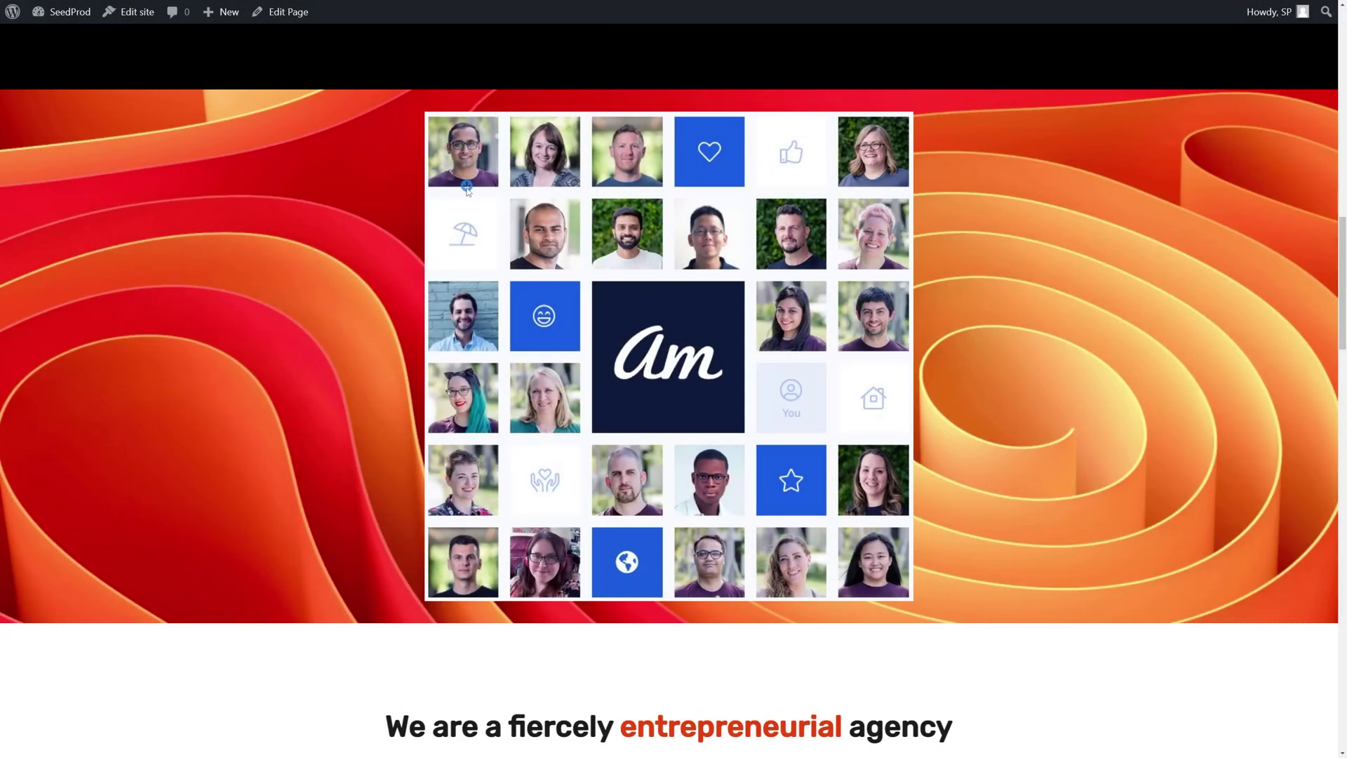
# Move the second hotspot to vertical 40 on the centre logo tile and retitle its tooltip Awesome Motive
pyautogui.moveTo(468, 213)
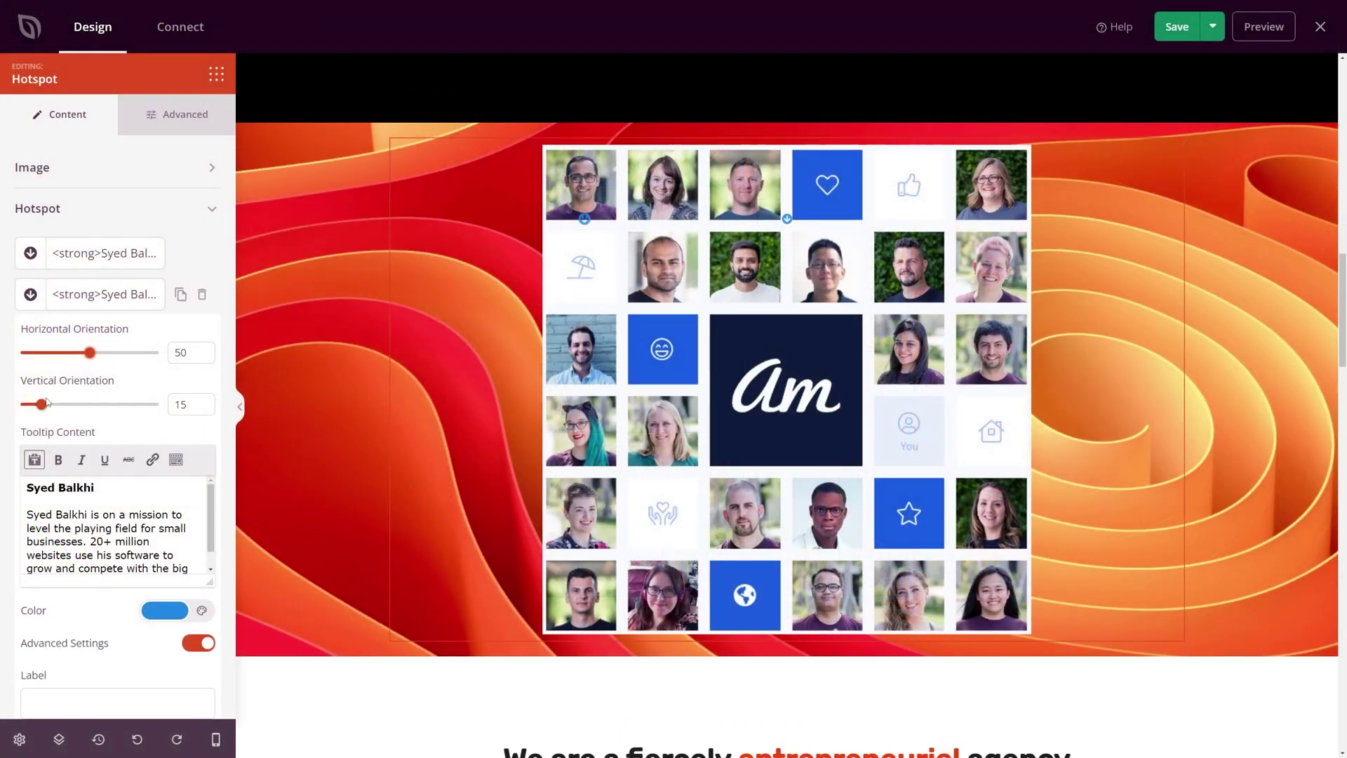
pyautogui.moveTo(45, 405); pyautogui.dragTo(76, 410)
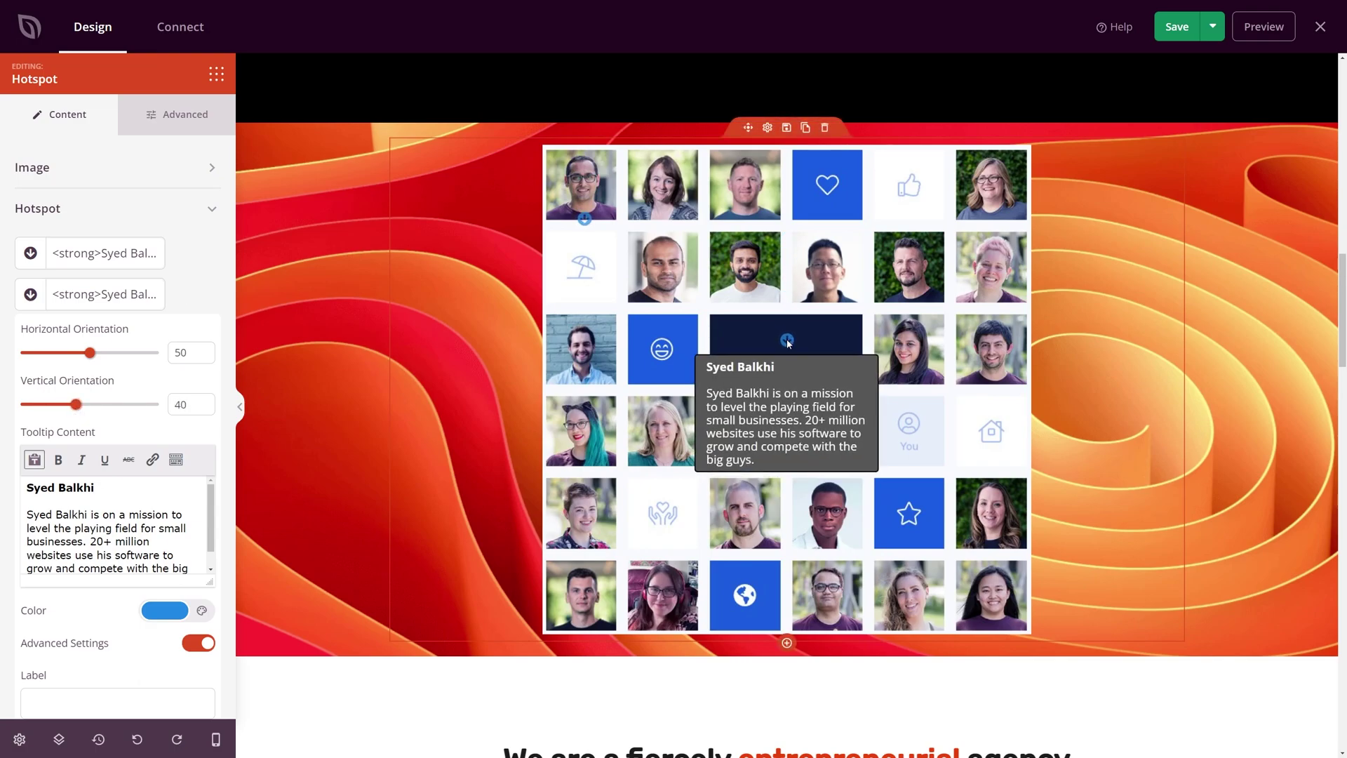
pyautogui.moveTo(118, 487); pyautogui.dragTo(26, 487)
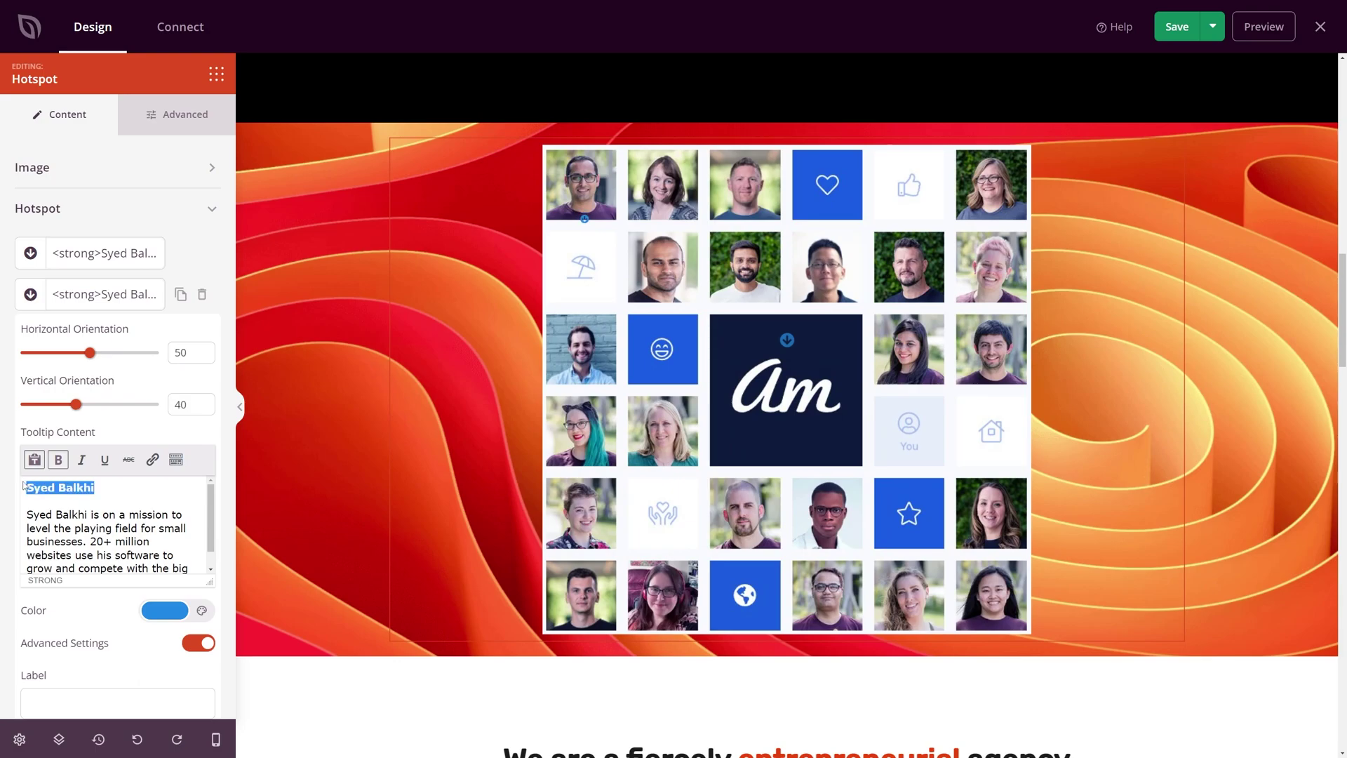
pyautogui.write('Awesom')
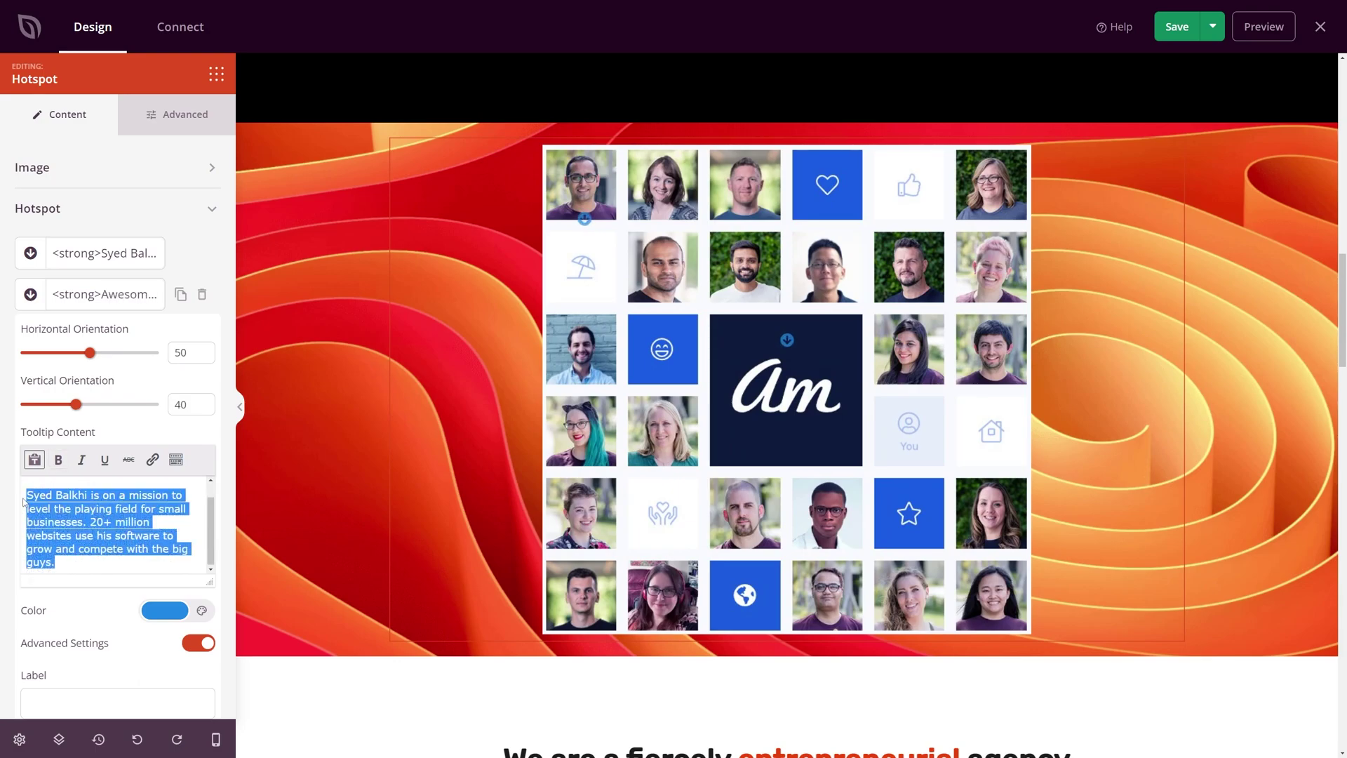
pyautogui.write('Awesome Motive  Over 21 million websites use our software and training videos to grow their traffic, email subscribers, and revenue.')
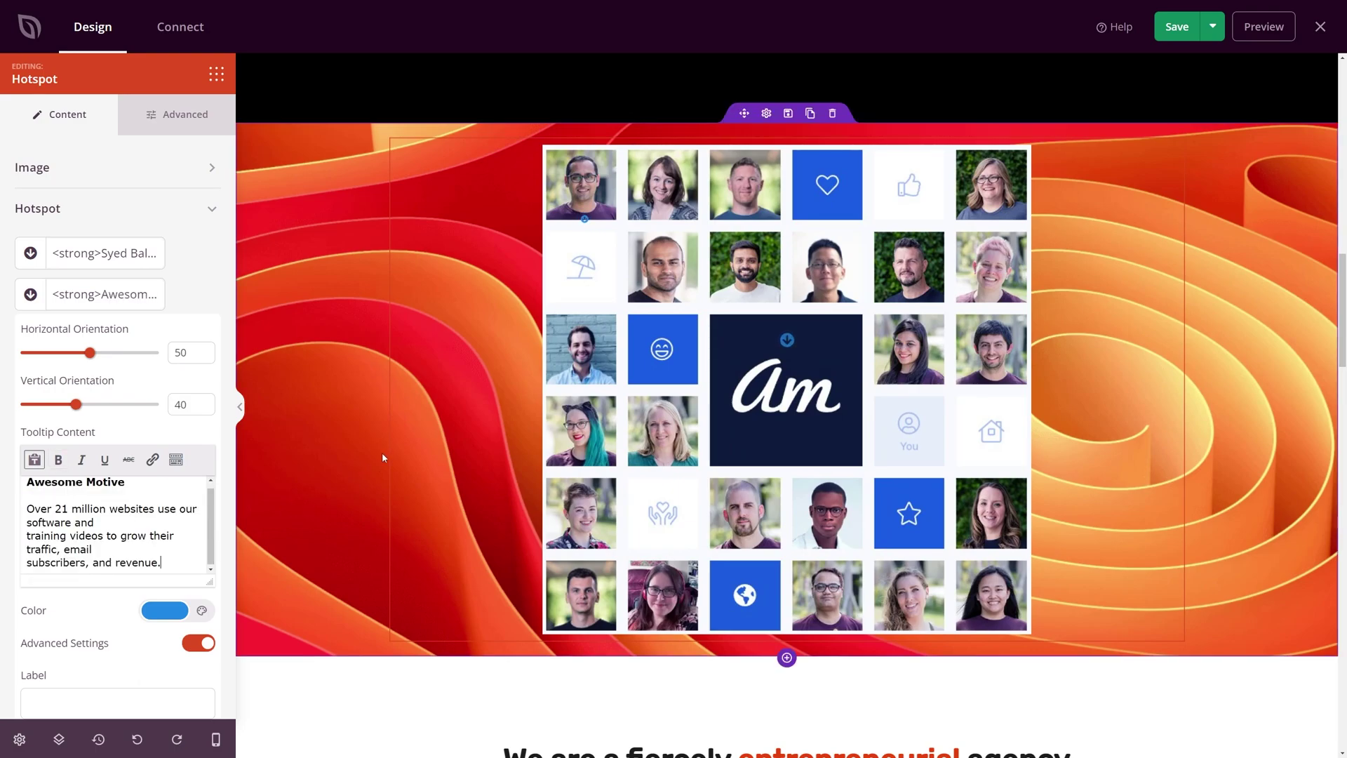
# Make the hotspot yellow and raise its icon size to 39
pyautogui.moveTo(789, 342)
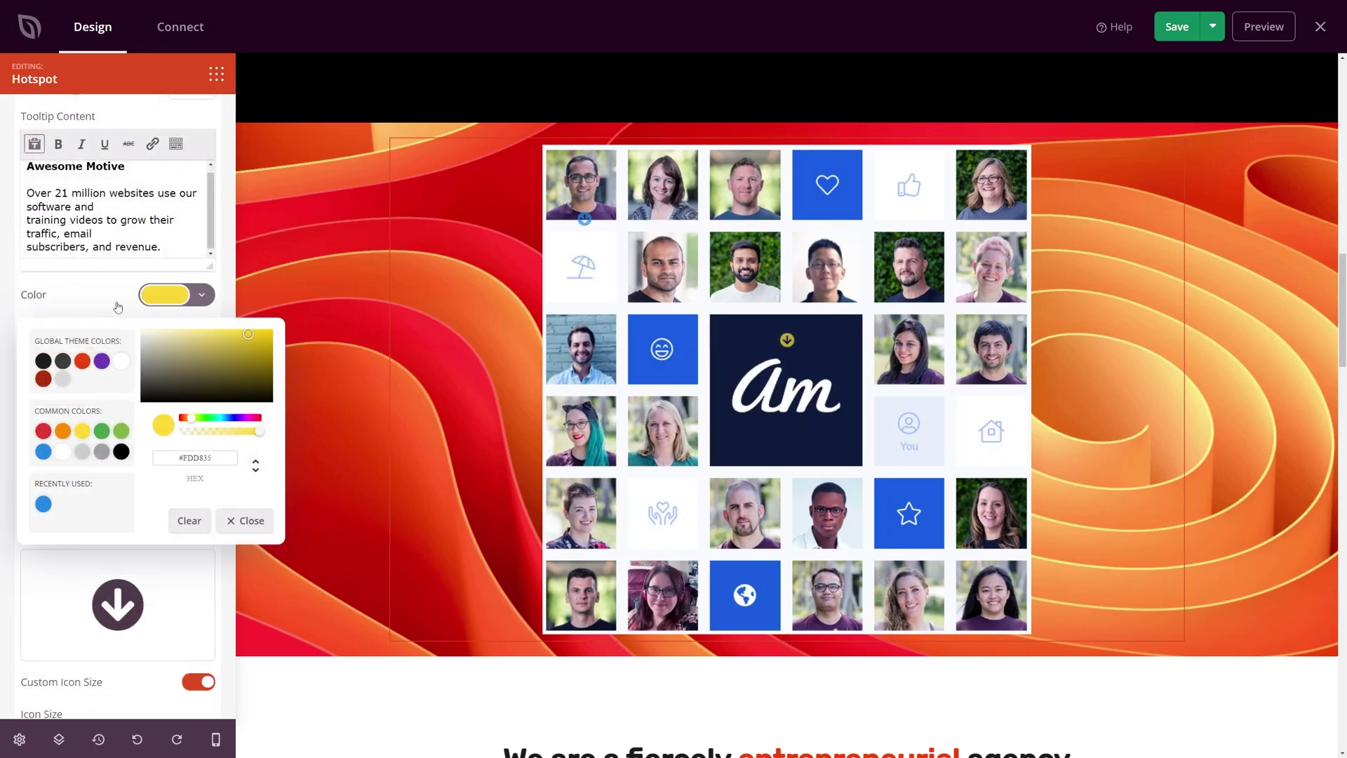
pyautogui.click(116, 303)
pyautogui.scroll(-1, 119, 503)
pyautogui.scroll(-3, 119, 504)
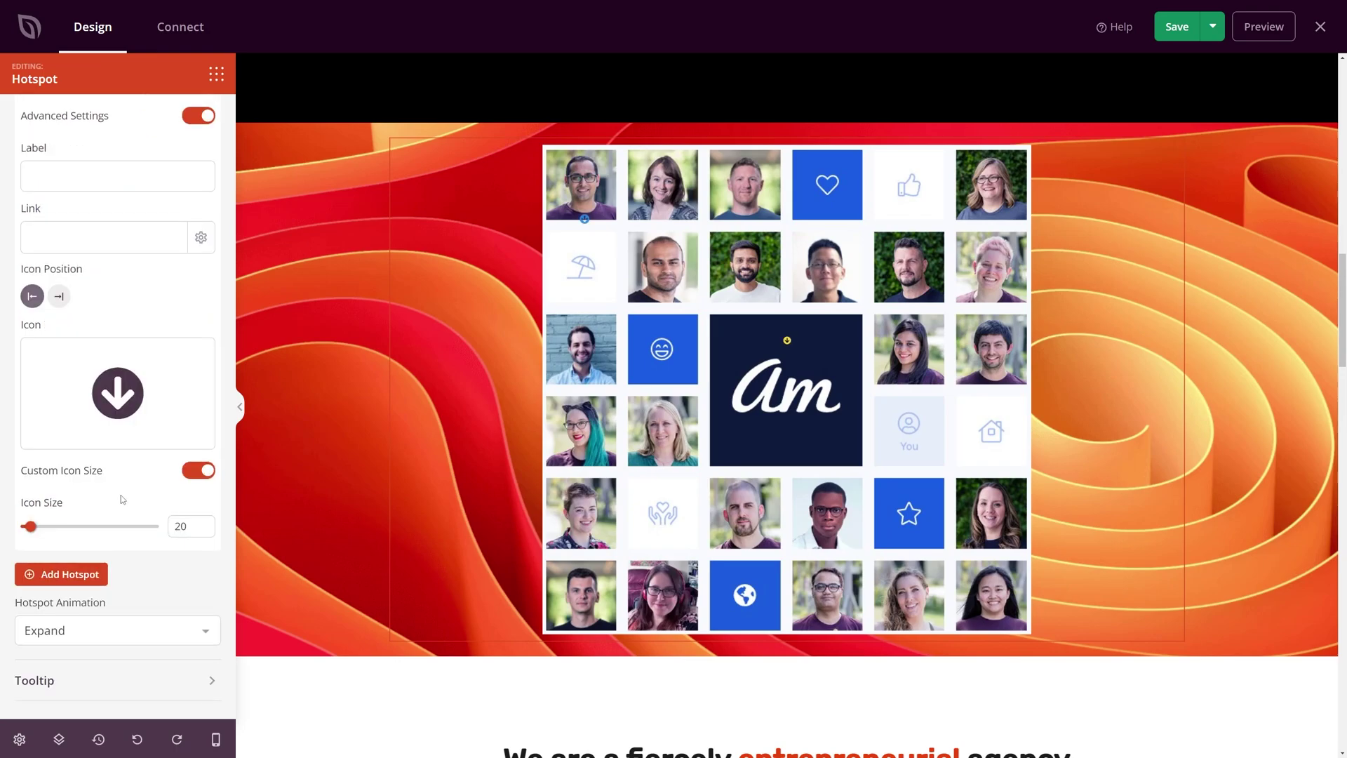
pyautogui.moveTo(30, 527); pyautogui.dragTo(50, 530)
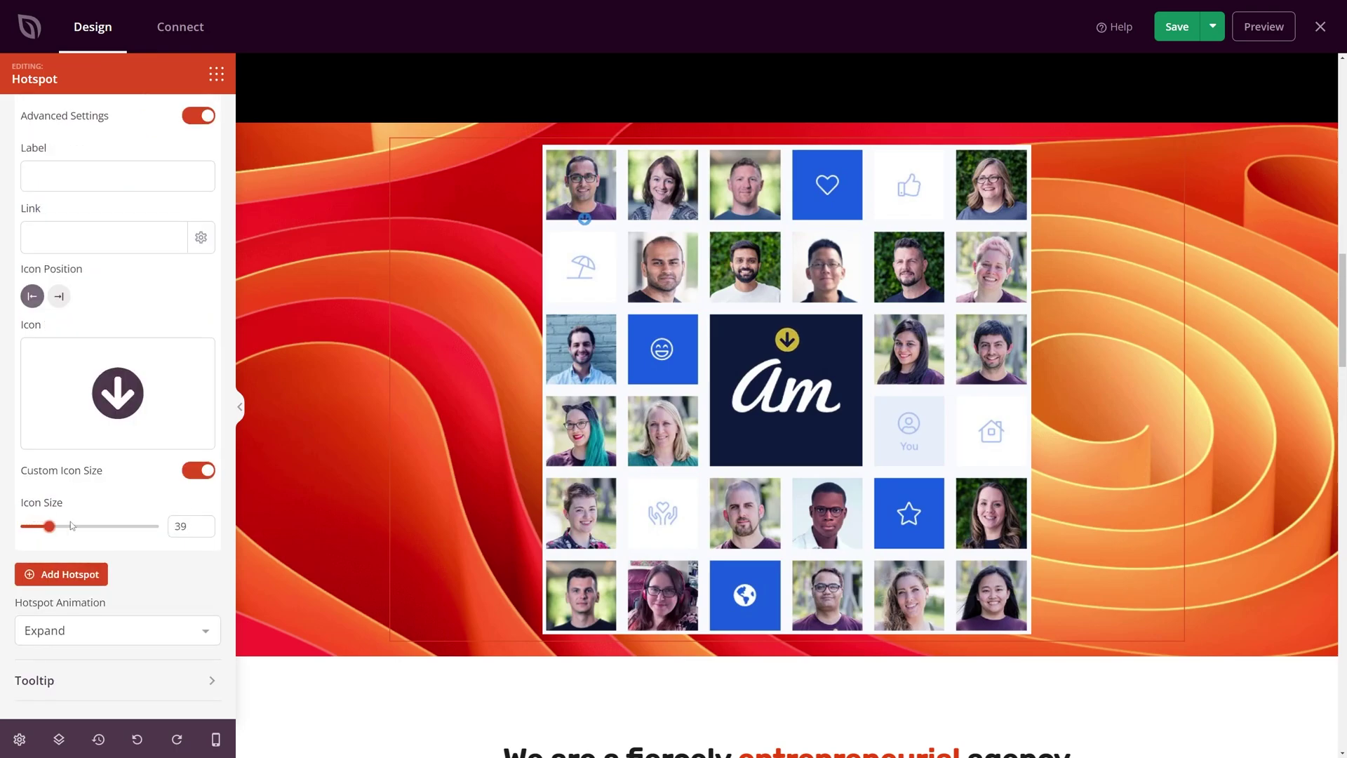
pyautogui.moveTo(787, 342)
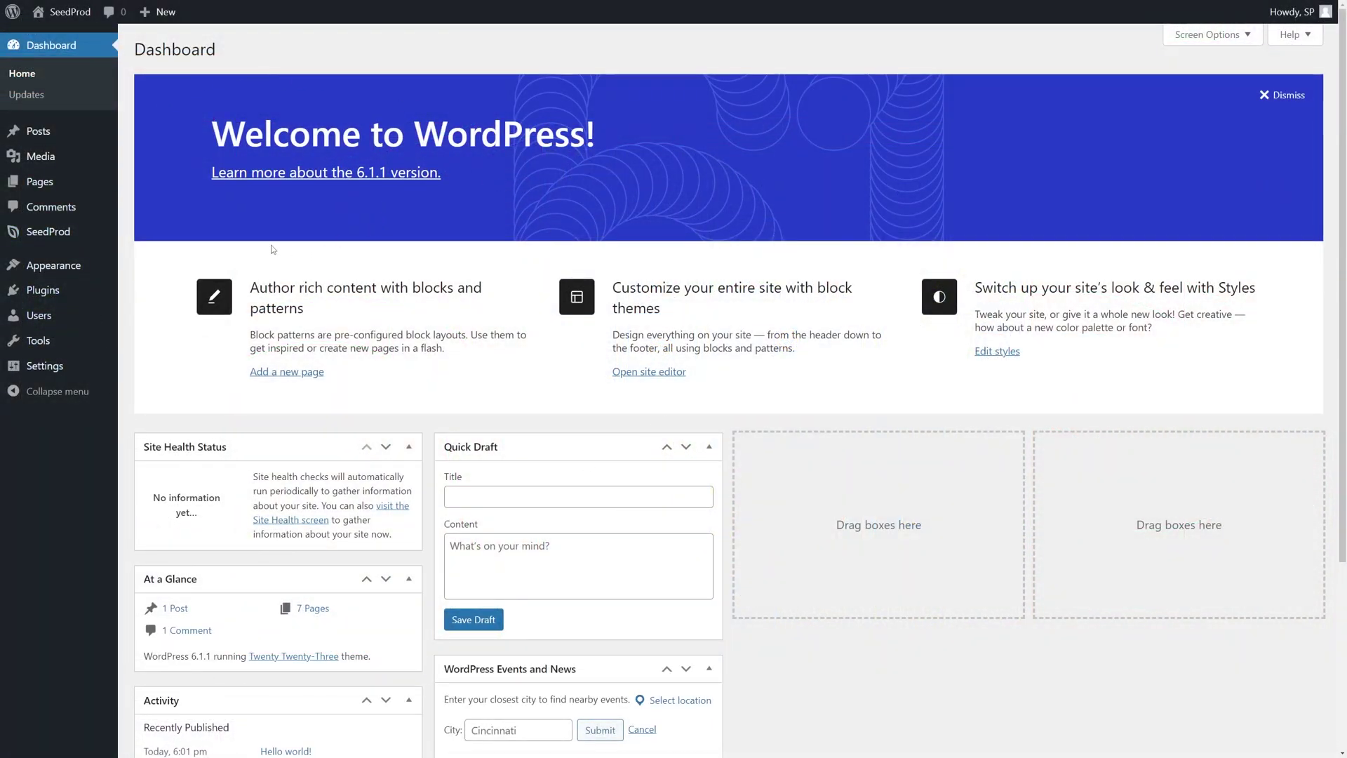
# Go to SeedProd's Theme Builder from the admin sidebar flyout
pyautogui.moveTo(53, 233)
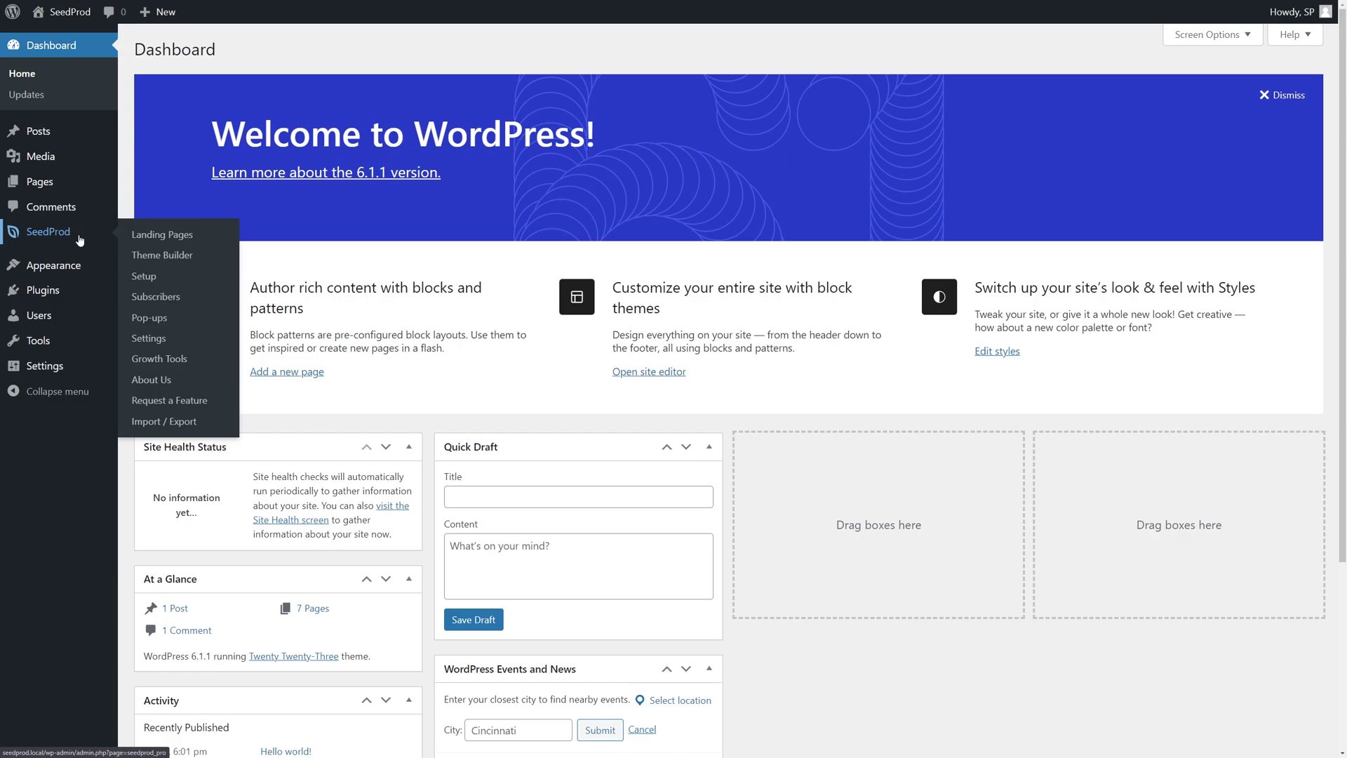
pyautogui.click(161, 261)
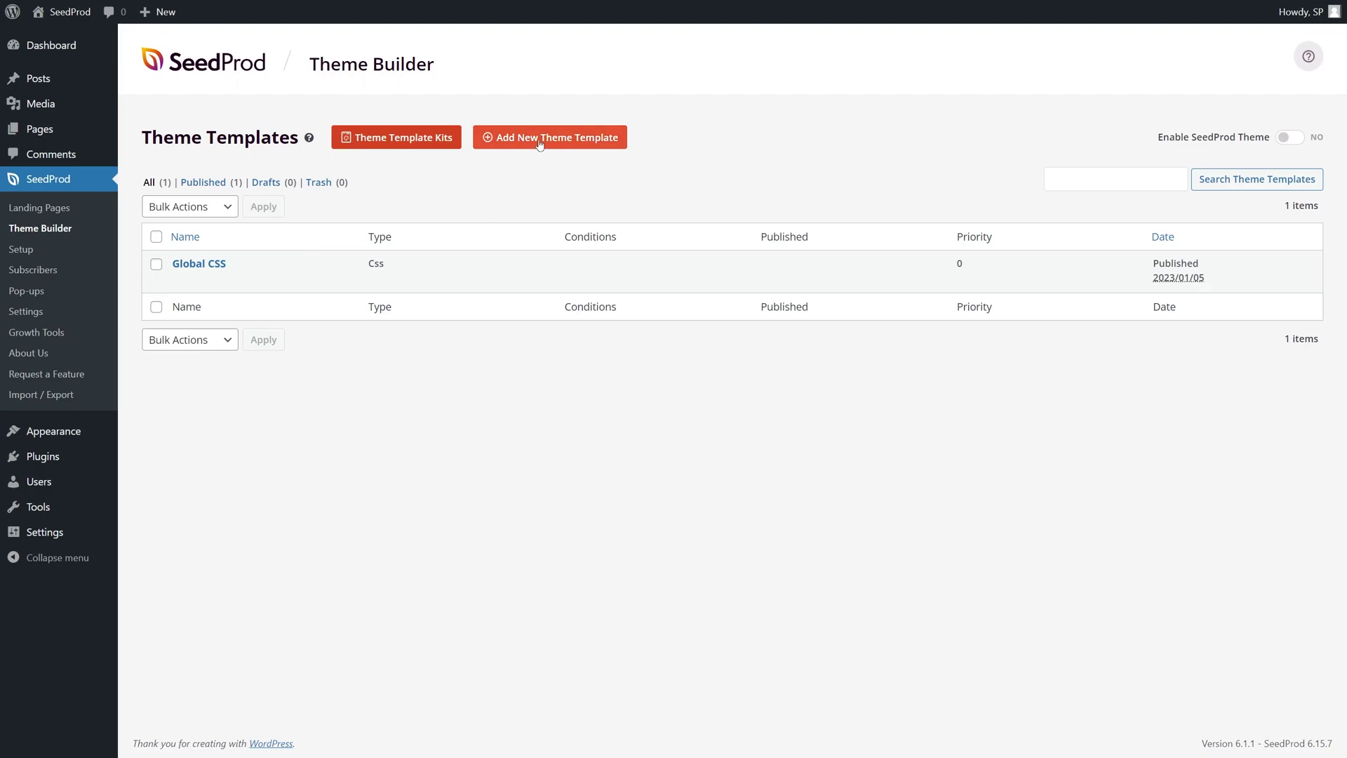
# Import the Sense Advertising Agency Theme kit, found by sorting kits newest to oldest
pyautogui.click(386, 140)
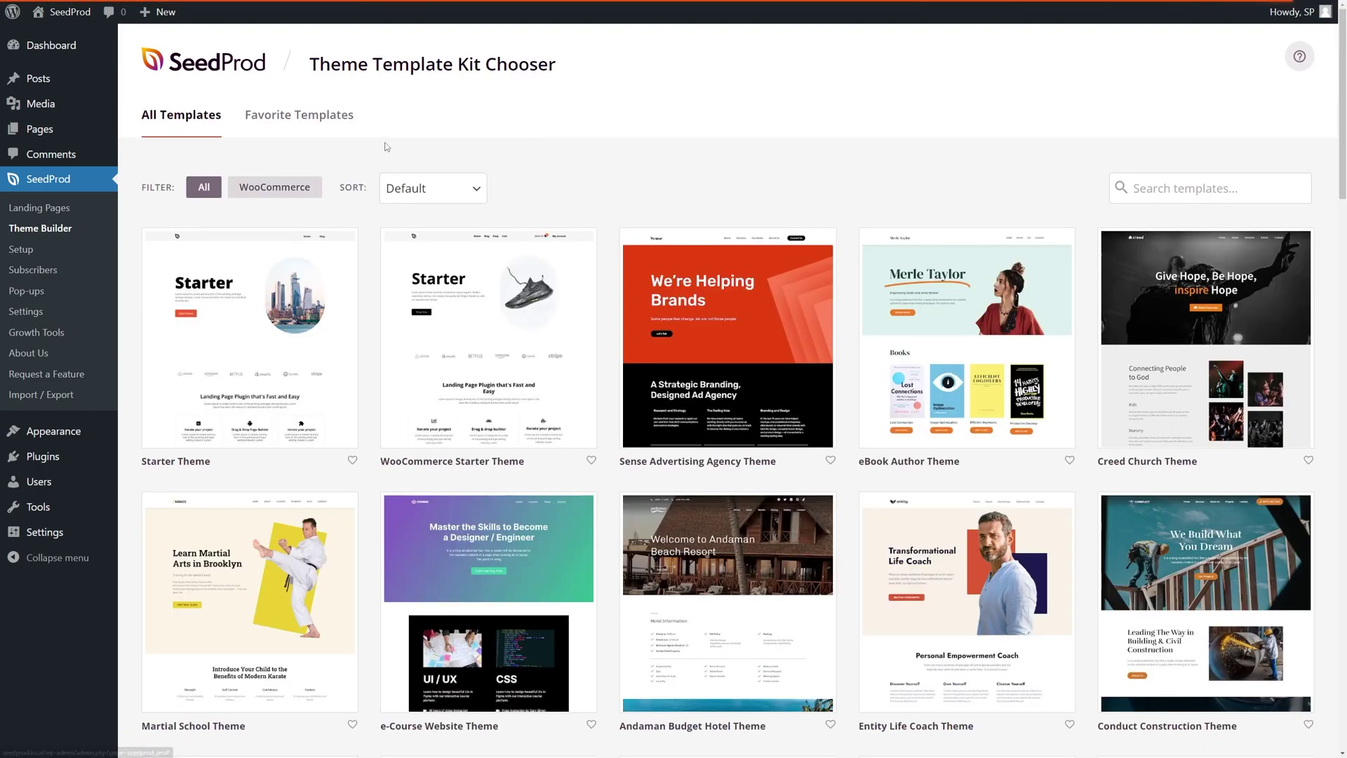
pyautogui.click(470, 191)
pyautogui.click(440, 246)
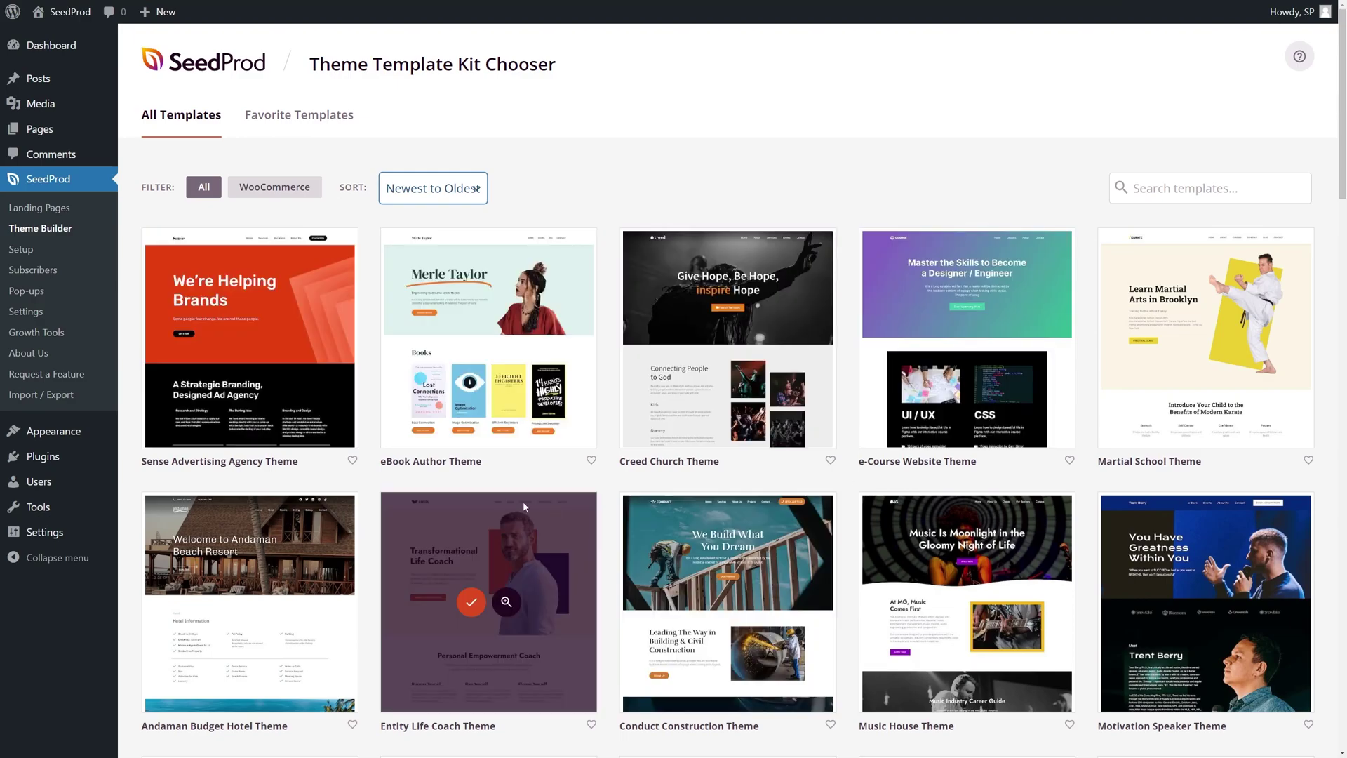
pyautogui.click(232, 340)
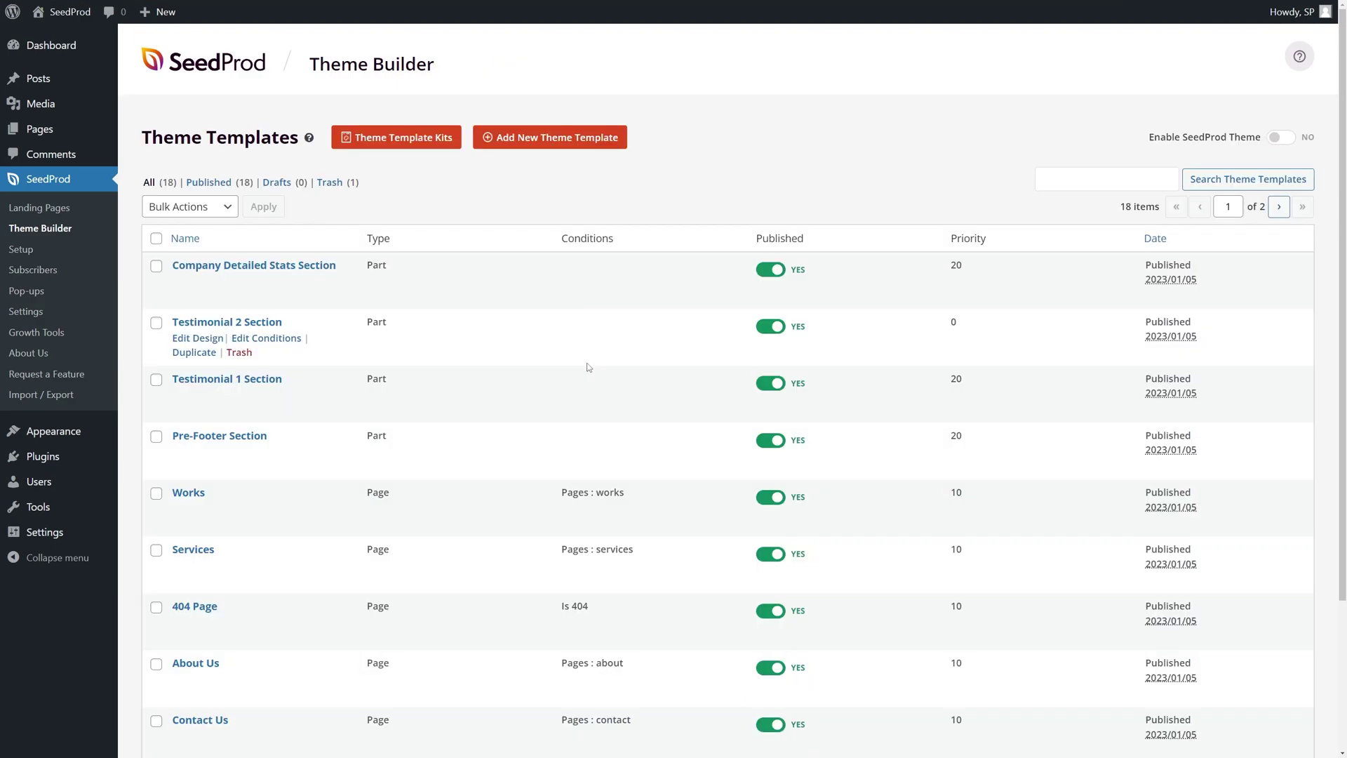
# Set Enable SeedProd Theme to YES and visit the live Sense homepage
pyautogui.scroll(-1, 502, 298)
pyautogui.scroll(-2, 502, 298)
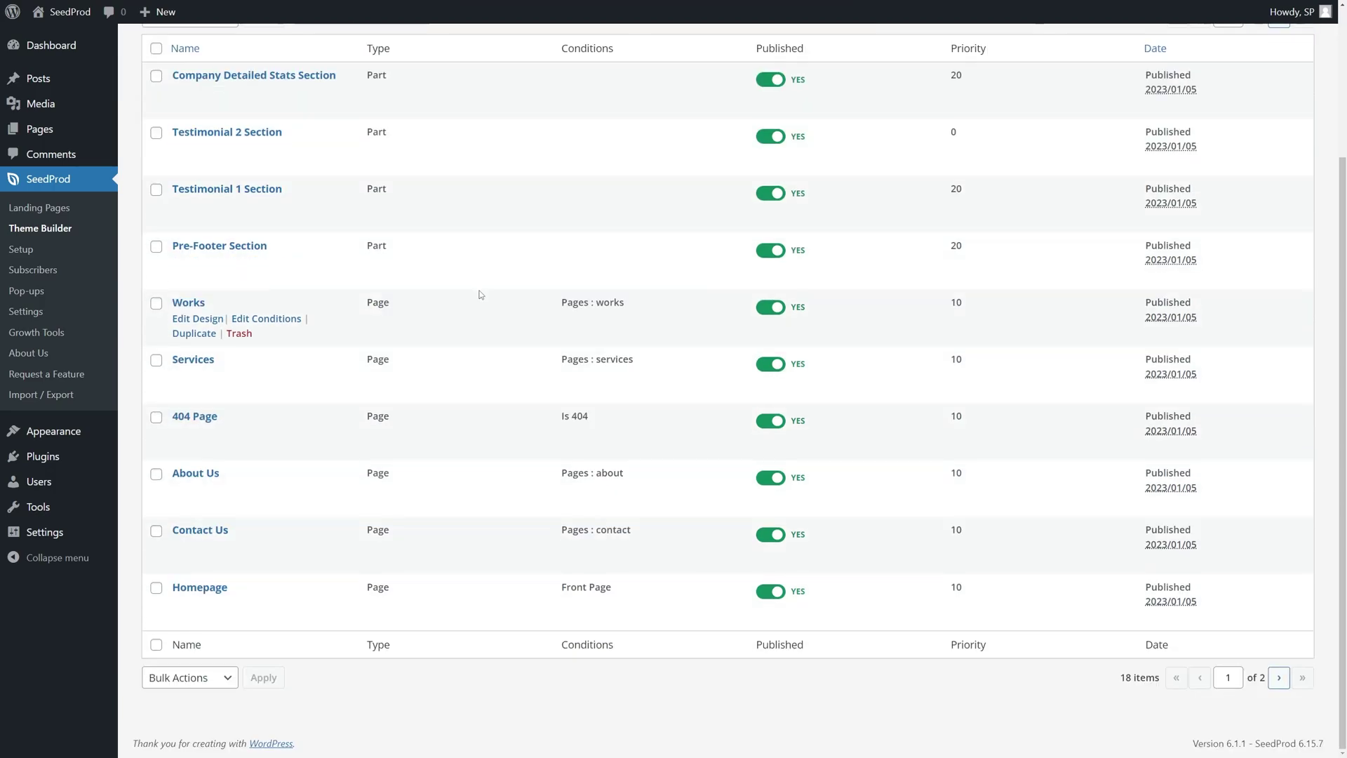
pyautogui.scroll(3, 481, 295)
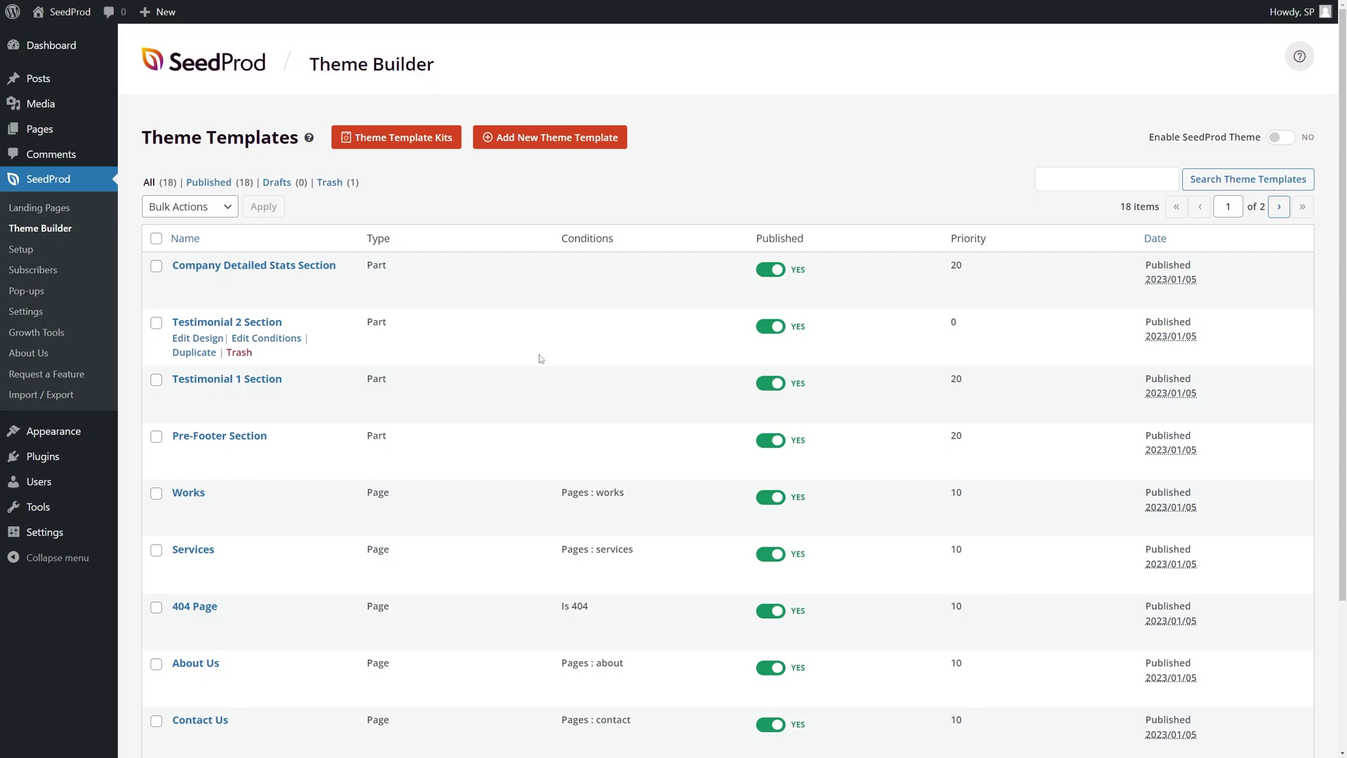
pyautogui.click(1280, 140)
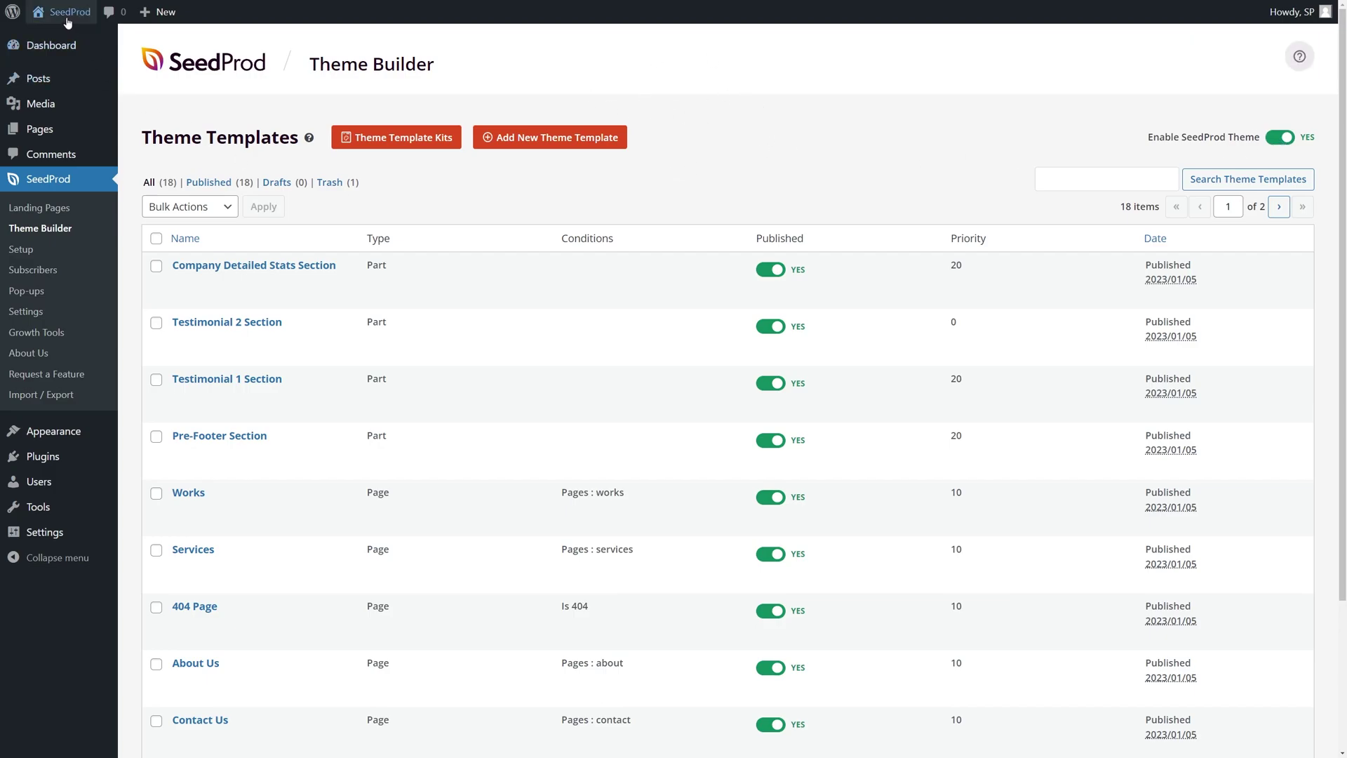
pyautogui.click(56, 38)
pyautogui.moveTo(1336, 51); pyautogui.dragTo(1309, 78)
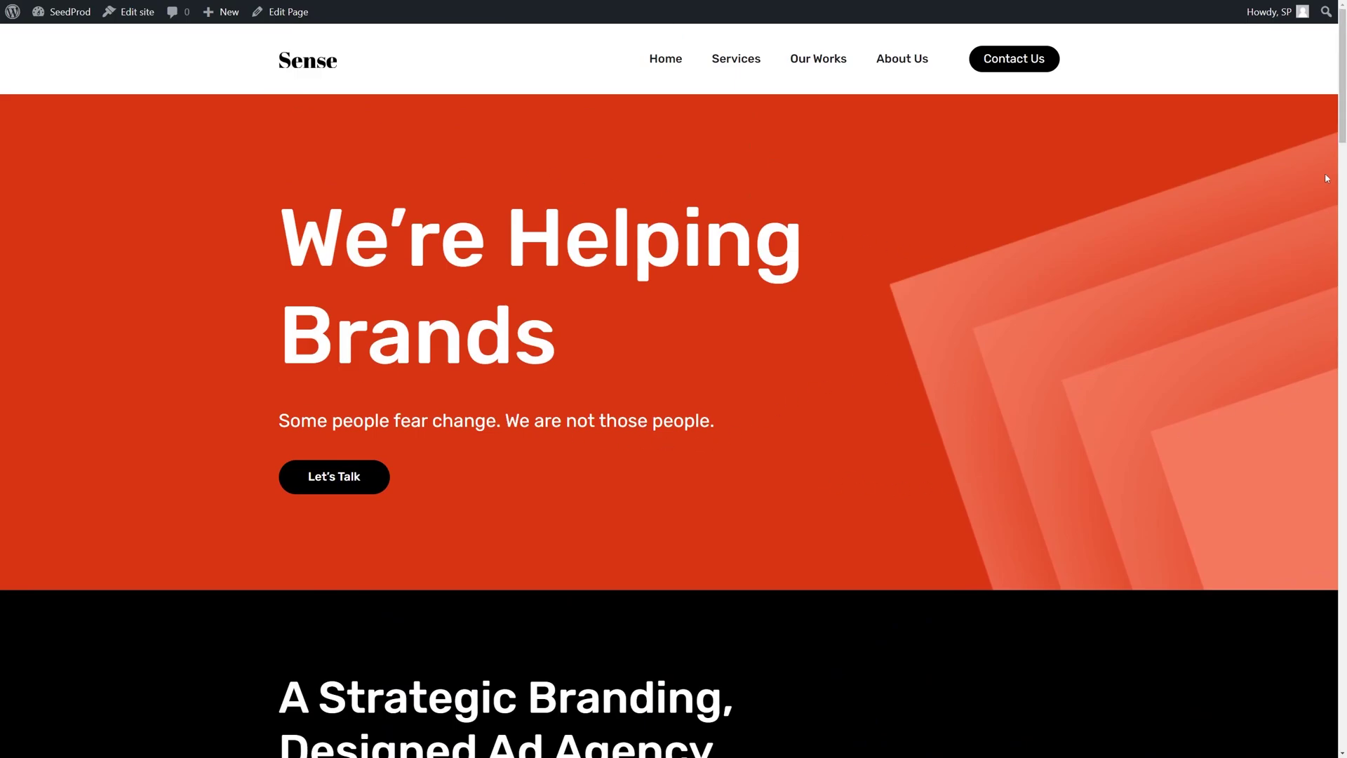
# Open the Homepage theme template in the visual editor with Edit Design
pyautogui.moveTo(1326, 178); pyautogui.dragTo(1332, 327)
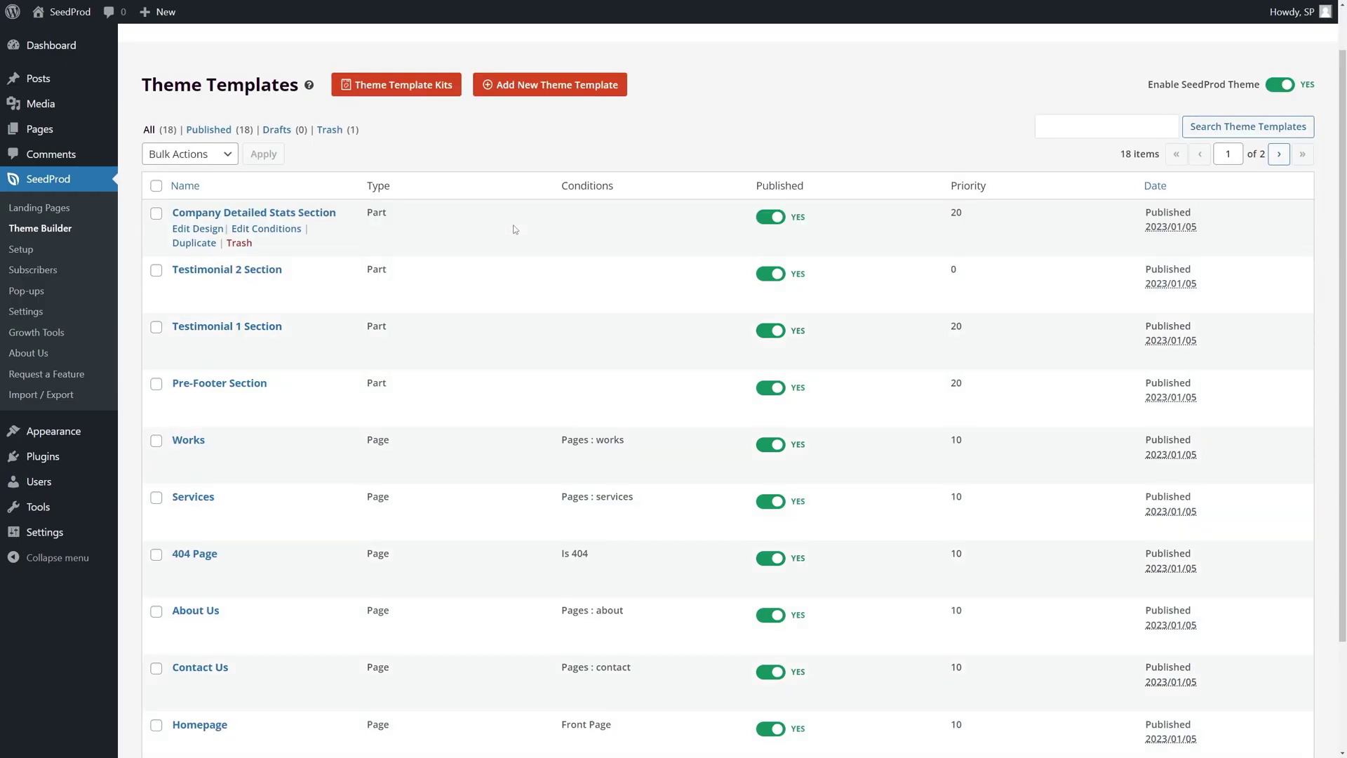
pyautogui.scroll(-3, 515, 229)
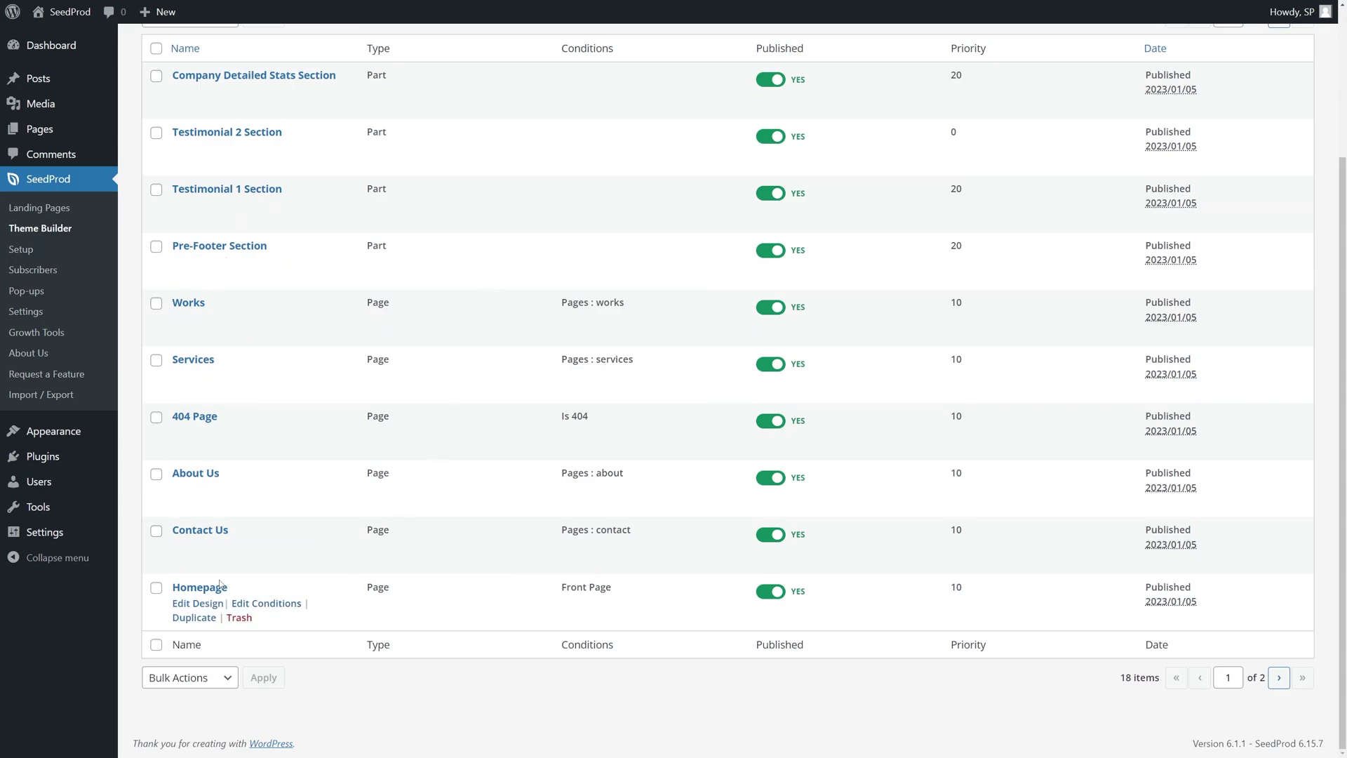
pyautogui.click(197, 601)
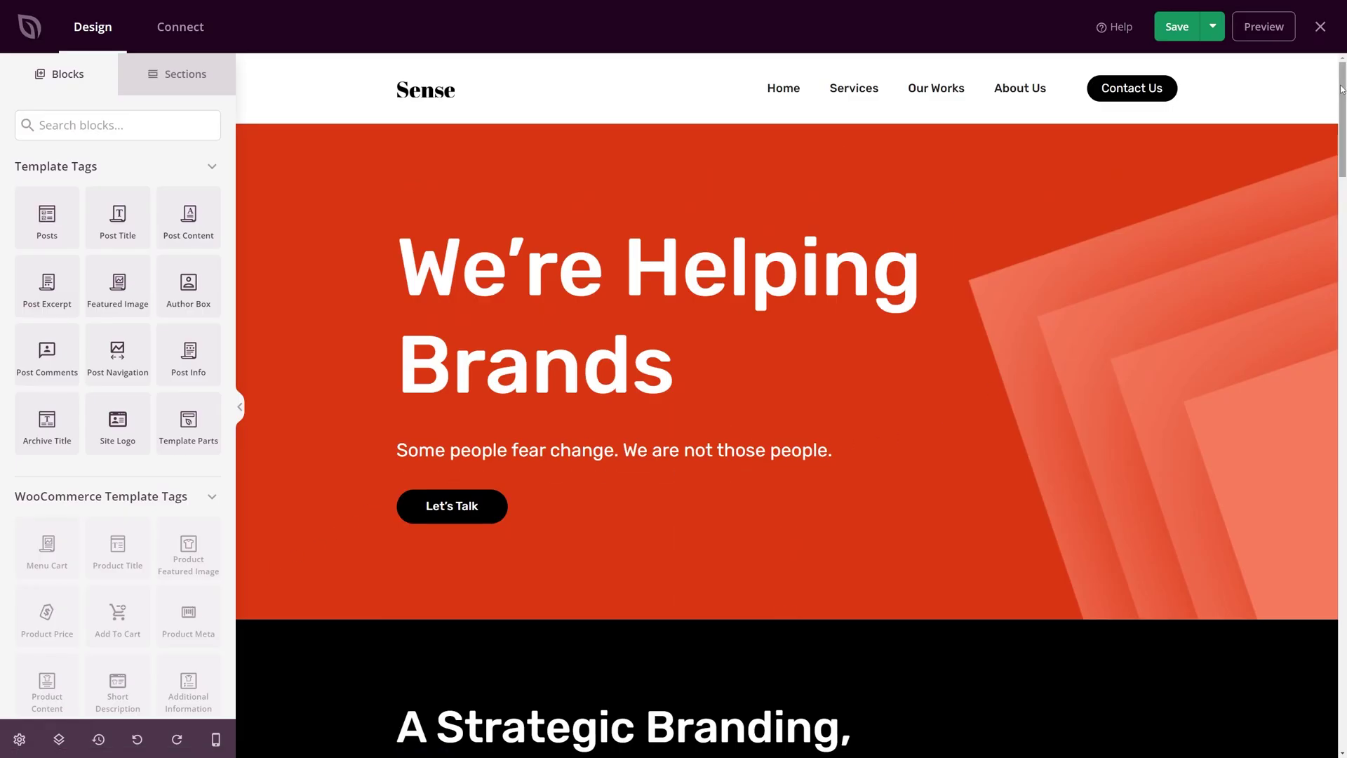
# Delete the spacer block over the red swirl image
pyautogui.scroll(-12, 1342, 89)
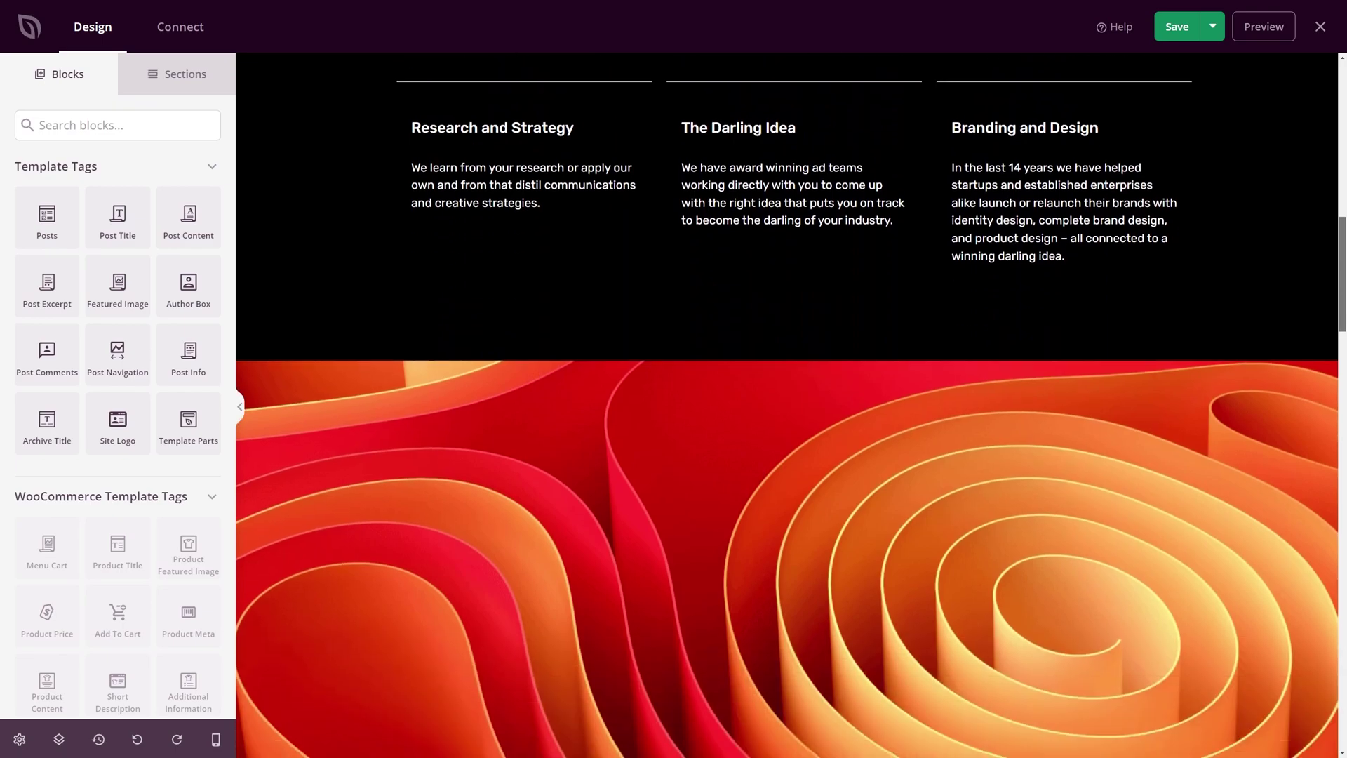
pyautogui.scroll(-15, 1328, 420)
pyautogui.scroll(5, 1328, 419)
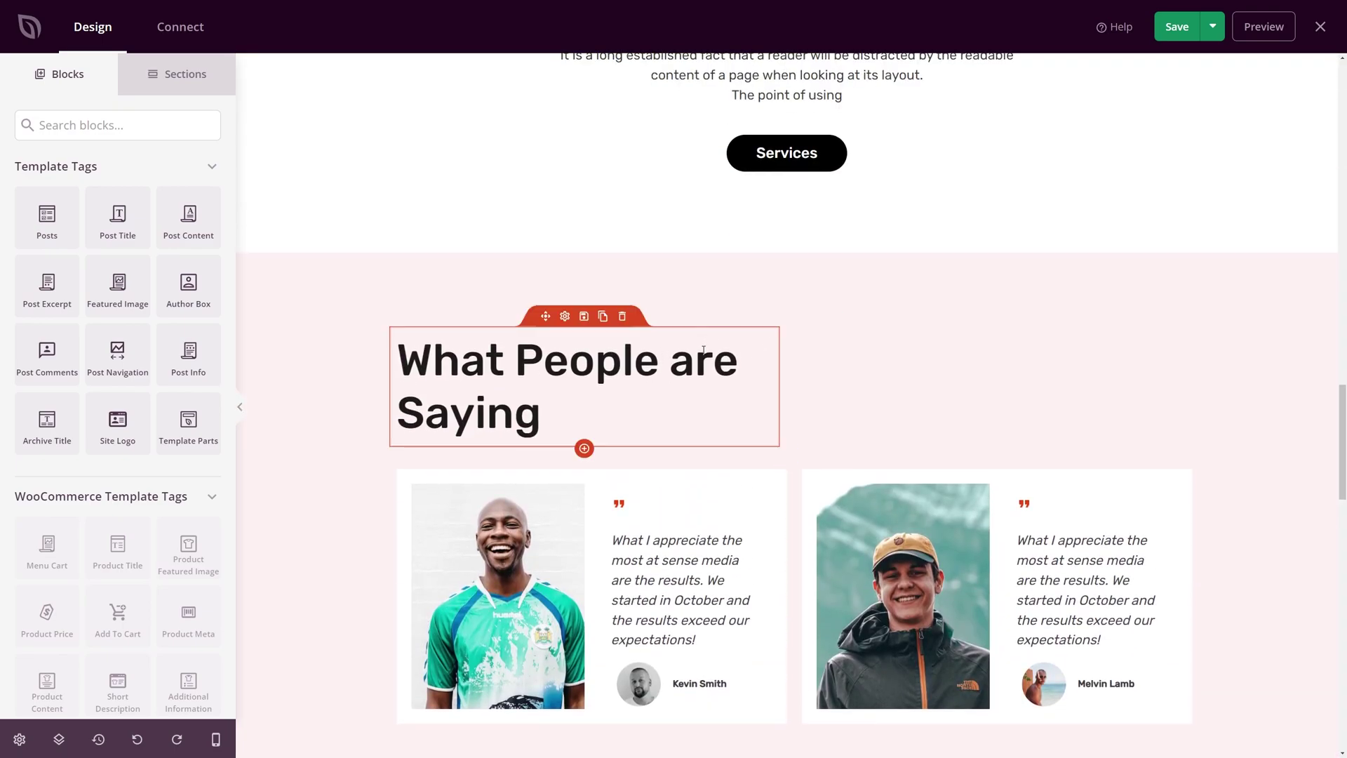
pyautogui.moveTo(1337, 437); pyautogui.dragTo(1337, 408)
pyautogui.scroll(9, 672, 220)
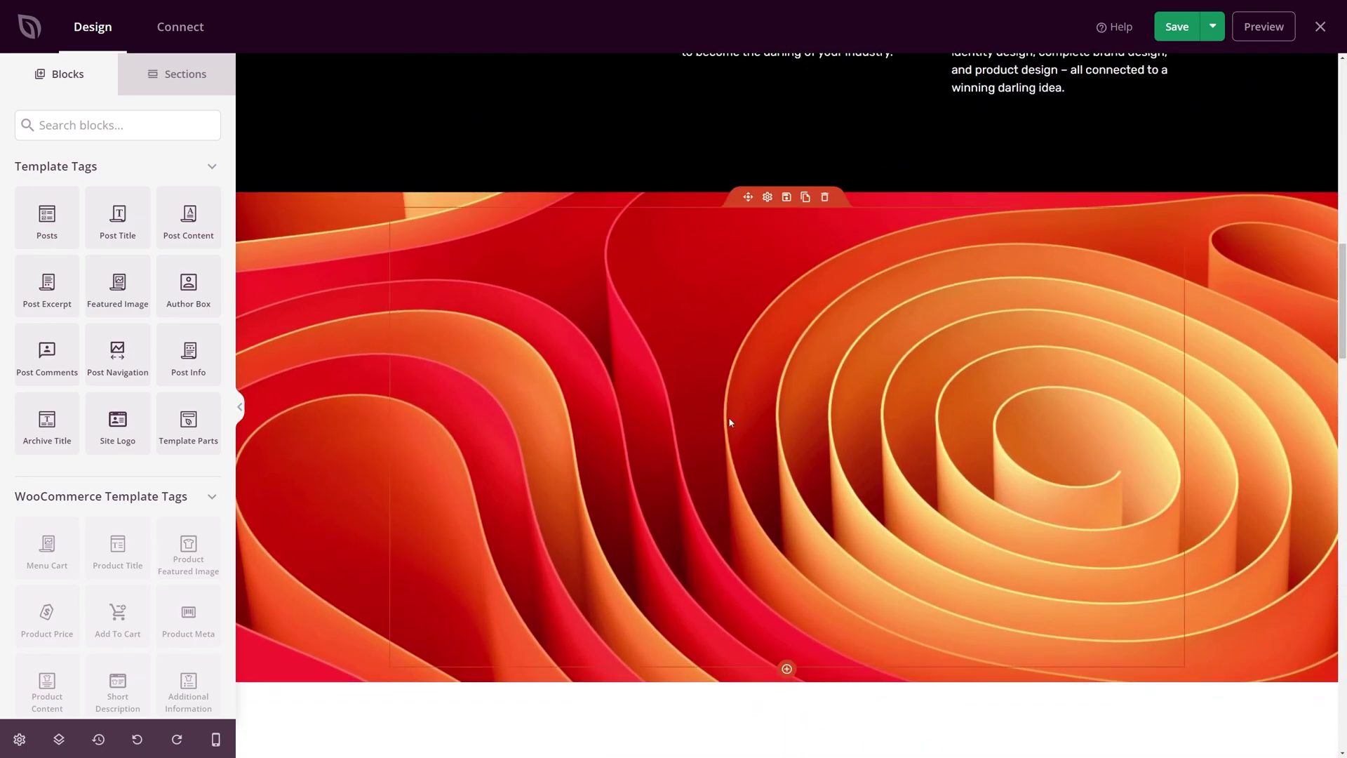
pyautogui.click(767, 198)
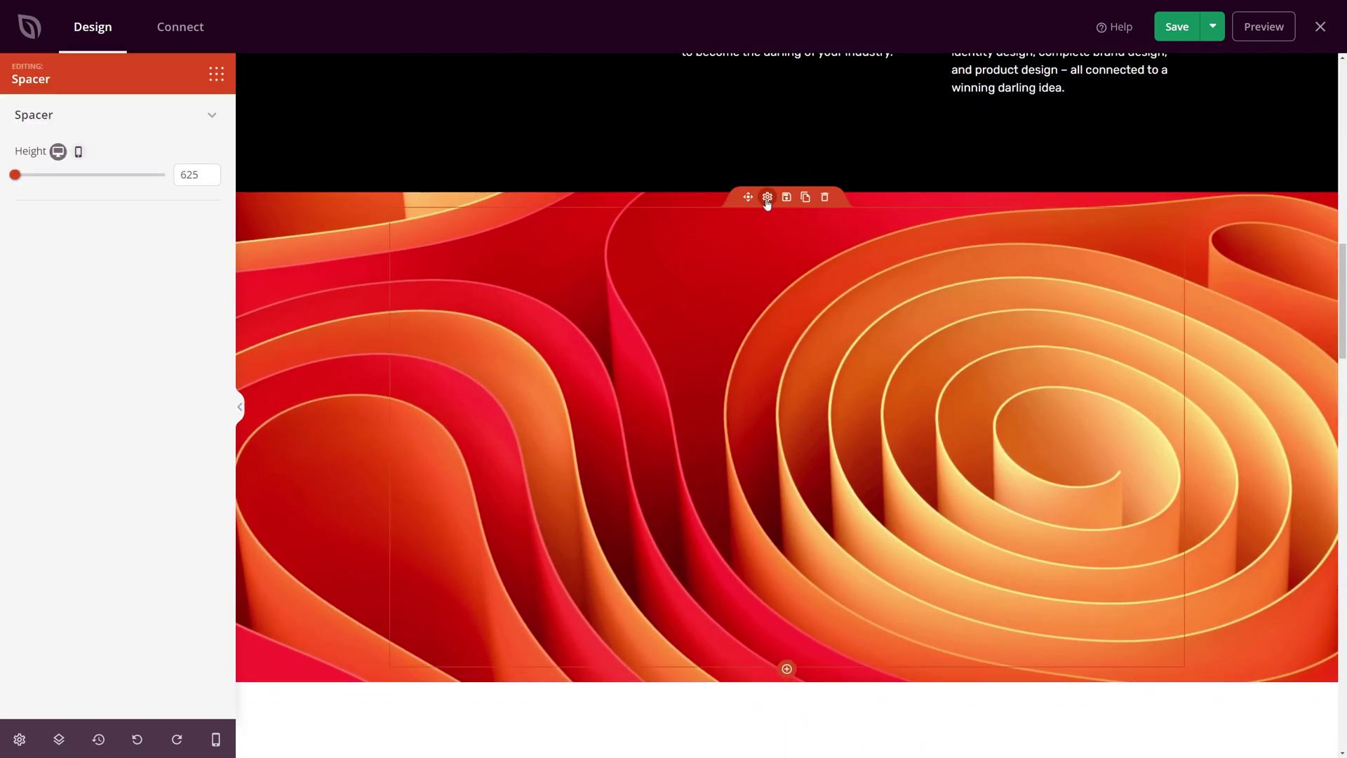
pyautogui.click(825, 197)
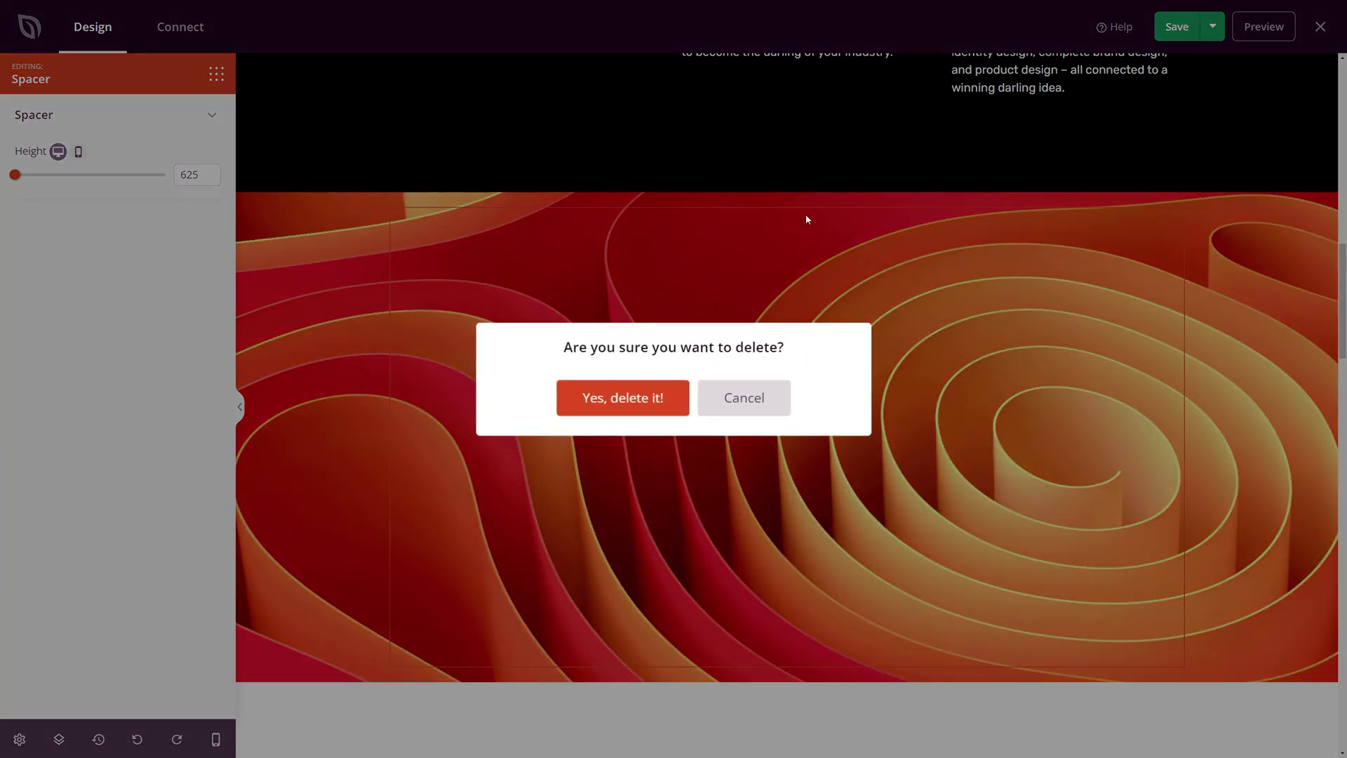
pyautogui.click(633, 395)
# Search blocks for 'hotspot' and drop a Hotspot block into the emptied red section
pyautogui.scroll(-5, 95, 312)
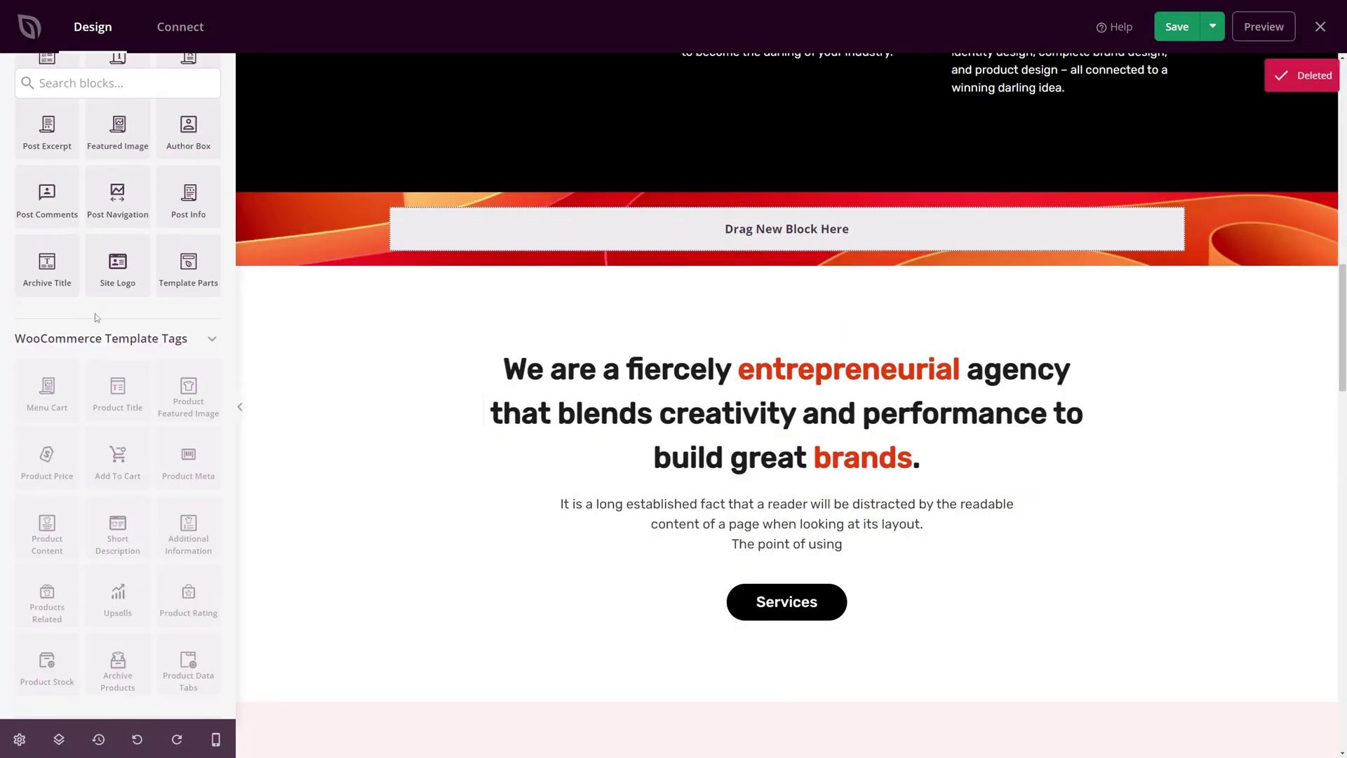
pyautogui.scroll(-9, 118, 326)
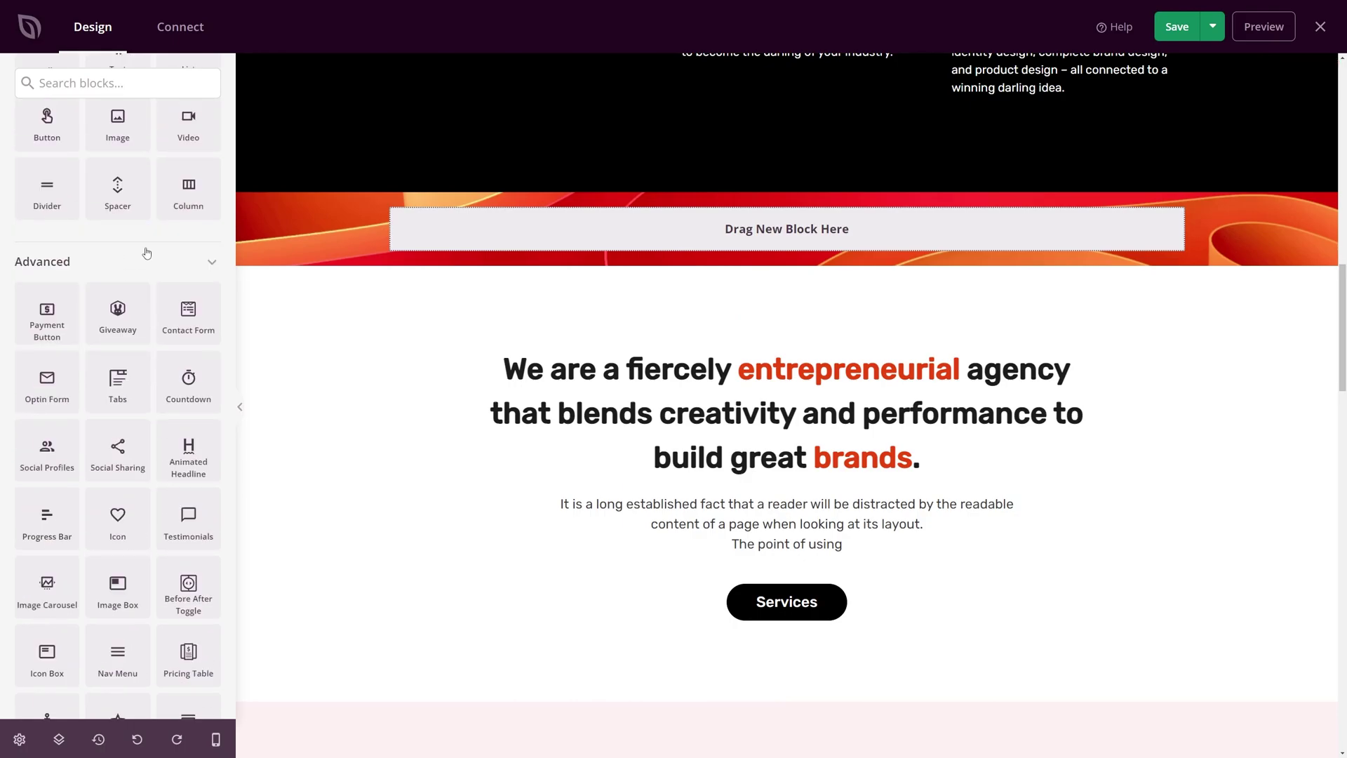
pyautogui.scroll(14, 143, 412)
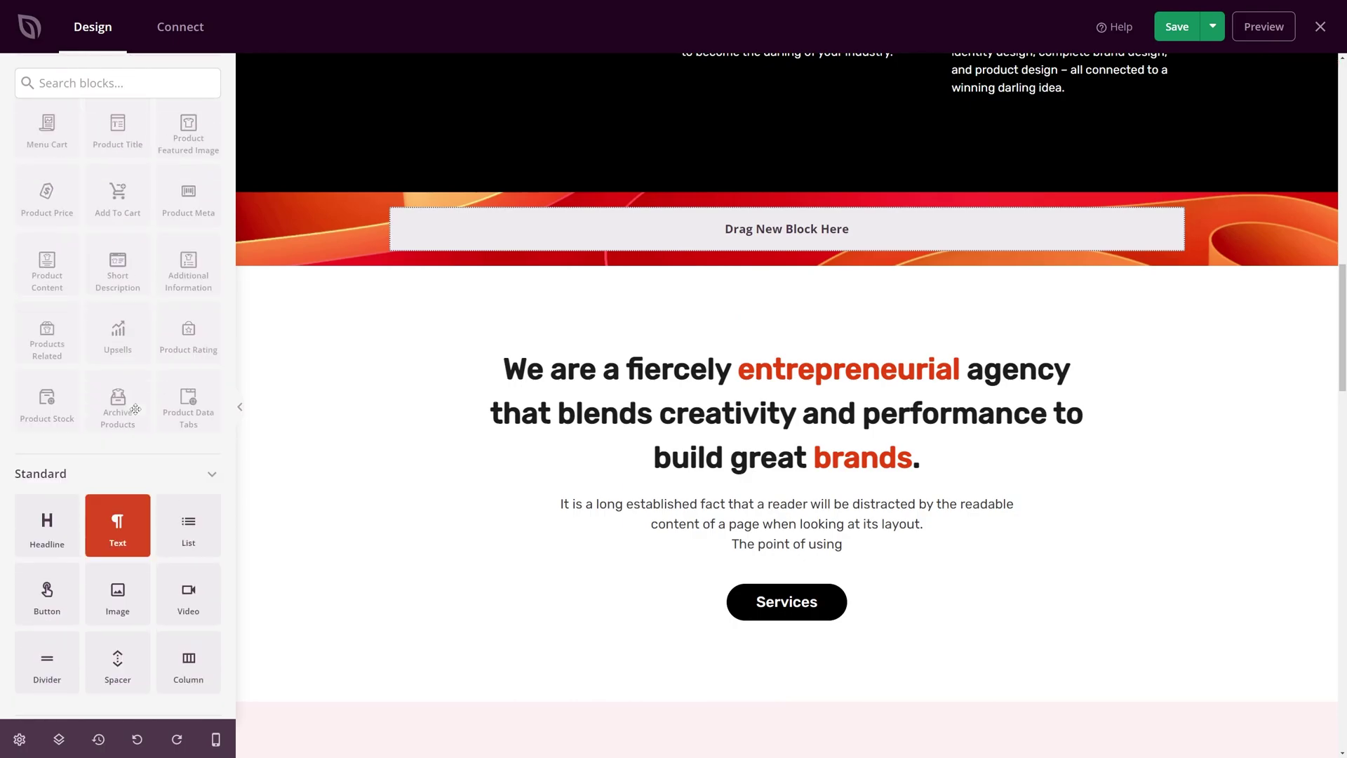
pyautogui.click(104, 126)
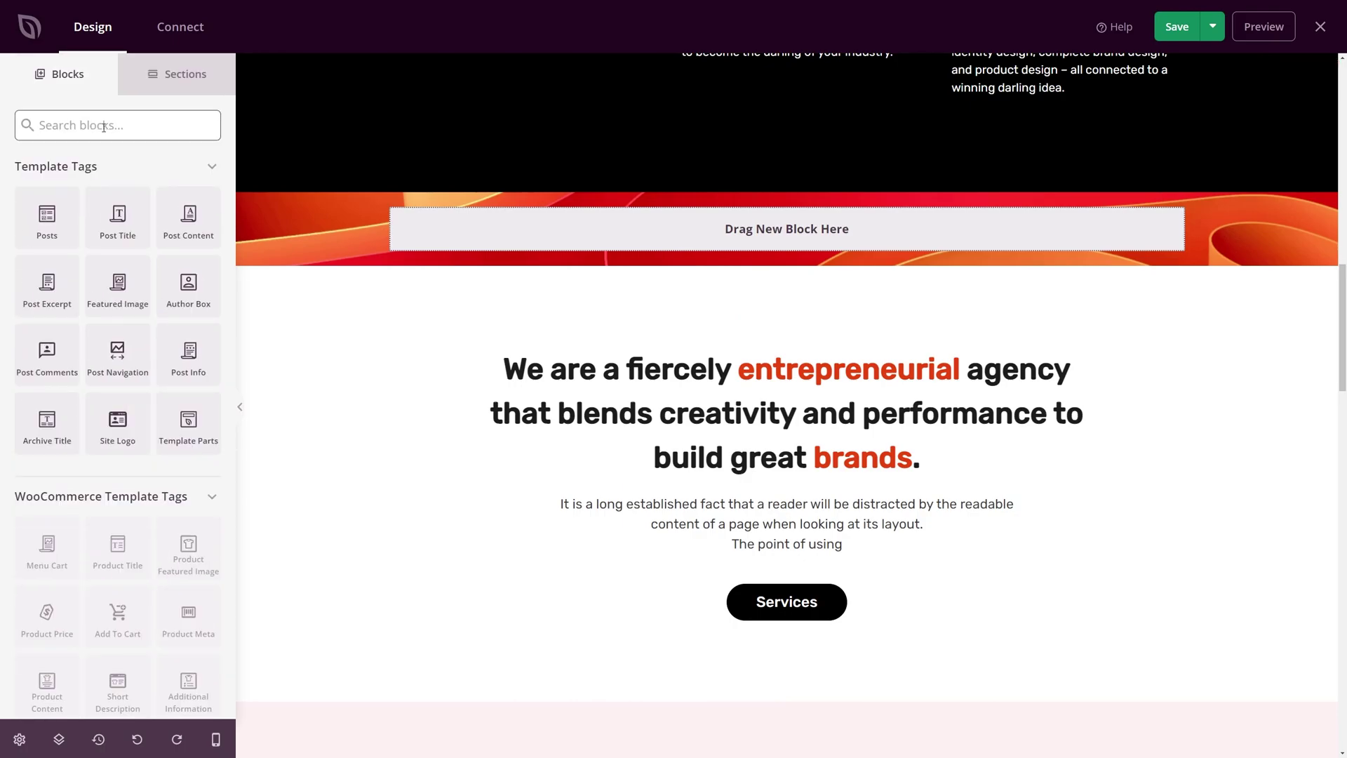
pyautogui.write('hotspot')
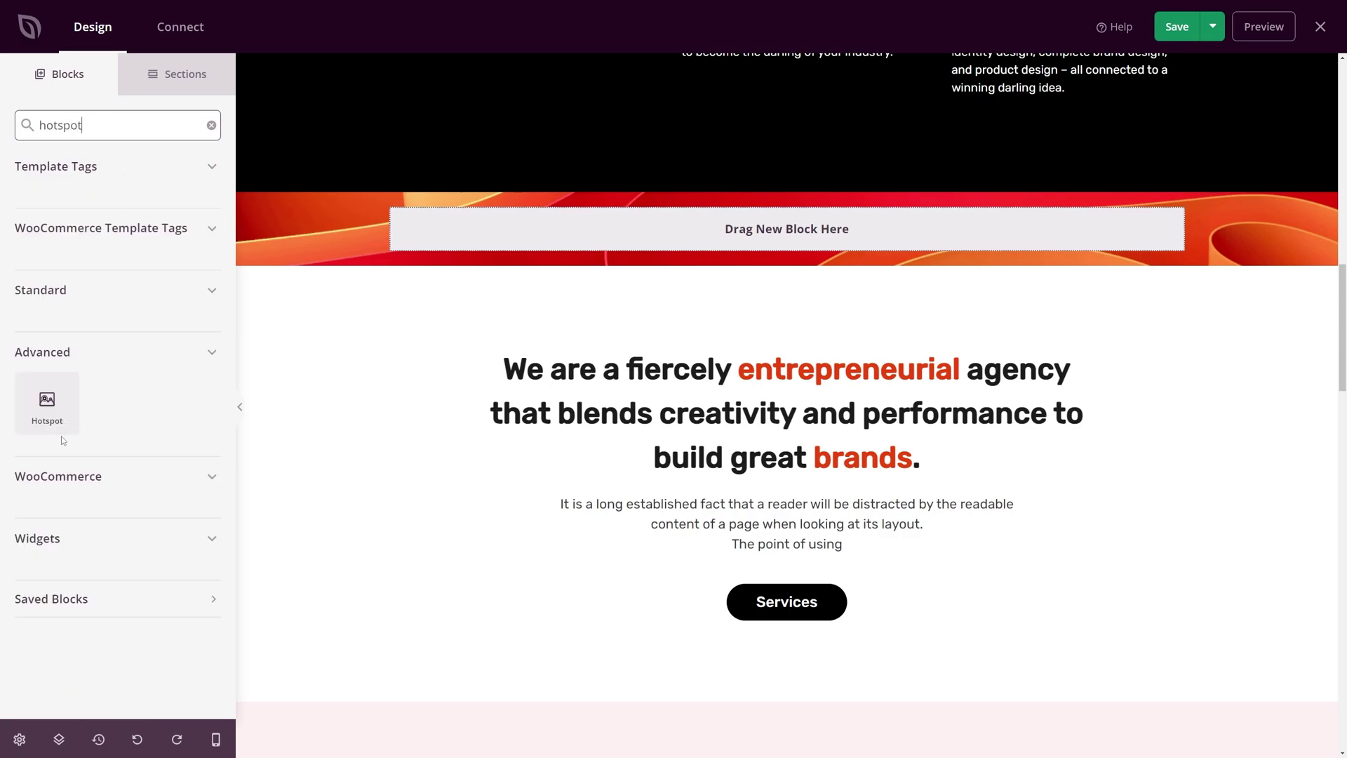
pyautogui.moveTo(59, 424); pyautogui.dragTo(784, 226)
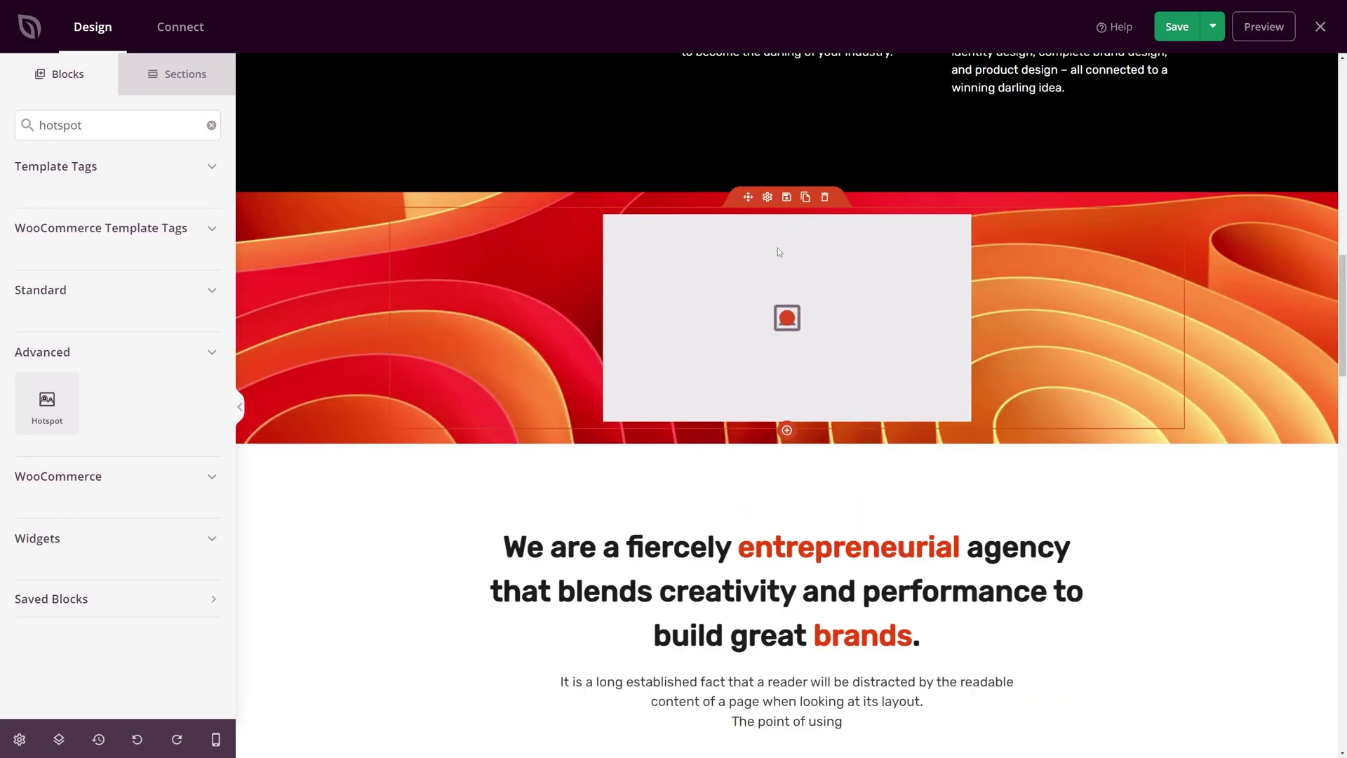
# Set the Hotspot block's image to am.jpg from the Media Library
pyautogui.click(768, 198)
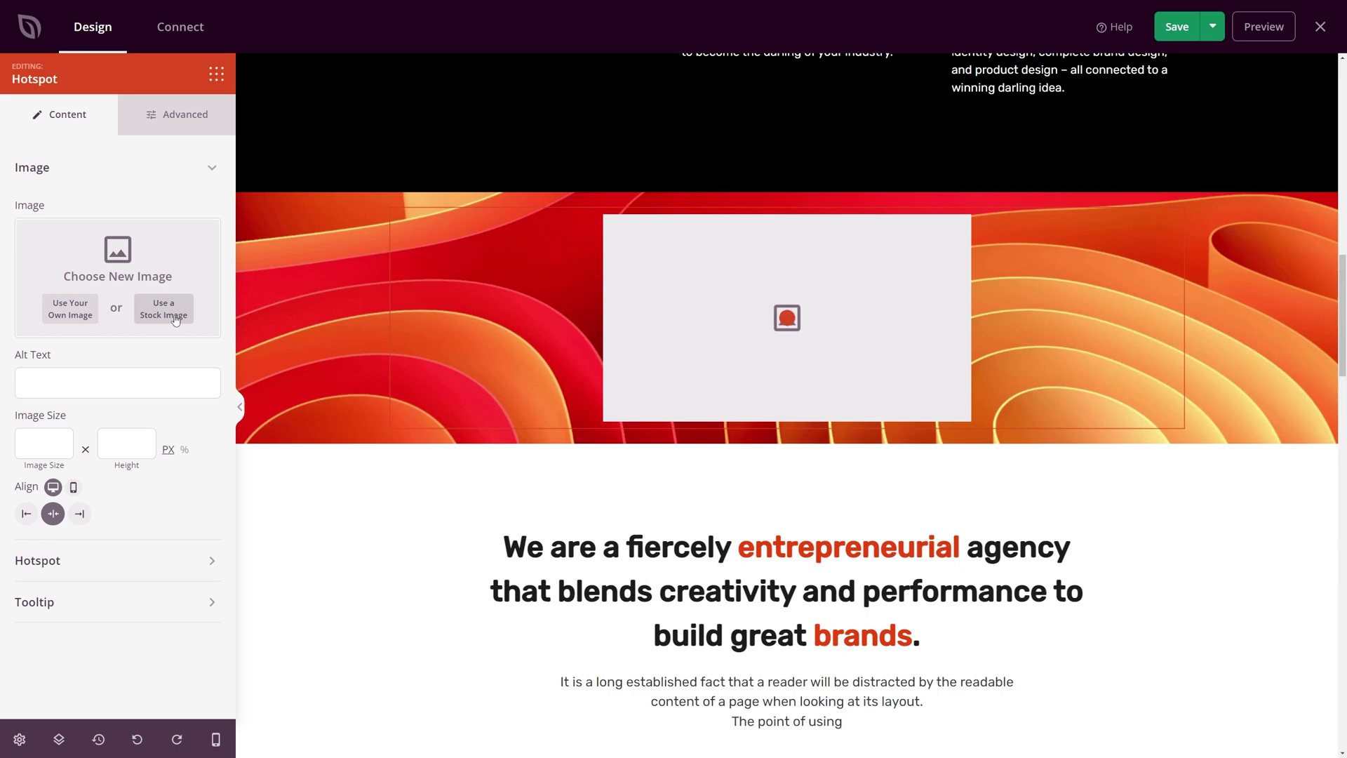
pyautogui.click(78, 309)
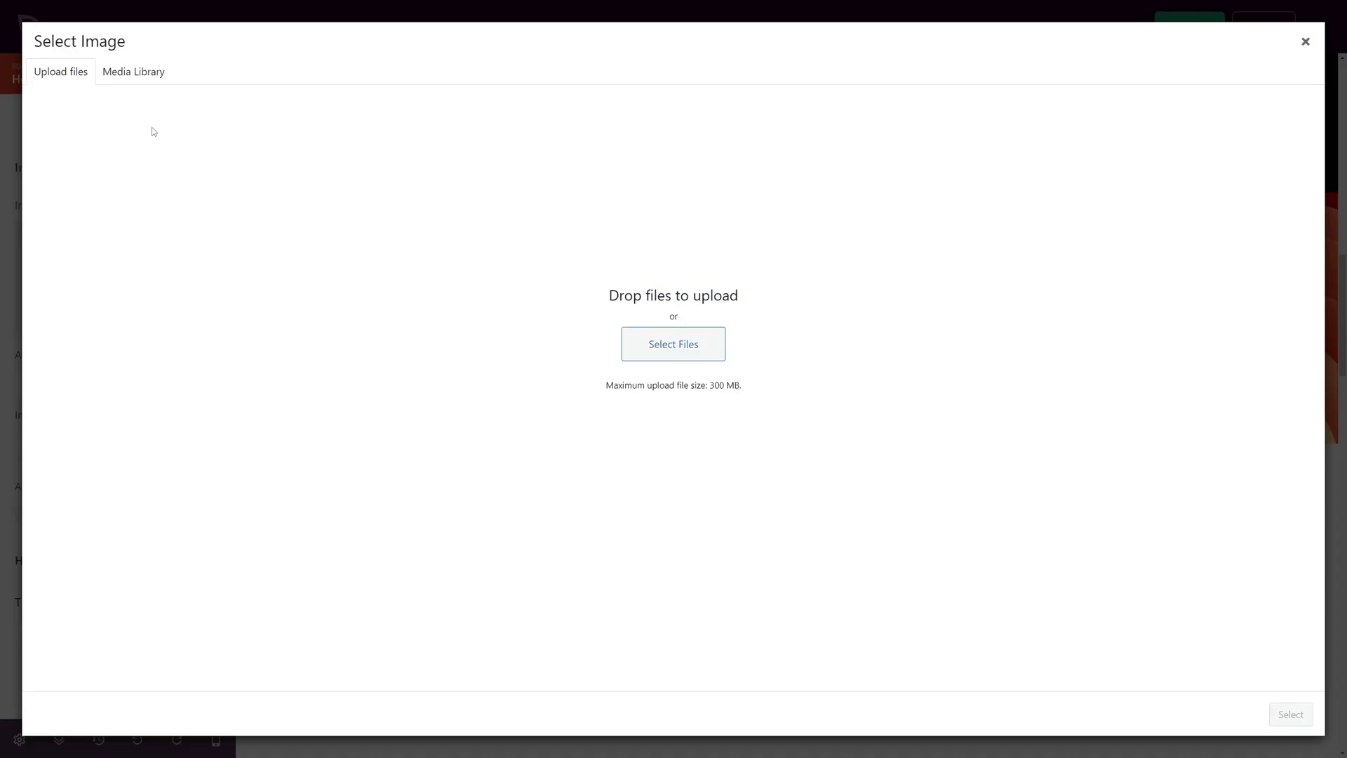
pyautogui.click(142, 73)
pyautogui.click(73, 180)
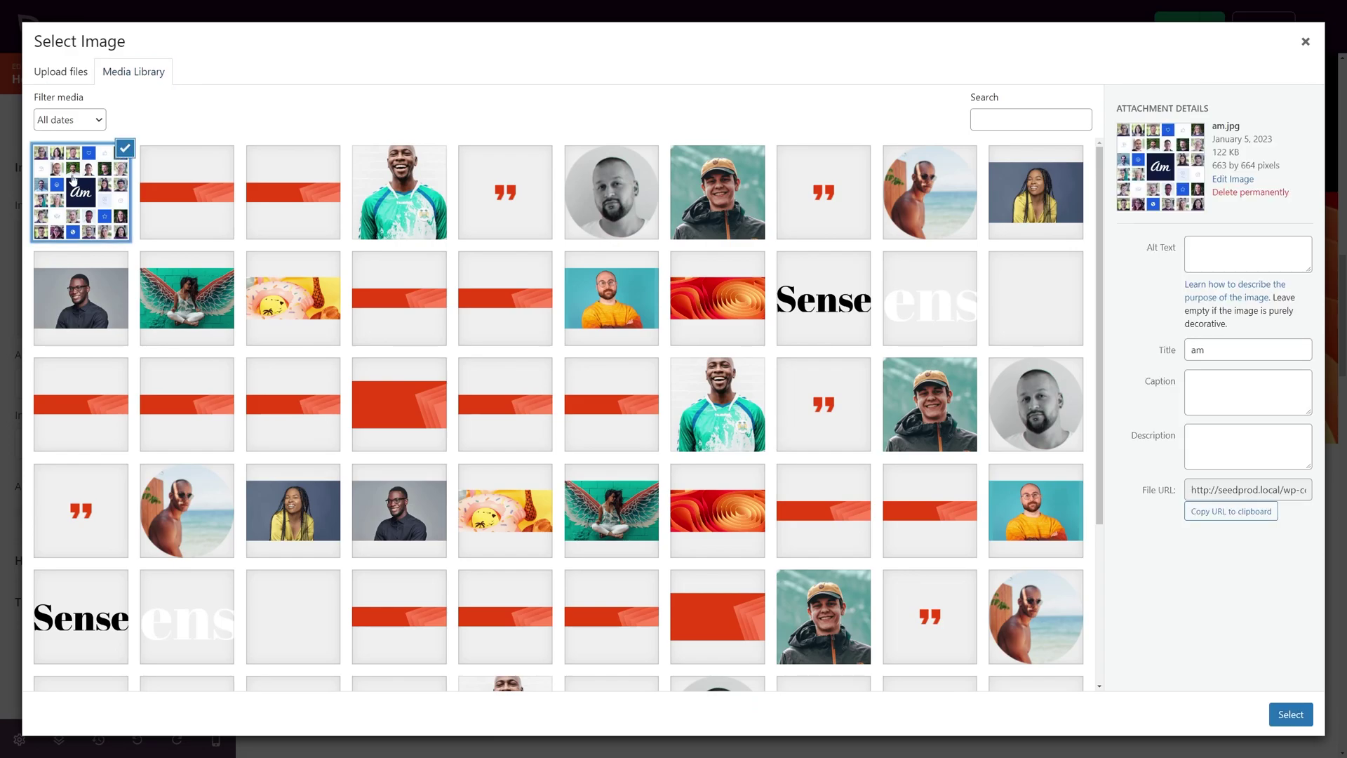
pyautogui.click(1291, 715)
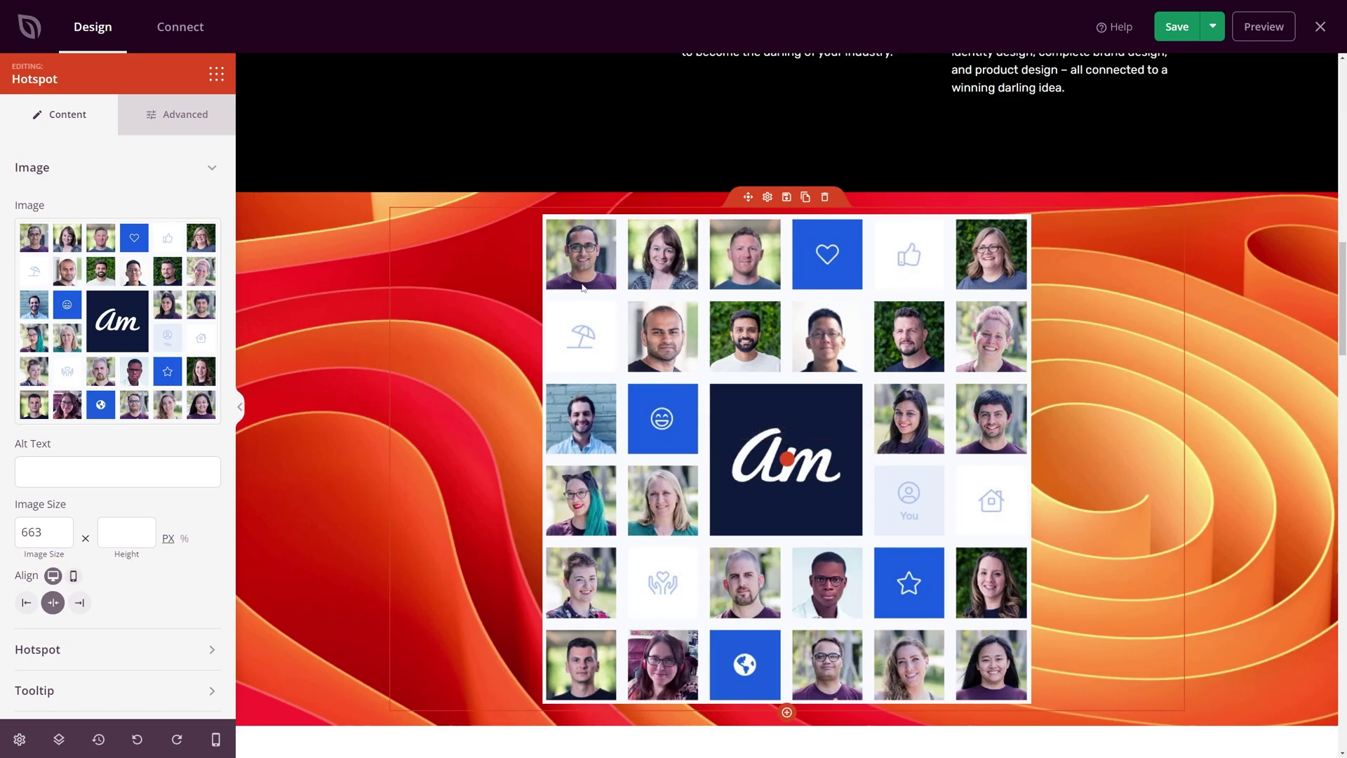
# Leave the team image centre-aligned and switch from Image settings to Hotspot settings
pyautogui.moveTo(791, 459)
pyautogui.moveTo(148, 281)
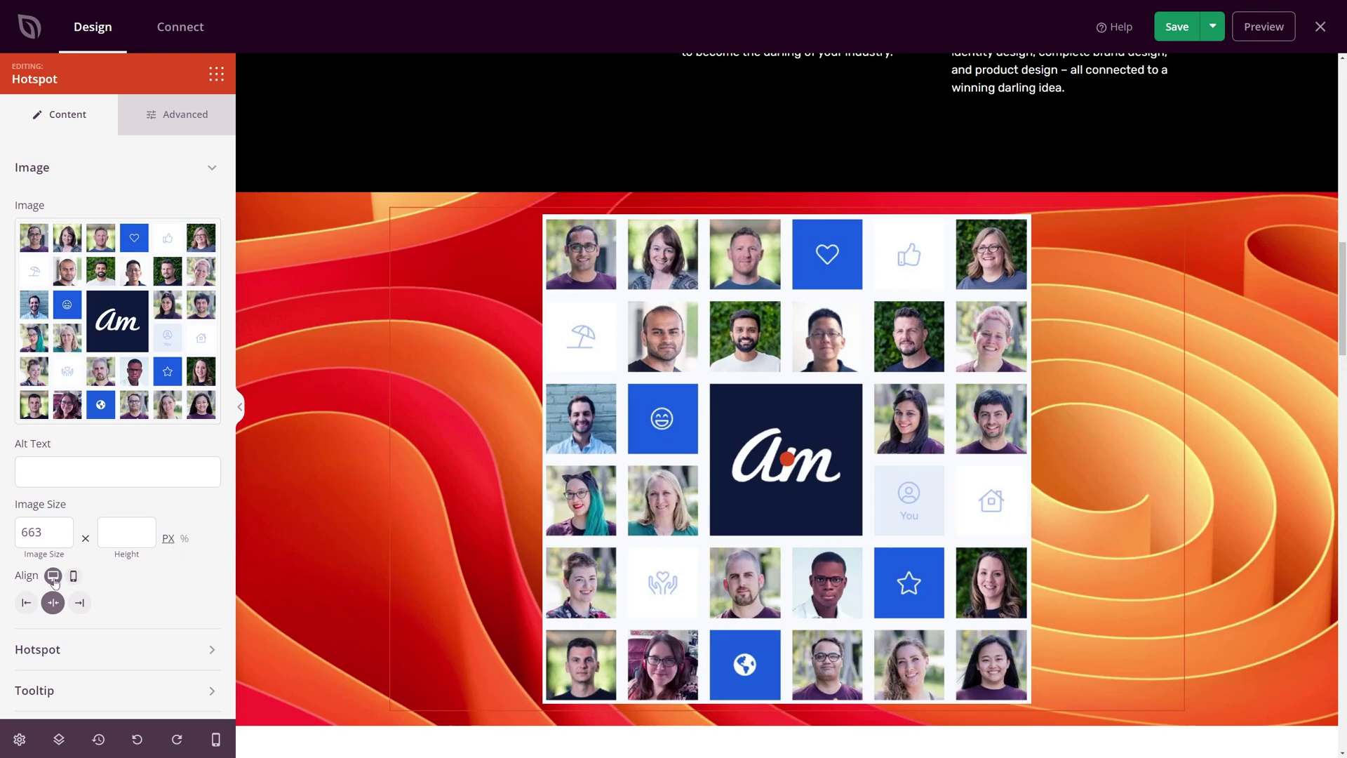
pyautogui.click(27, 602)
pyautogui.click(79, 602)
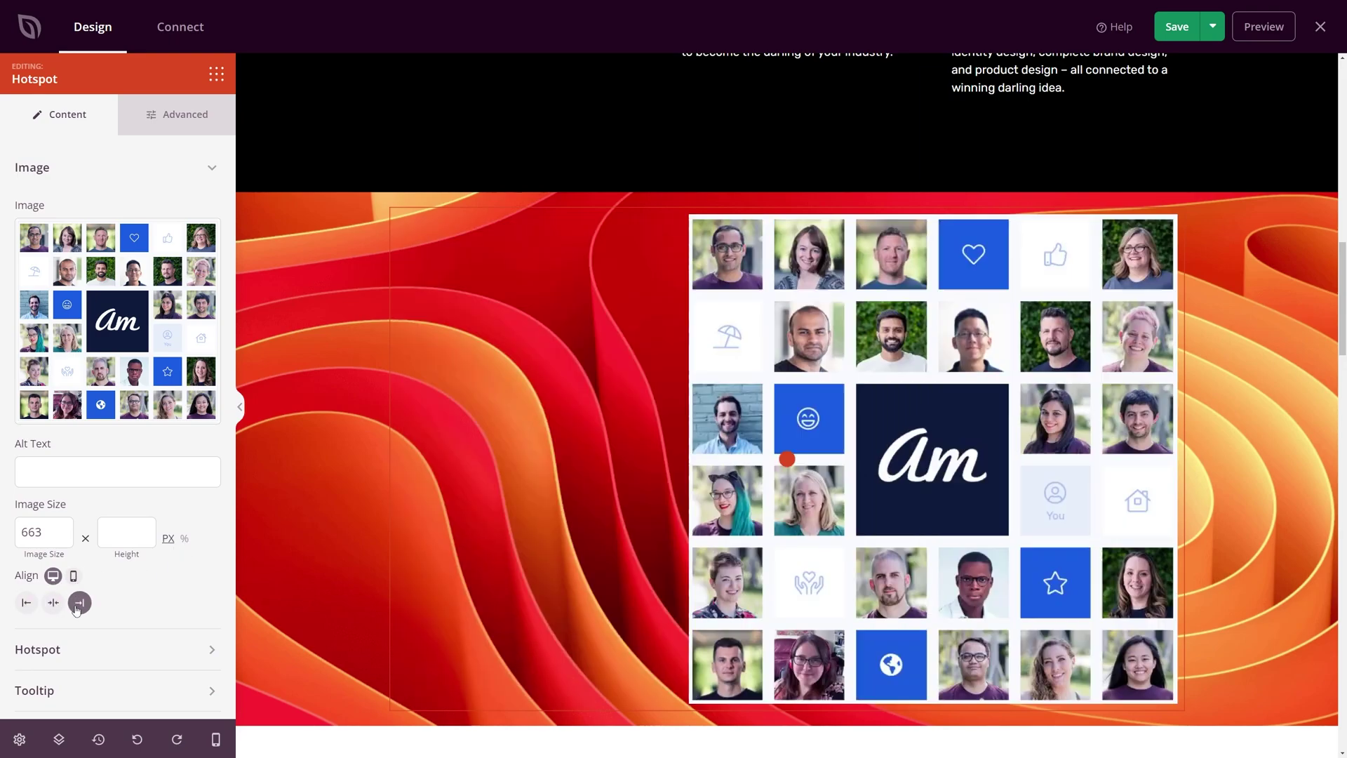
pyautogui.click(53, 602)
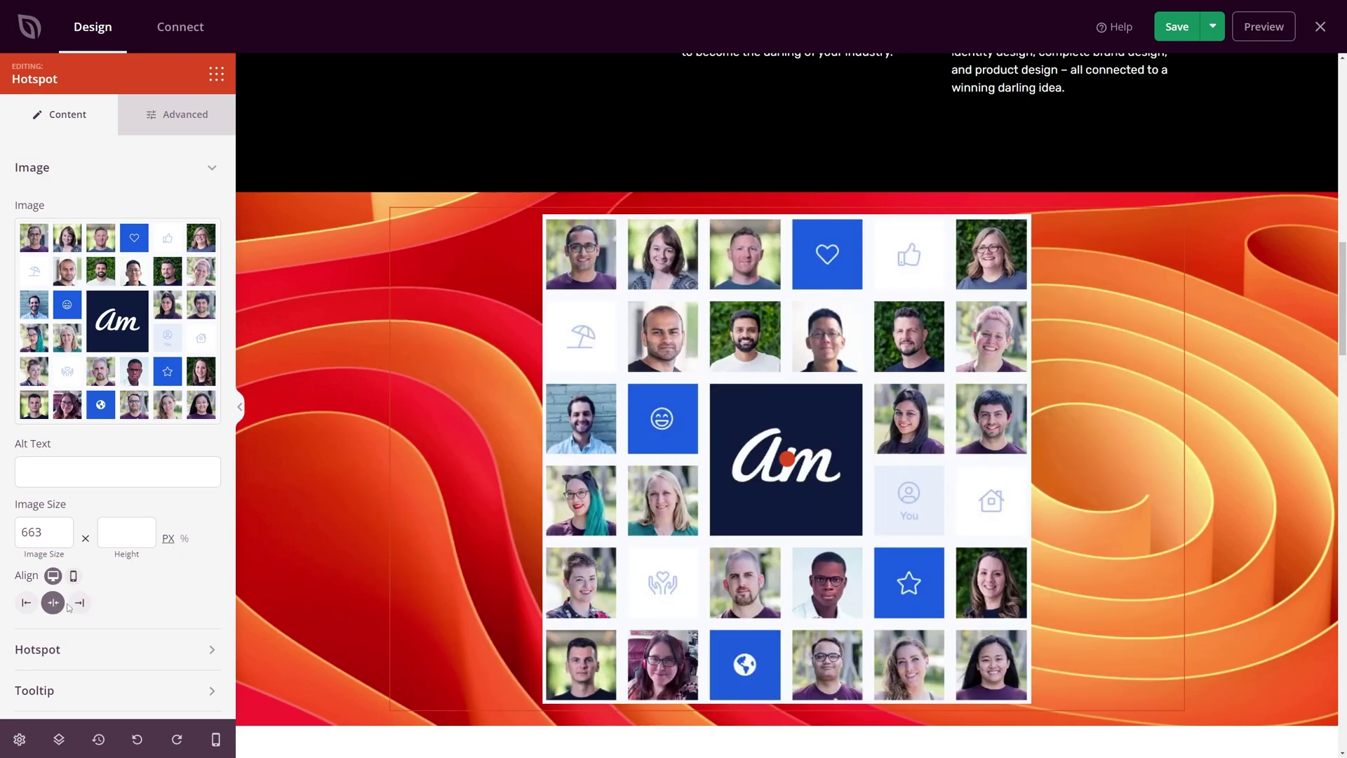
pyautogui.click(212, 170)
pyautogui.click(212, 210)
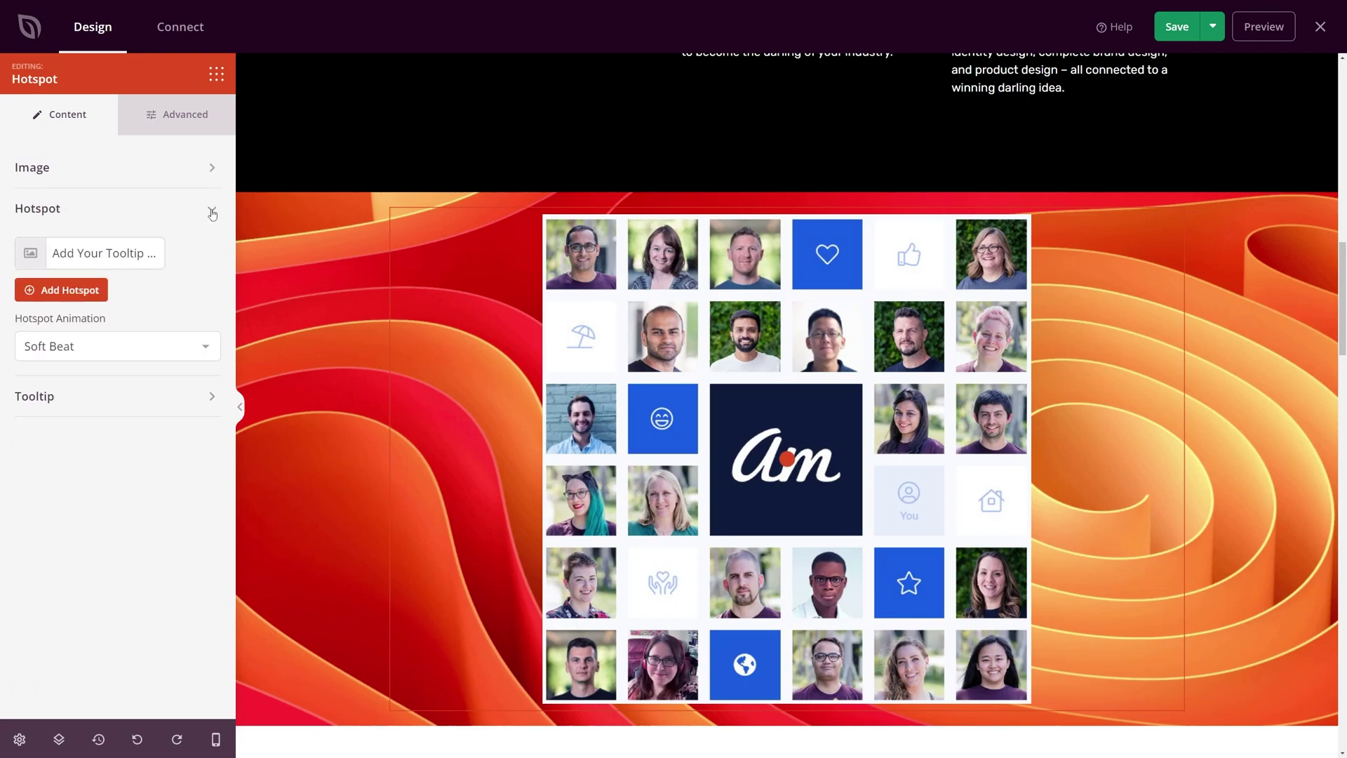
# Position the first hotspot at horizontal 24 and vertical 15 over a top-left portrait
pyautogui.click(91, 253)
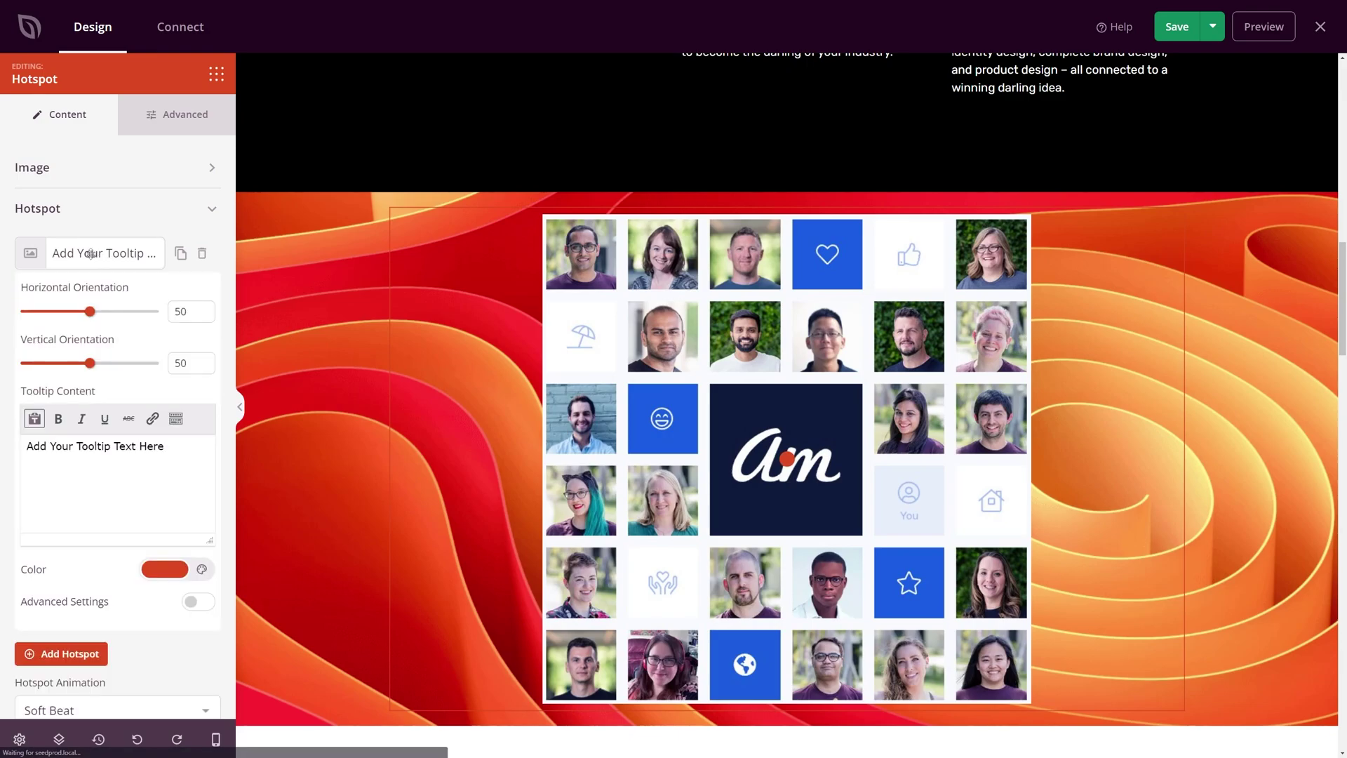
pyautogui.scroll(-1, 163, 234)
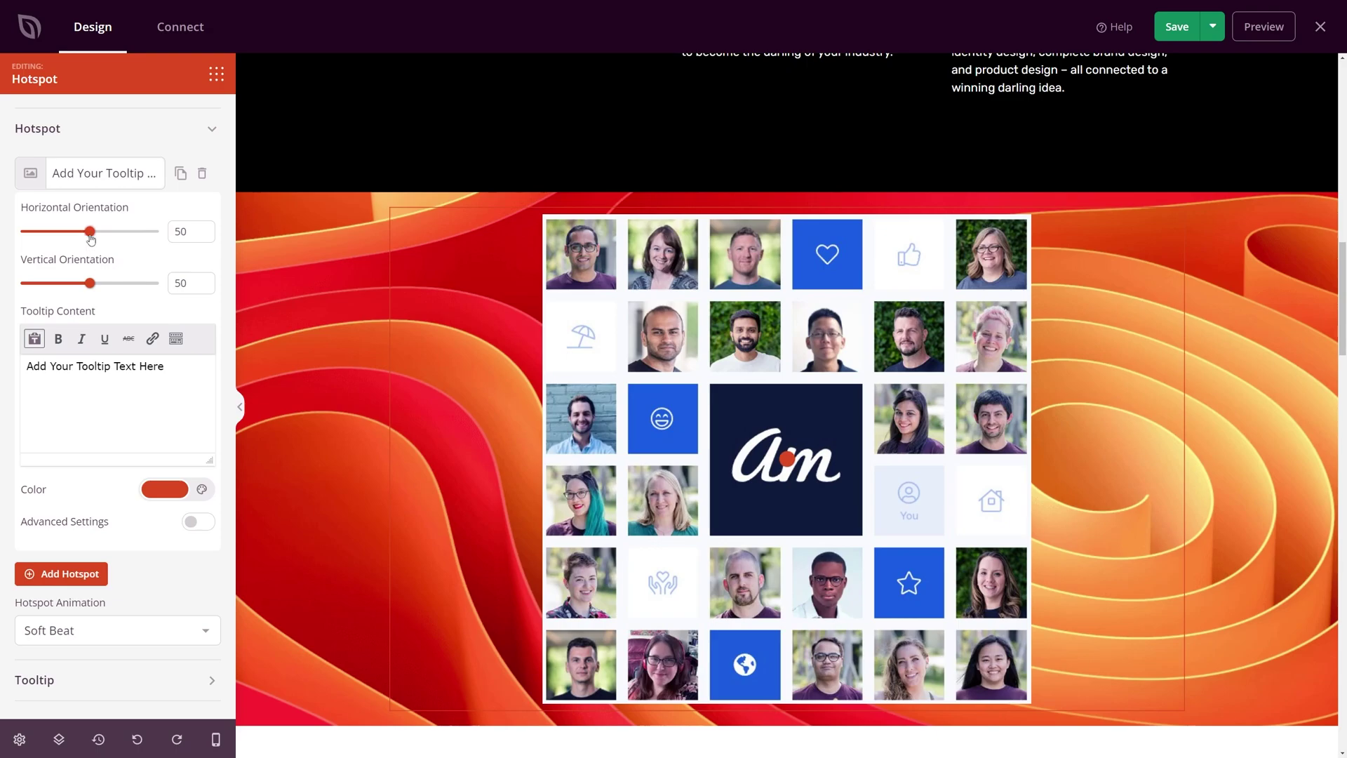
pyautogui.moveTo(89, 232); pyautogui.dragTo(54, 232)
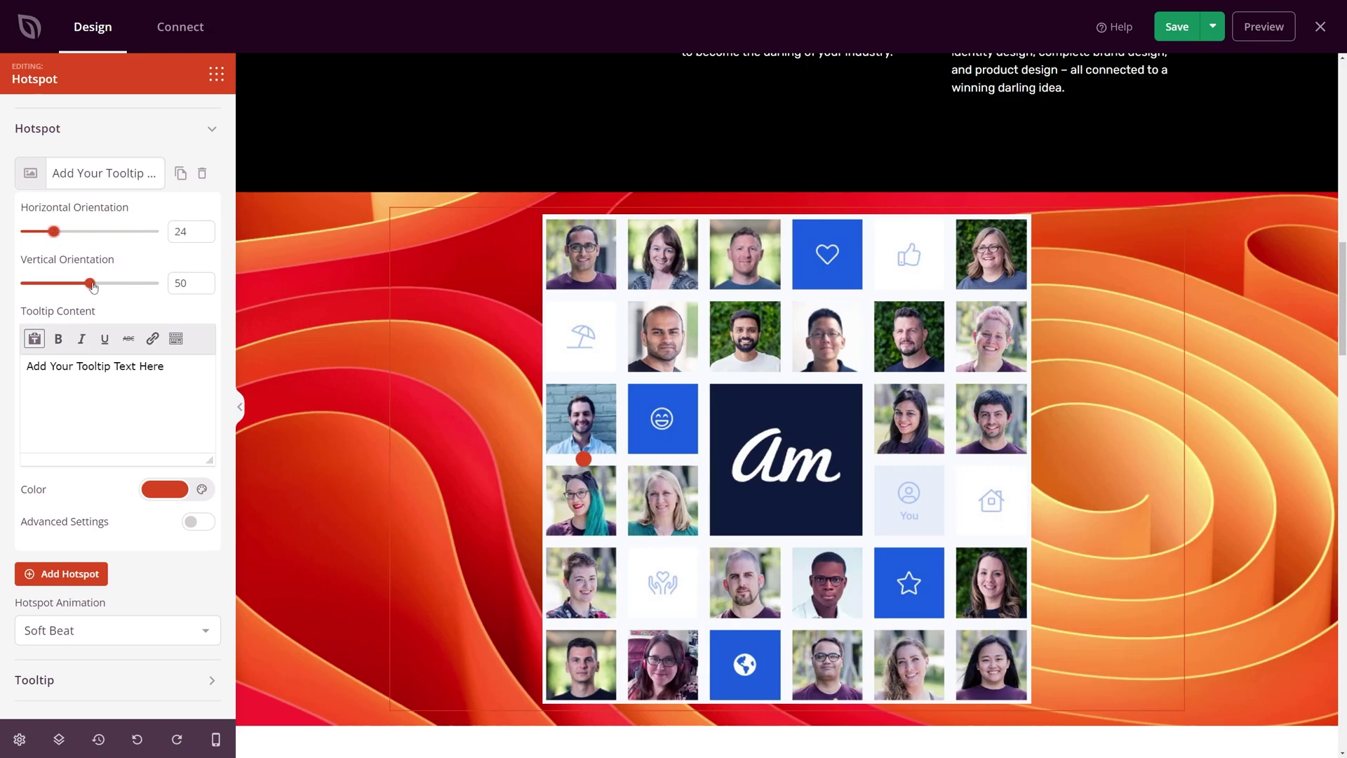
pyautogui.moveTo(92, 286); pyautogui.dragTo(41, 281)
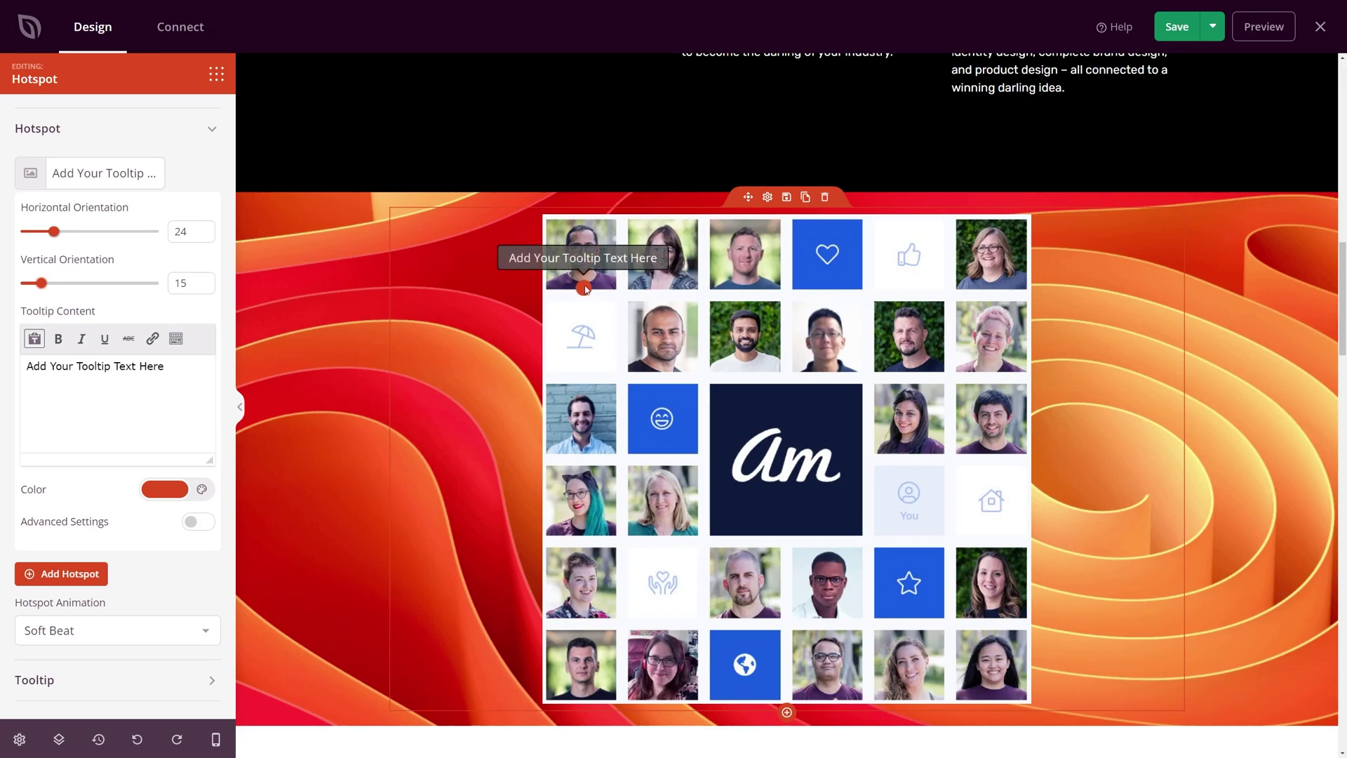
# Replace the tooltip text with the person's name above a bio, and bold the name
pyautogui.tripleClick(168, 369)
pyautogui.write('Syed Balkhi')
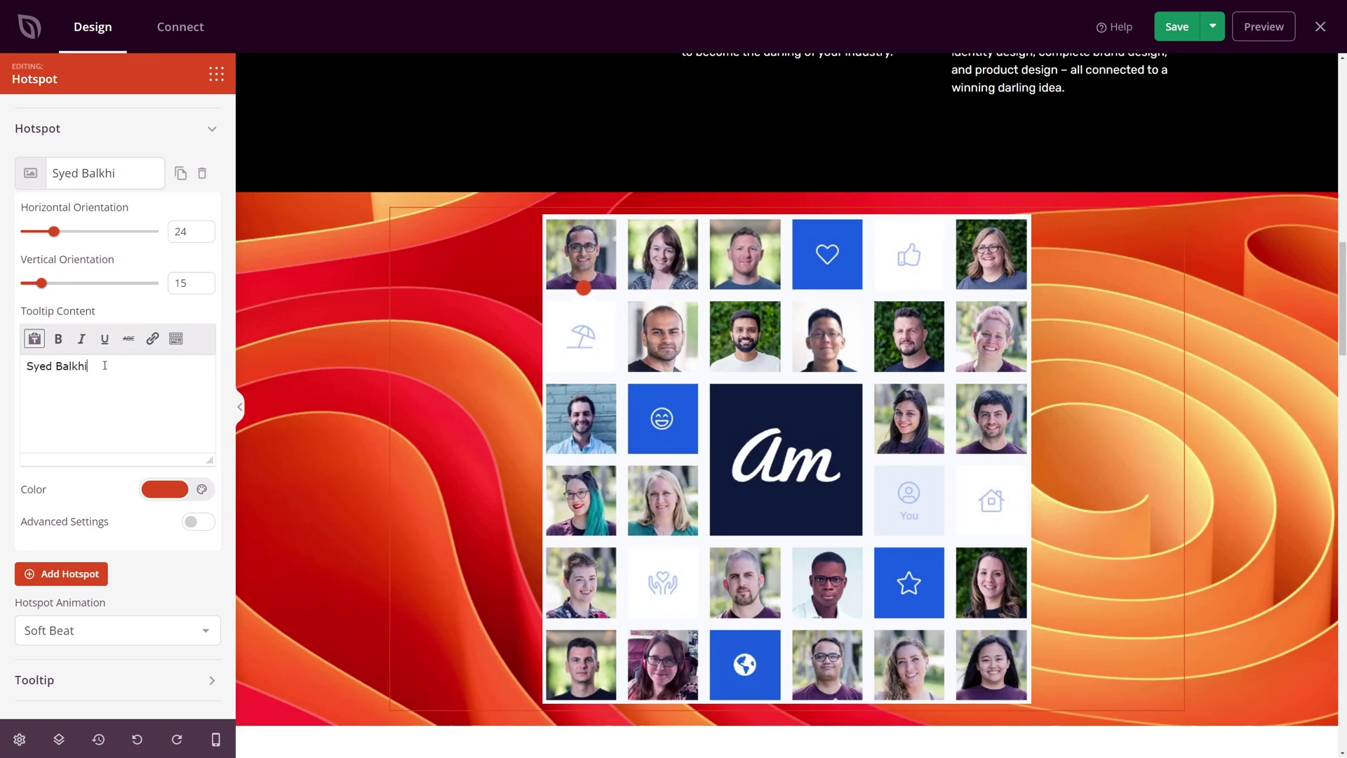
pyautogui.press('Return')
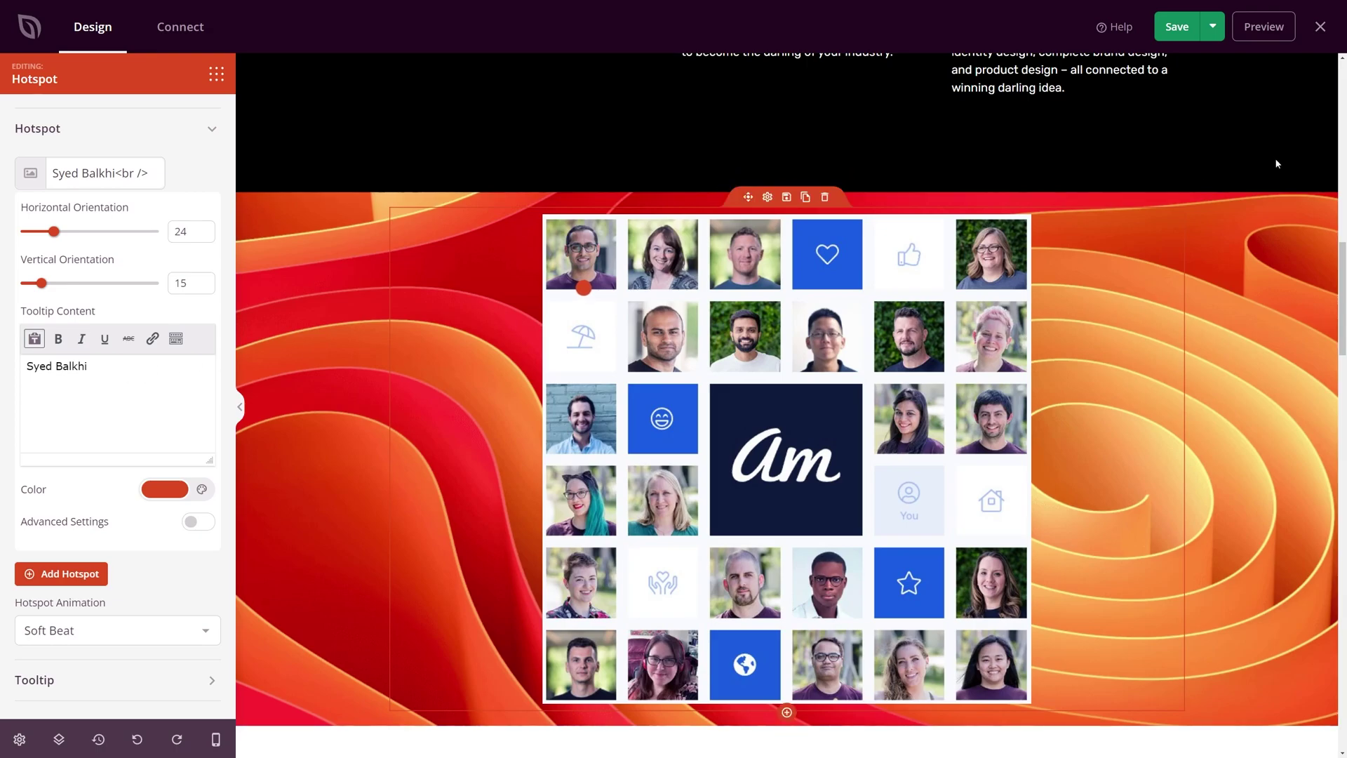
pyautogui.write('Syed Balkhi is on a mission to level the playing field for small businesses. 20+ million websites use his software to grow and compete with the big guys.')
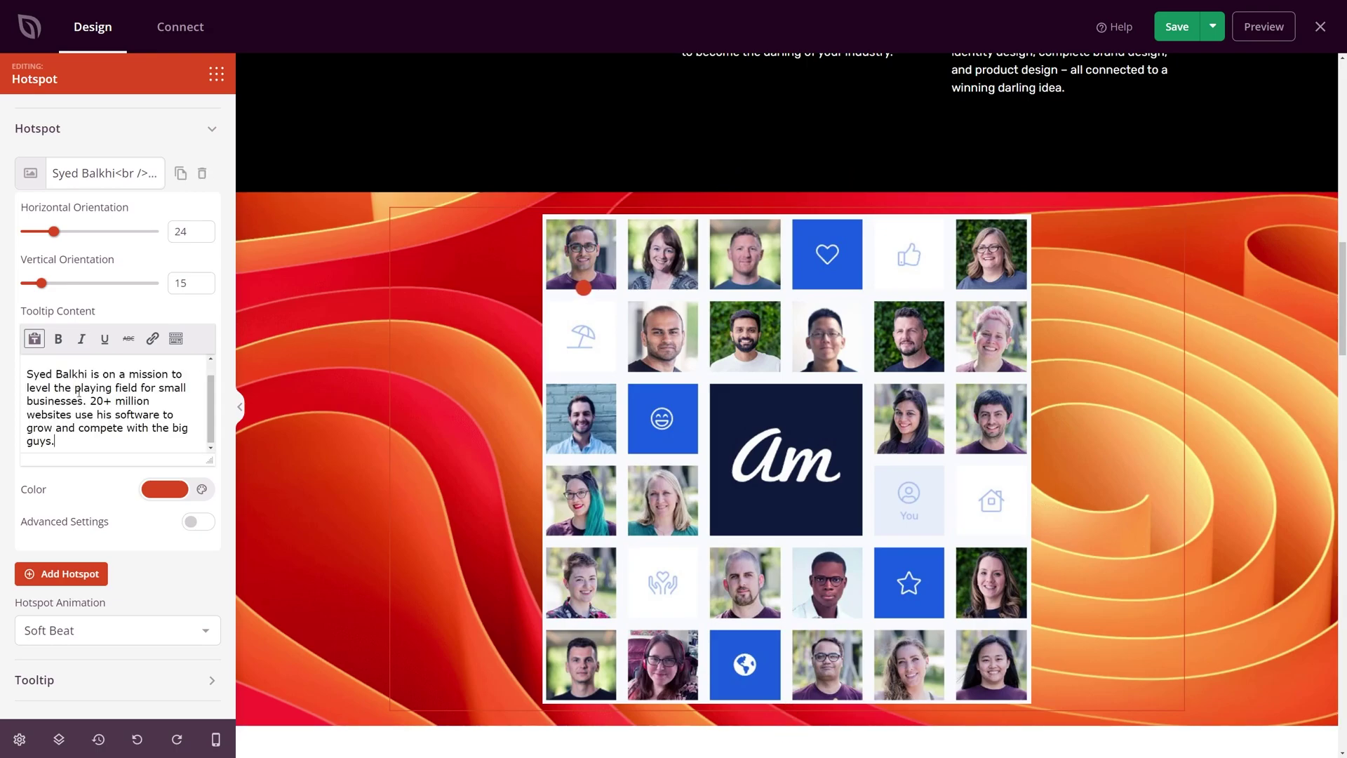
pyautogui.scroll(2, 209, 417)
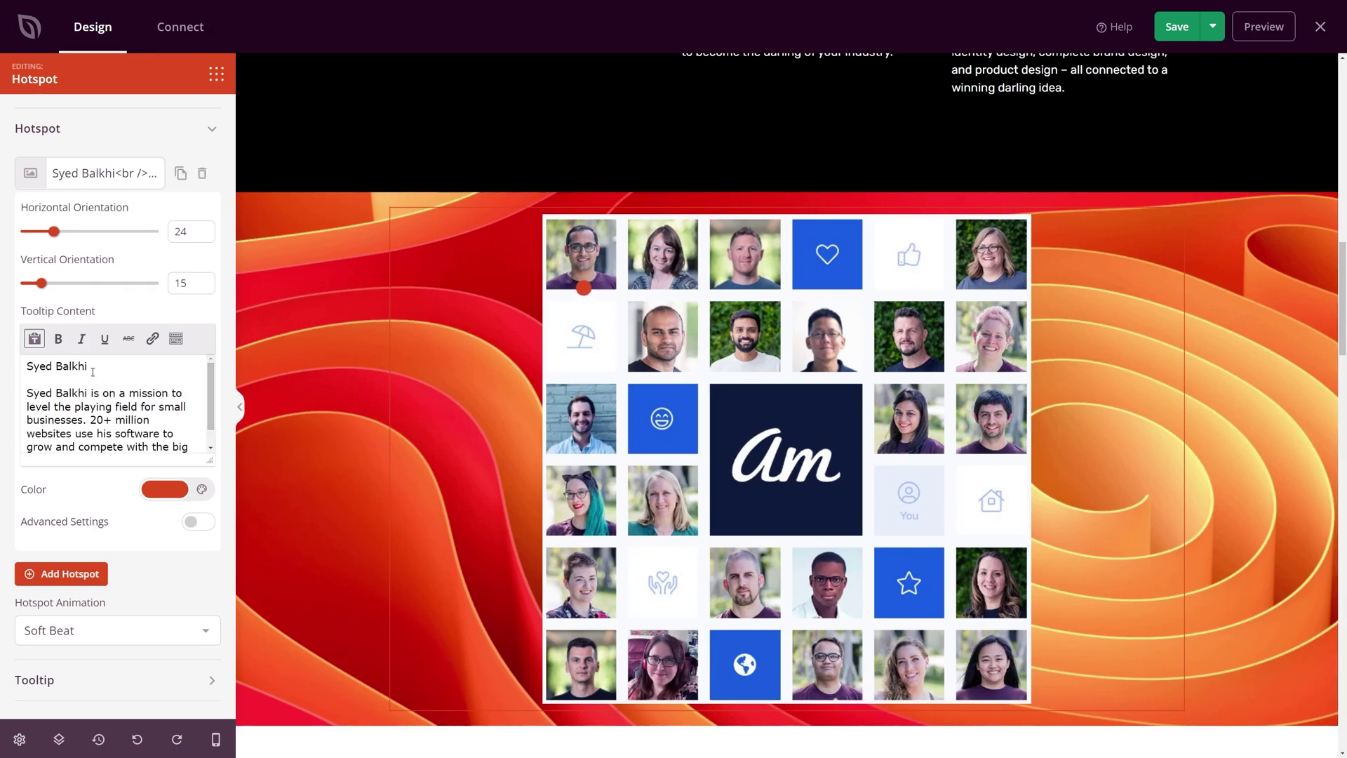
pyautogui.moveTo(127, 365); pyautogui.dragTo(26, 366)
pyautogui.hotkey('ctrl', 'c')
pyautogui.click(59, 340)
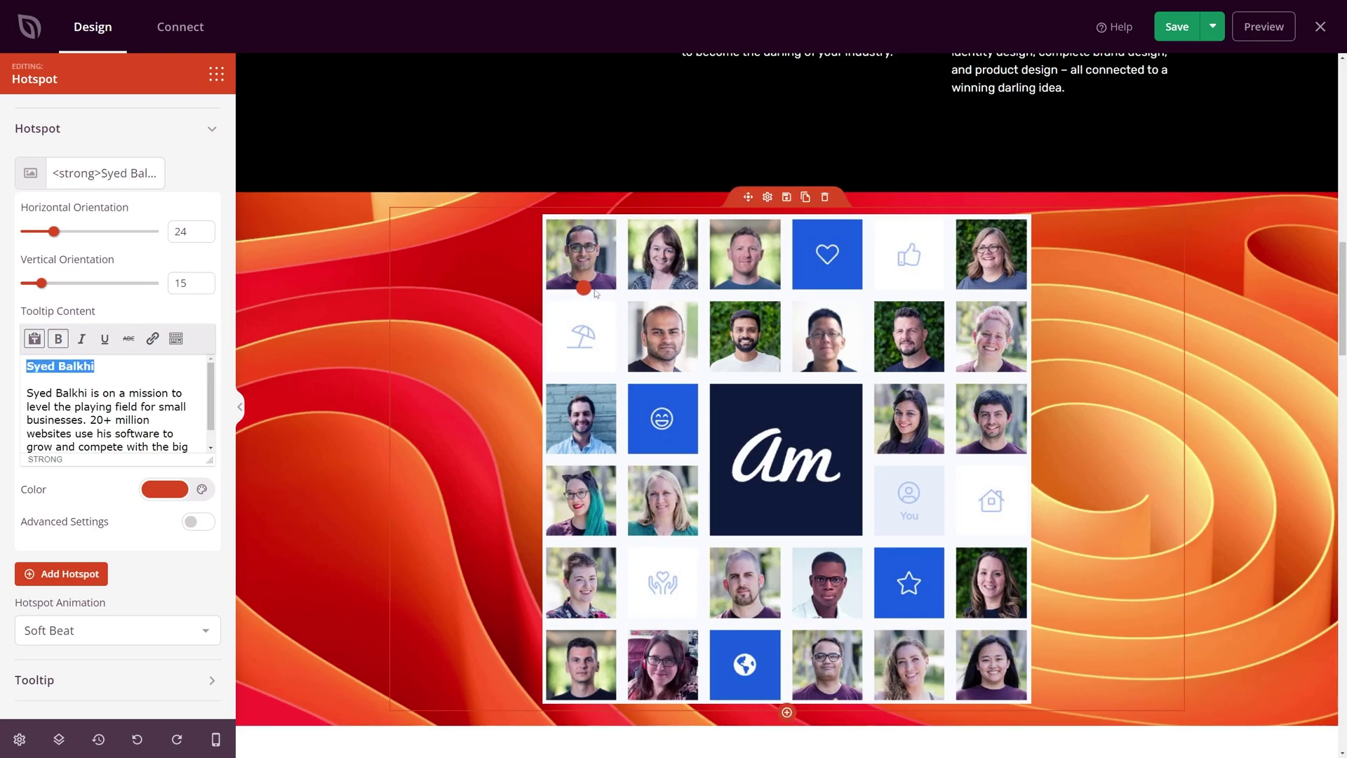
pyautogui.moveTo(588, 294)
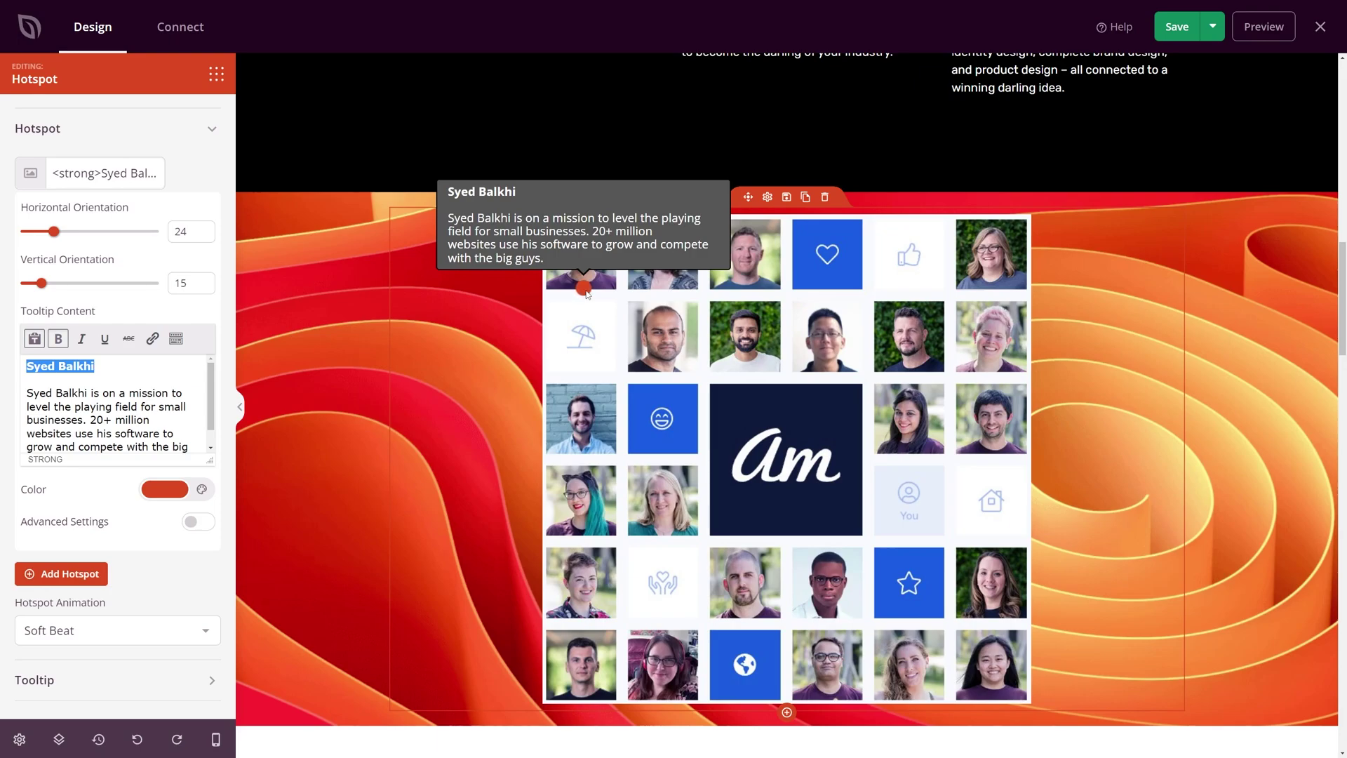
# Set the hotspot colour to blue #1E88E5 and turn on its advanced options
pyautogui.click(164, 491)
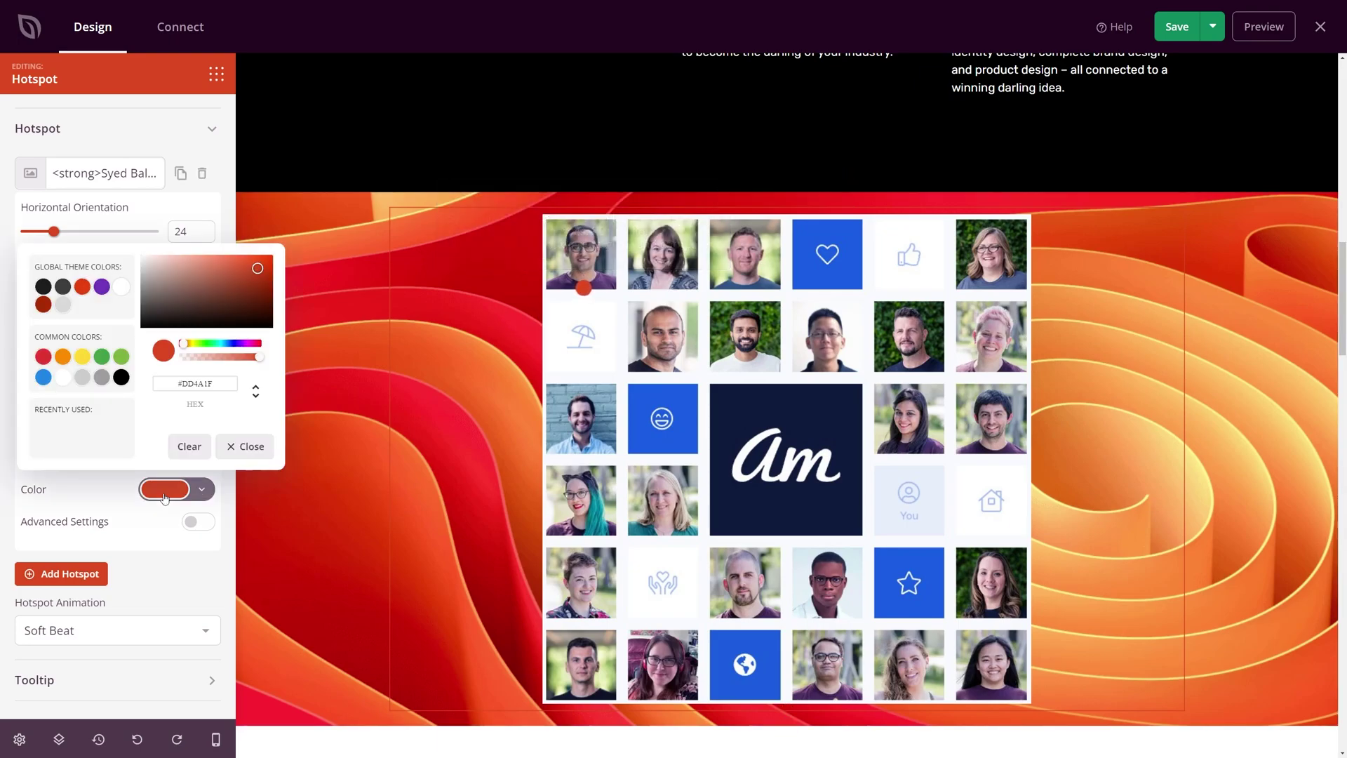
pyautogui.click(82, 377)
pyautogui.click(102, 356)
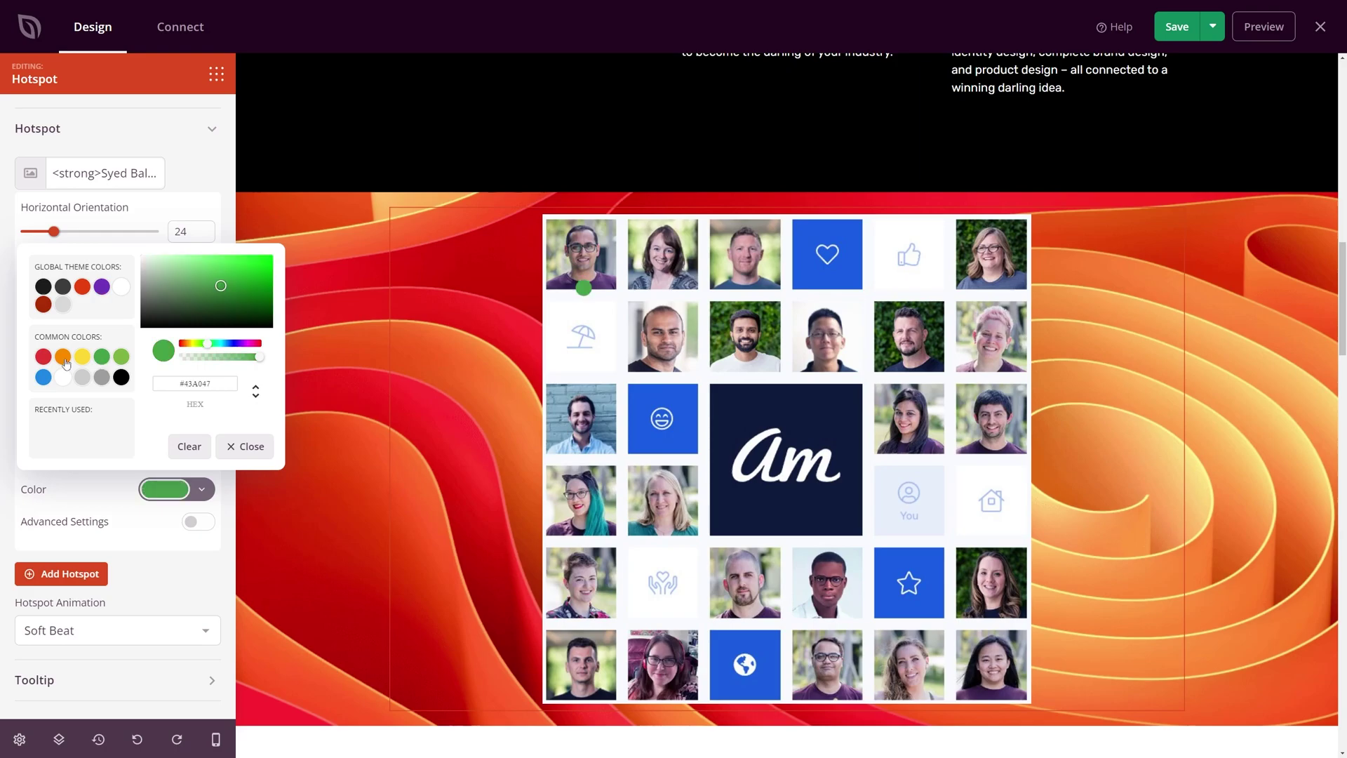
pyautogui.click(82, 356)
pyautogui.click(62, 356)
pyautogui.moveTo(217, 350)
pyautogui.mouseDown()
pyautogui.moveTo(206, 343)
pyautogui.moveTo(241, 344)
pyautogui.moveTo(221, 343)
pyautogui.mouseUp()
pyautogui.click(266, 292)
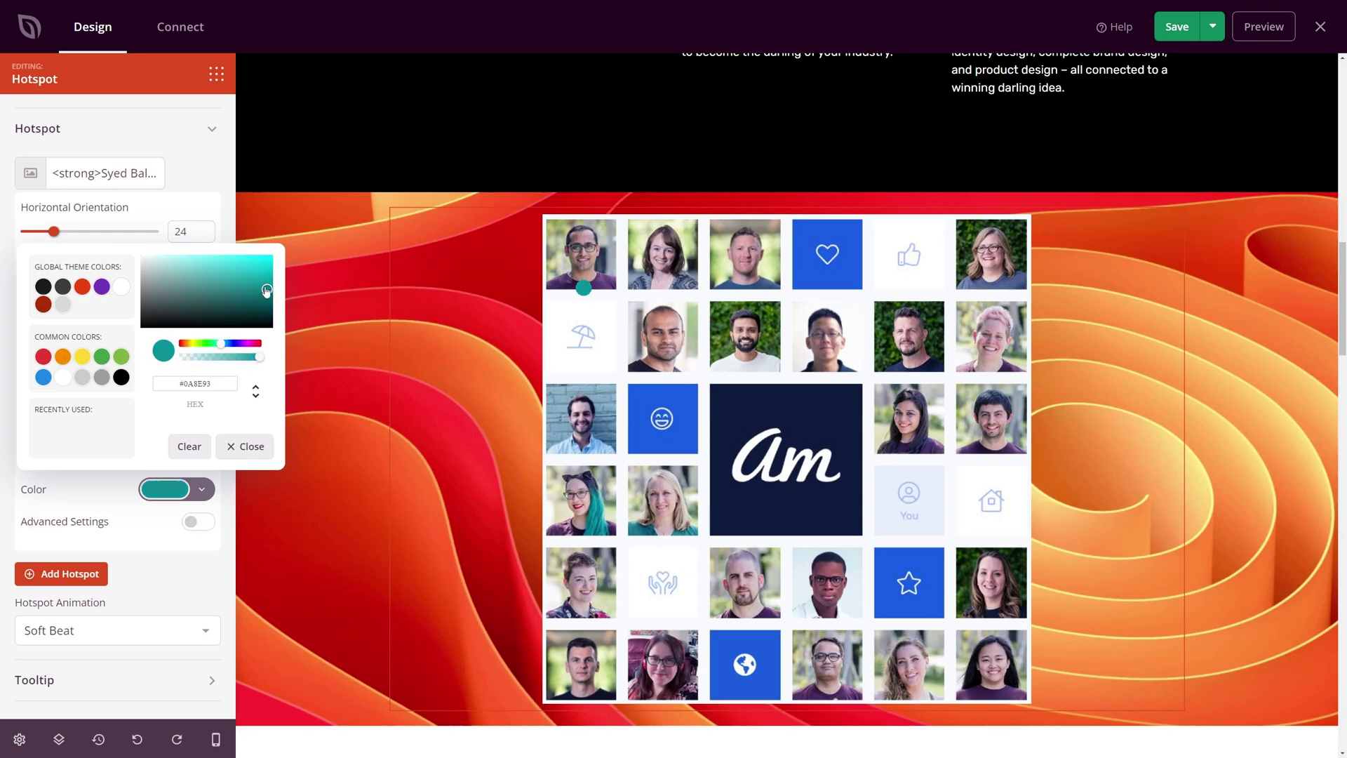
pyautogui.click(42, 377)
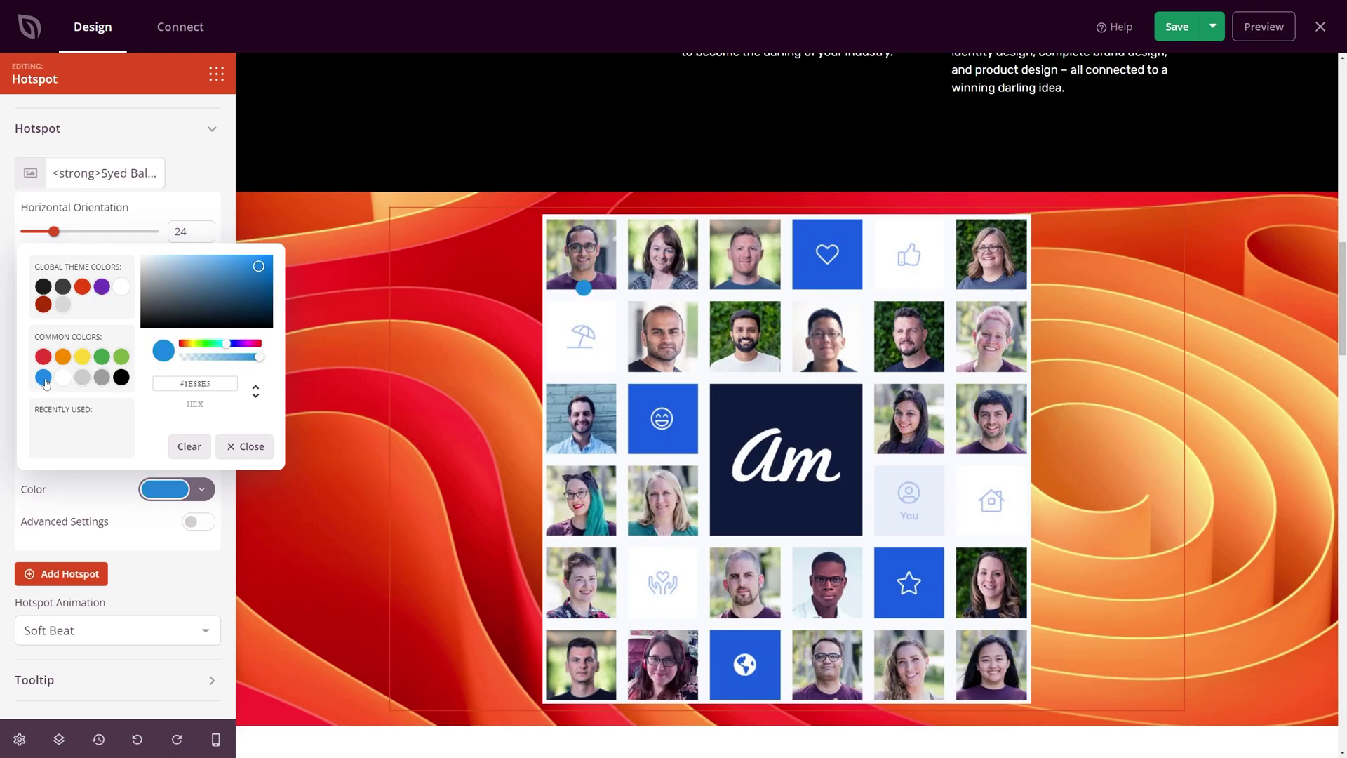
pyautogui.click(246, 447)
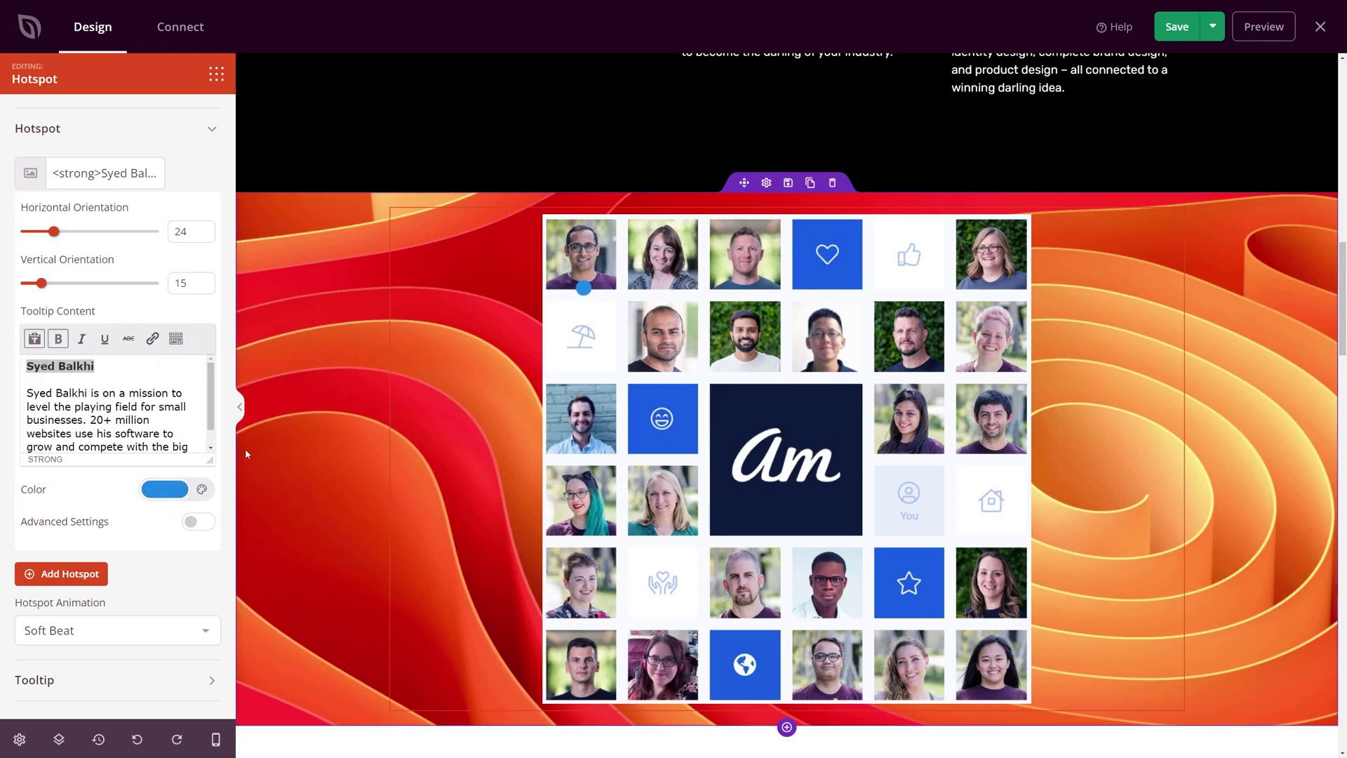
pyautogui.click(199, 522)
# Paste the person's name as the hotspot label and their website as its link
pyautogui.scroll(-3, 115, 475)
pyautogui.click(93, 367)
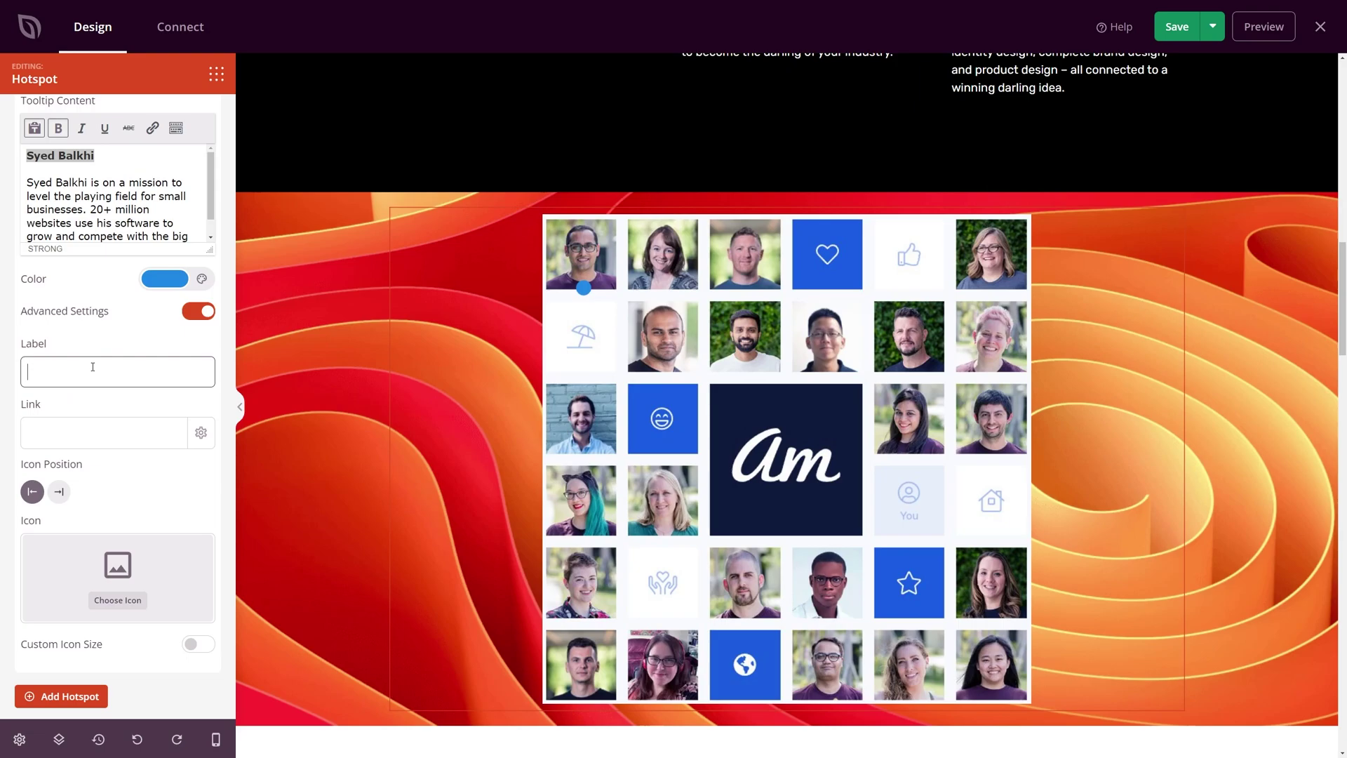
pyautogui.hotkey('ctrl', 'v')
pyautogui.click(69, 433)
pyautogui.write('https://syedbalkhi.com/')
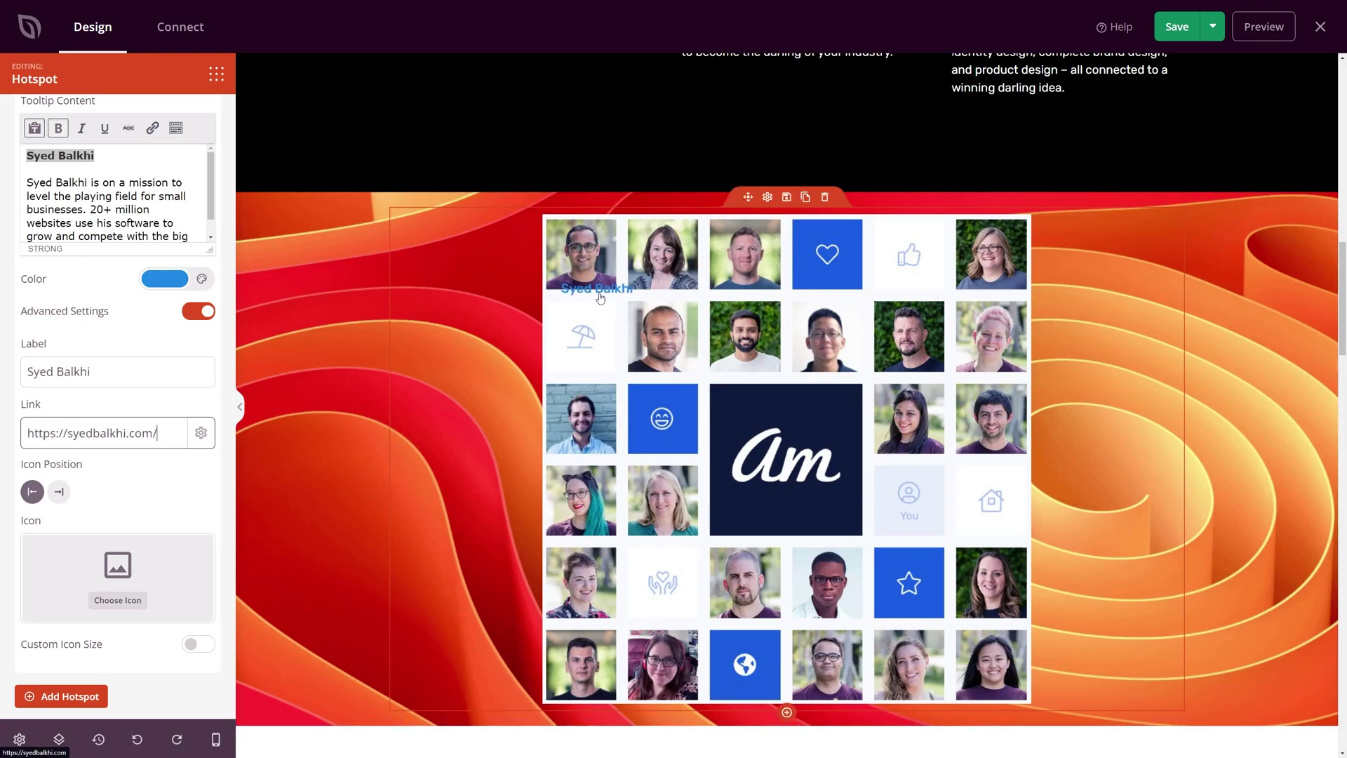
# Clear the hotspot's link and label fields so both are blank
pyautogui.tripleClick(91, 433)
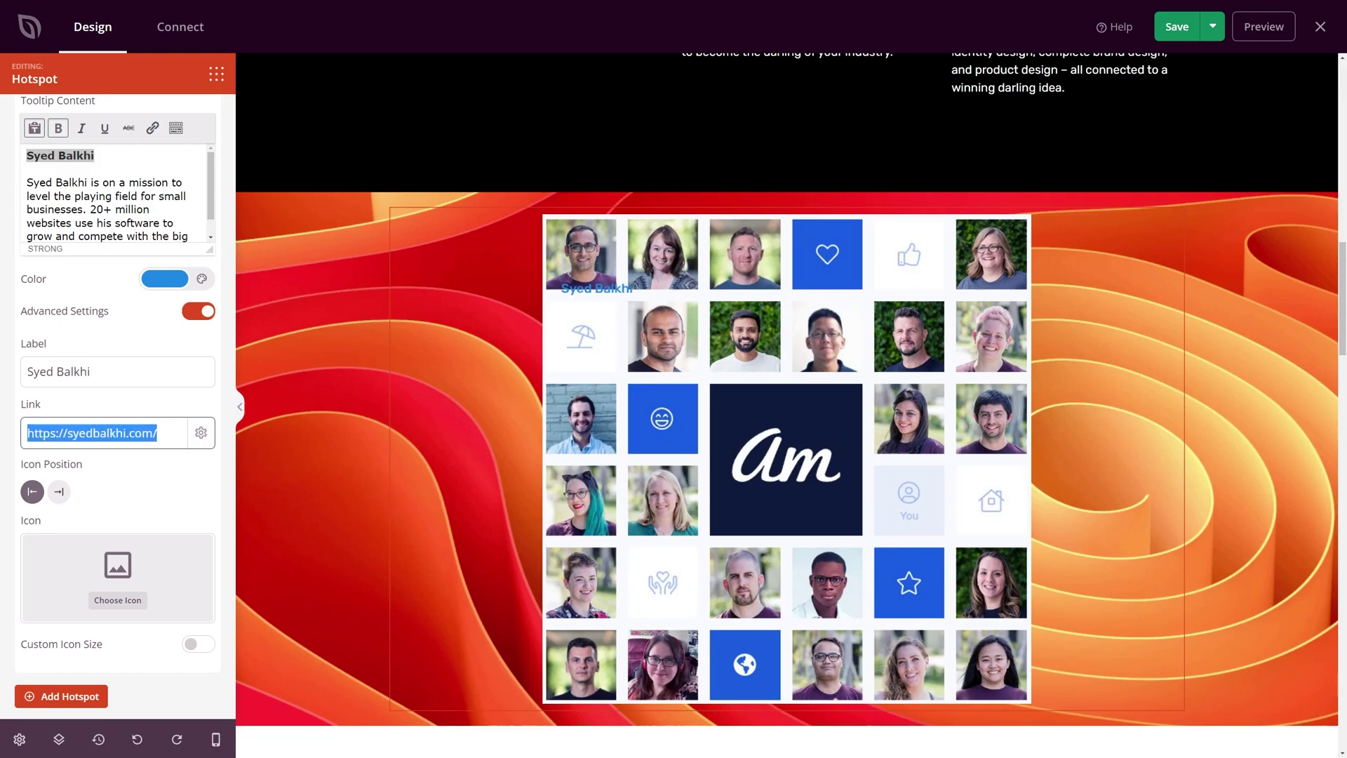
pyautogui.press('BackSpace')
pyautogui.tripleClick(125, 371)
pyautogui.press('BackSpace')
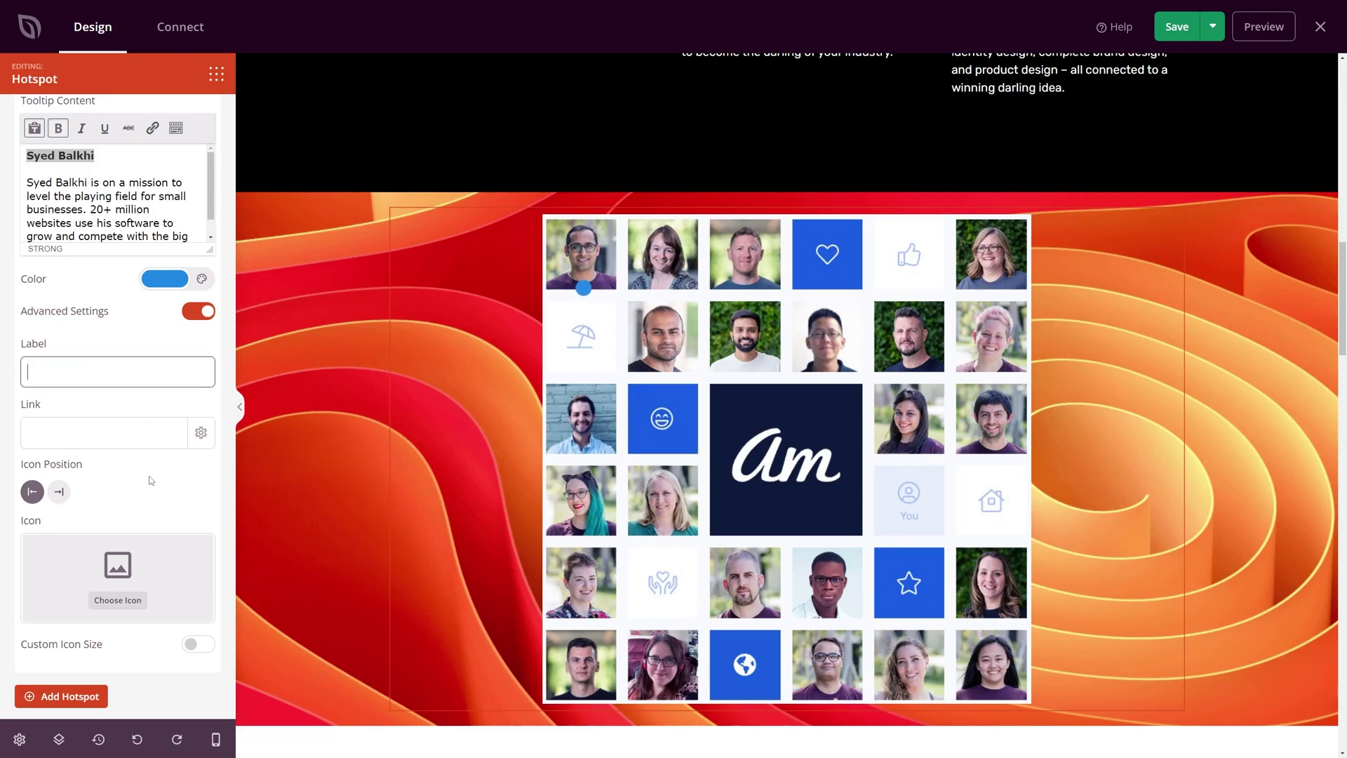
pyautogui.scroll(-1, 151, 484)
# Search the icon library for 'arrow' and set the hotspot icon to a circled down arrow
pyautogui.click(130, 553)
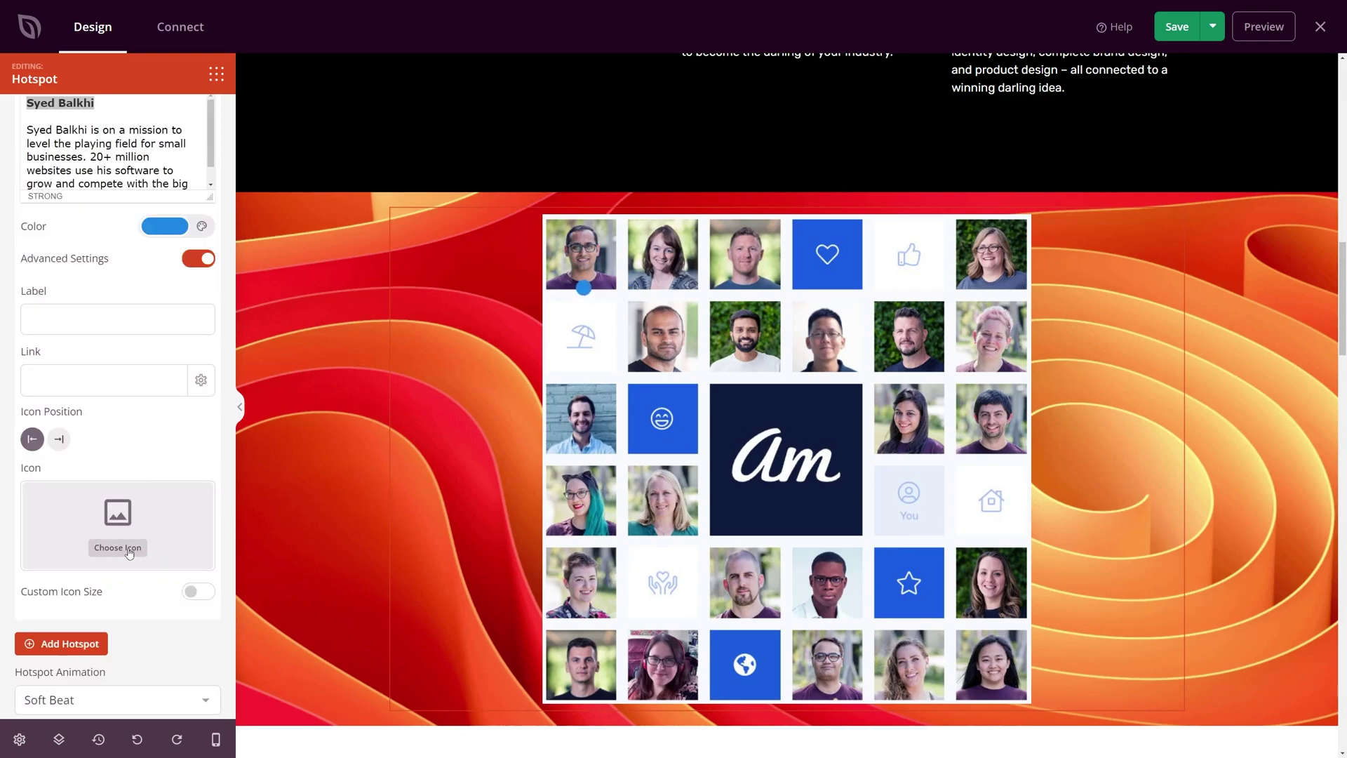
pyautogui.write('arrow')
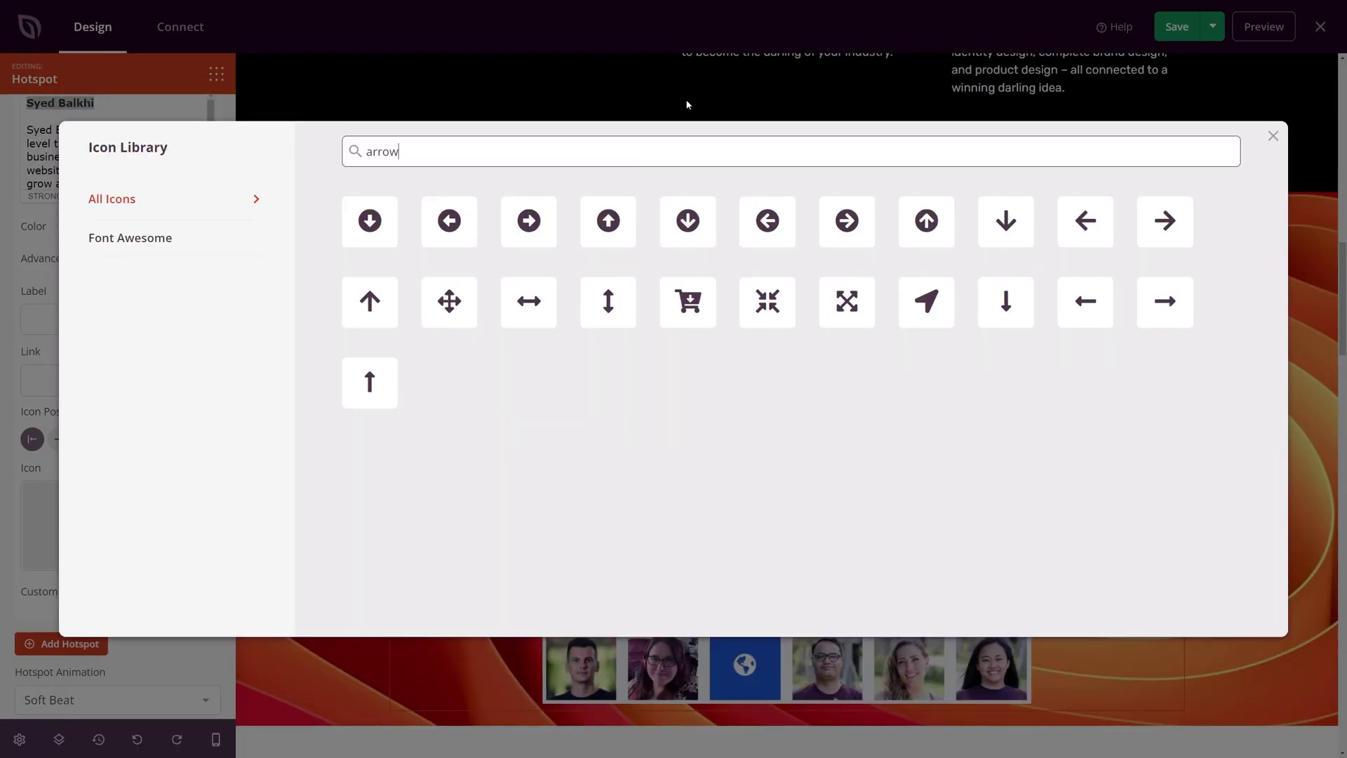
pyautogui.click(687, 223)
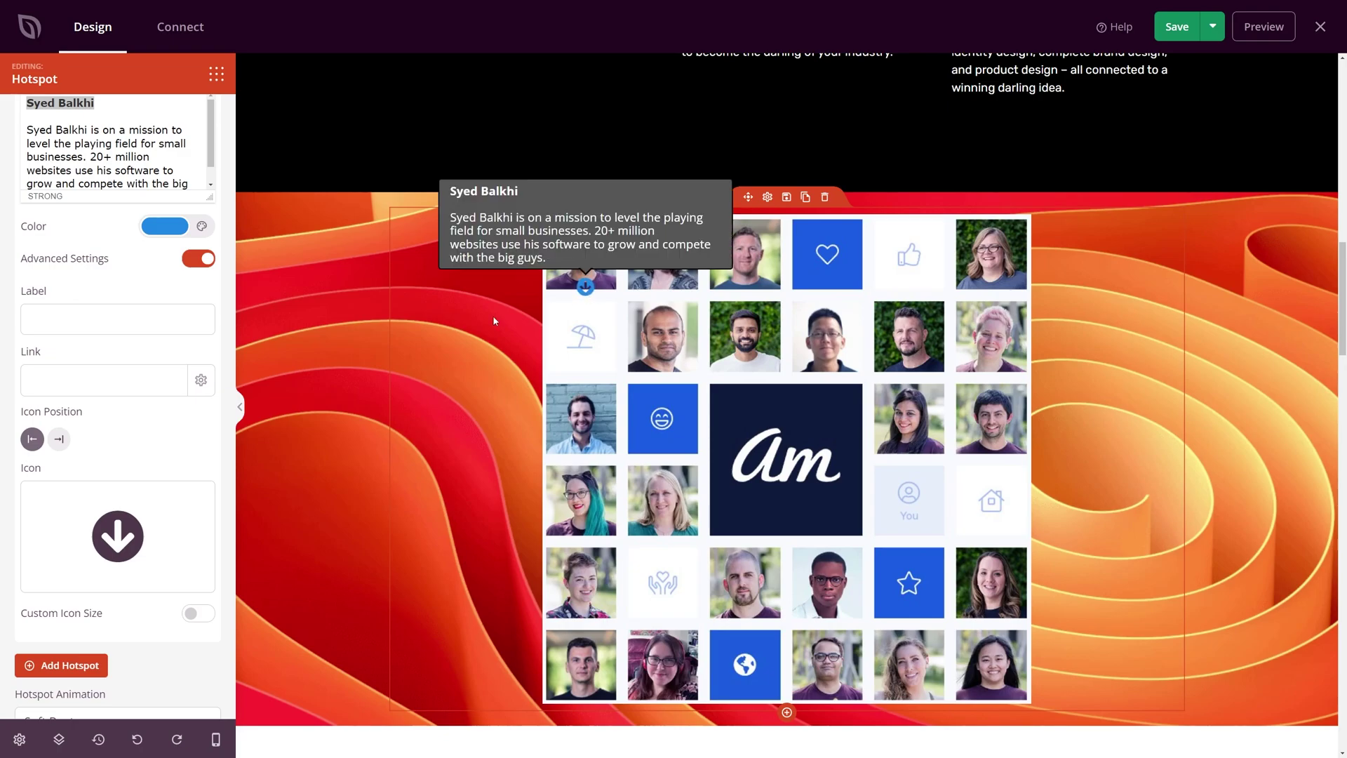
# Enable Custom Icon Size and resize the arrow icon to 20
pyautogui.scroll(-2, 165, 434)
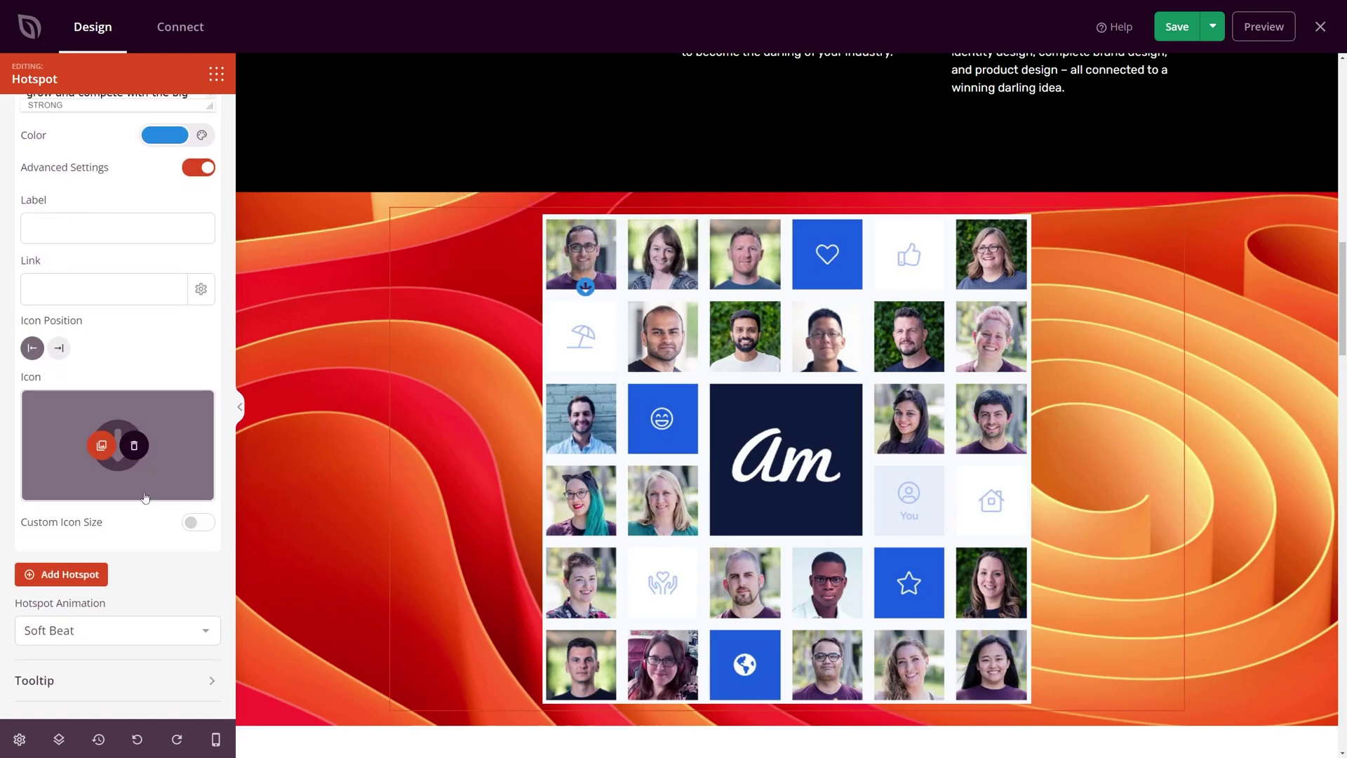
pyautogui.click(197, 523)
pyautogui.scroll(-1, 105, 534)
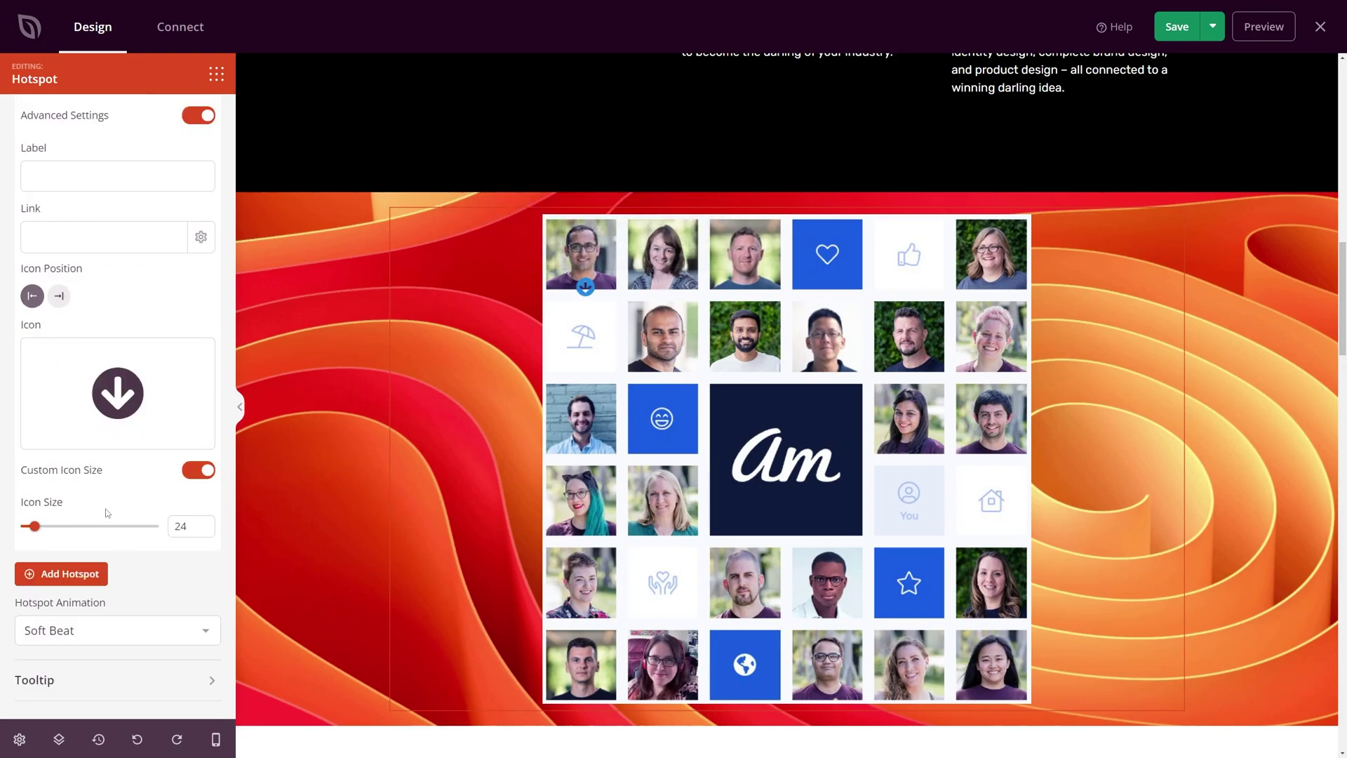
pyautogui.moveTo(32, 528)
pyautogui.mouseDown()
pyautogui.moveTo(61, 528)
pyautogui.moveTo(31, 531)
pyautogui.mouseUp()
pyautogui.scroll(7, 139, 538)
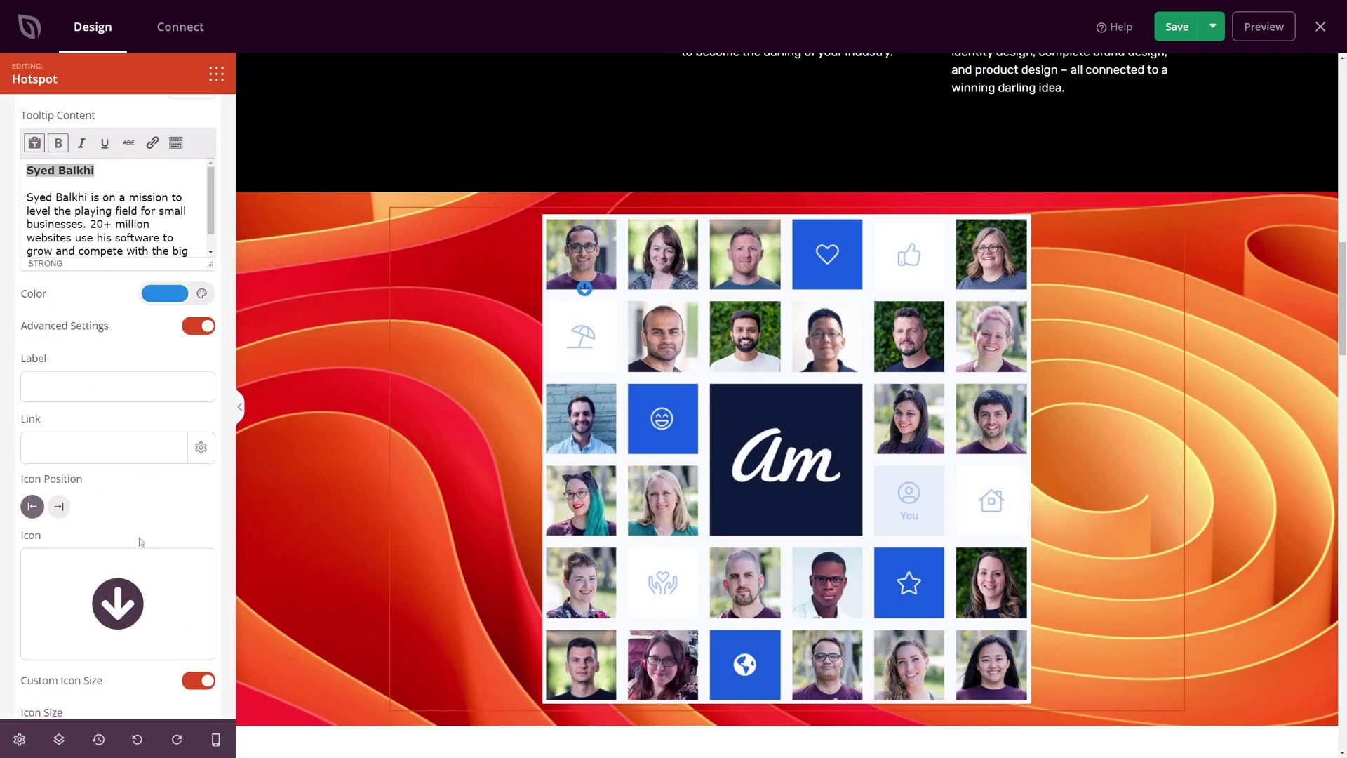
# Duplicate the hotspot, move the copy onto the second photo, then delete it
pyautogui.click(105, 241)
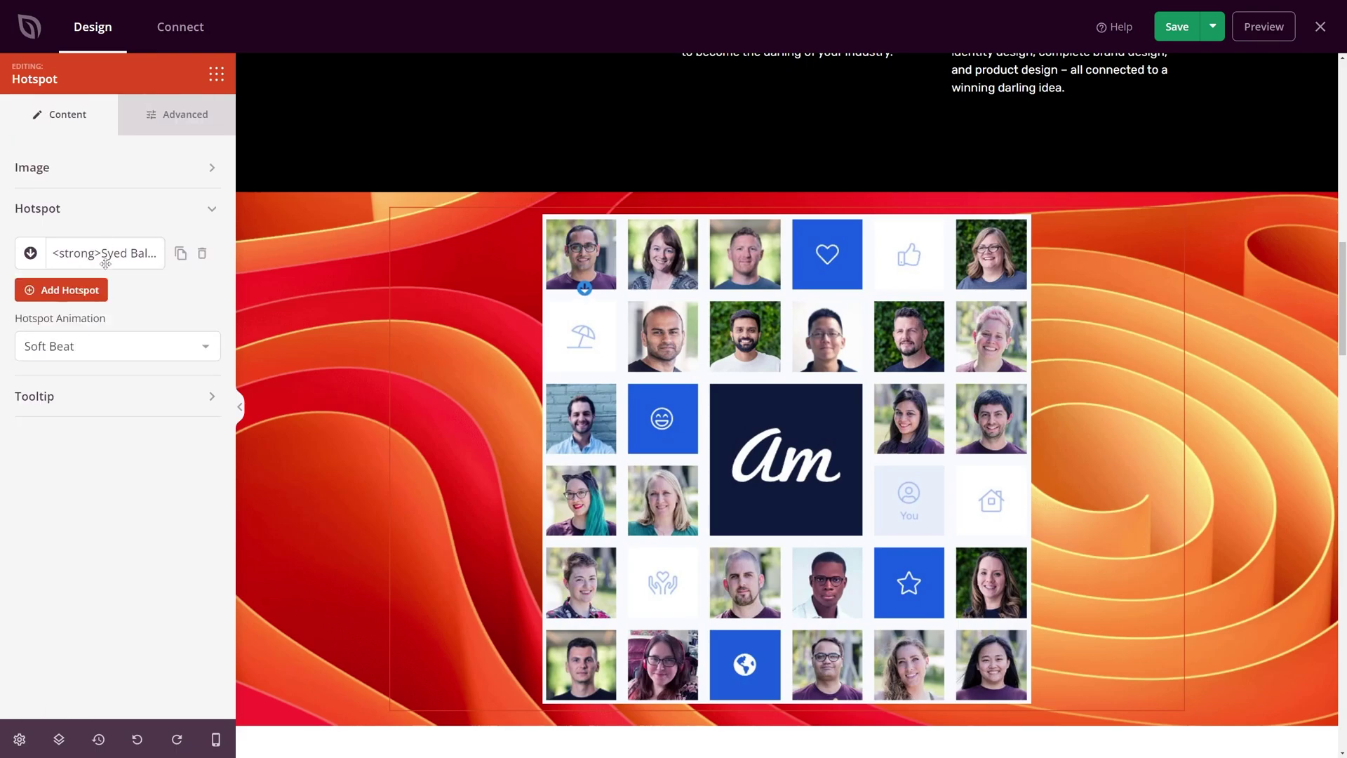
pyautogui.click(180, 255)
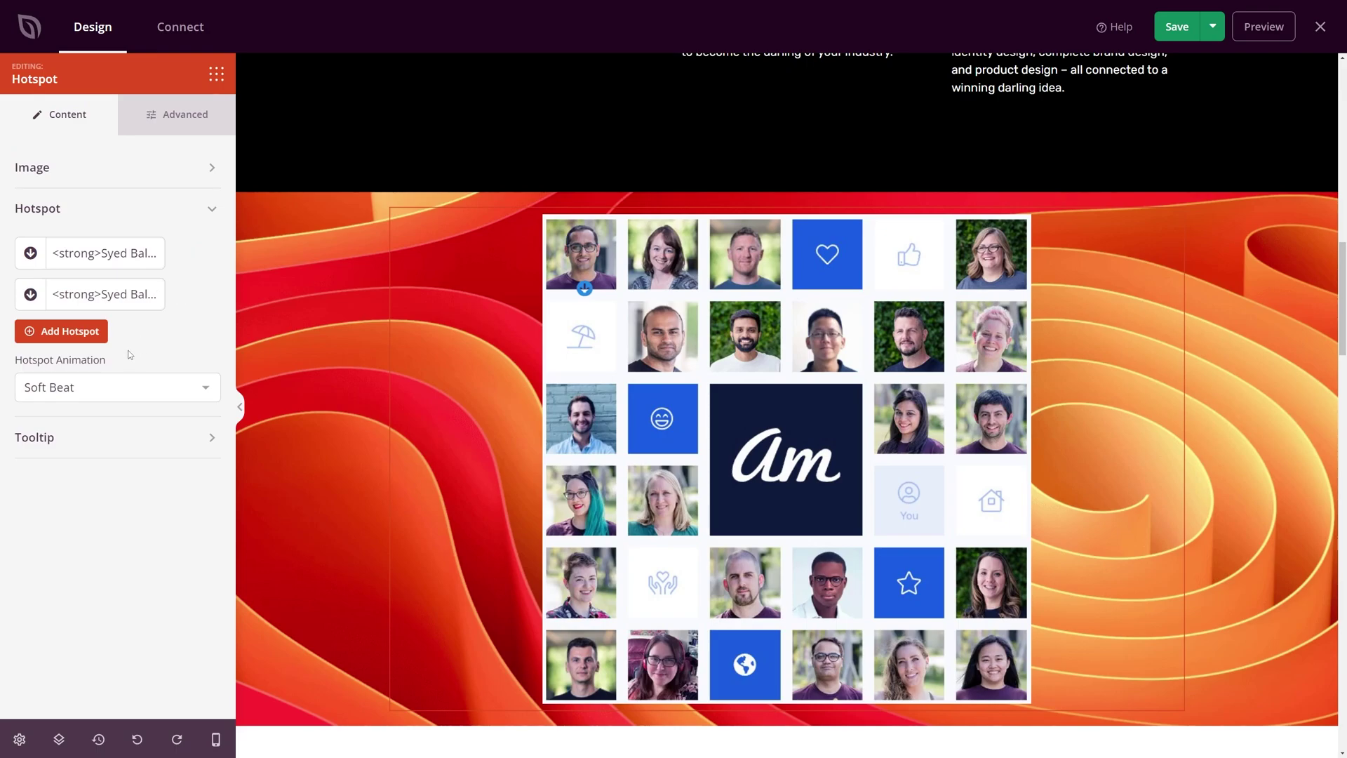
pyautogui.click(116, 296)
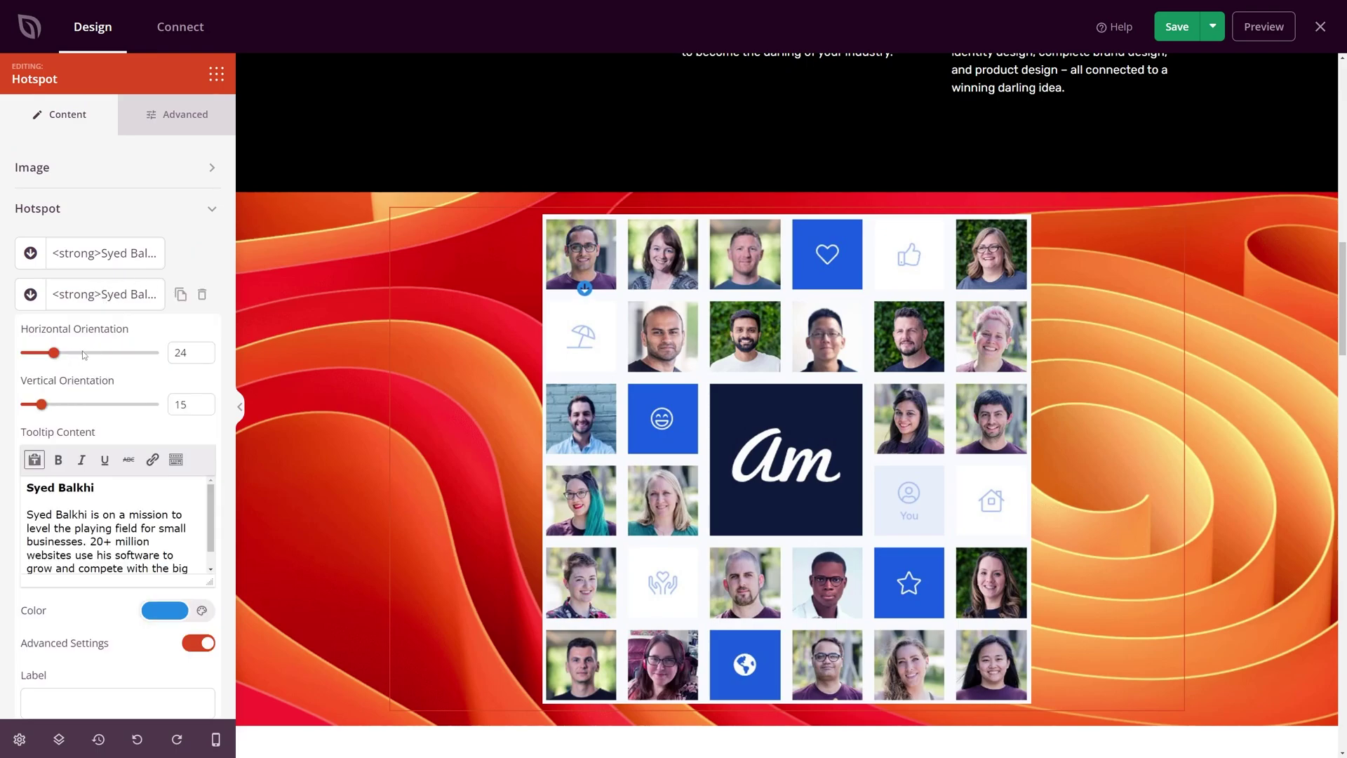
pyautogui.moveTo(58, 357); pyautogui.dragTo(68, 355)
pyautogui.click(202, 295)
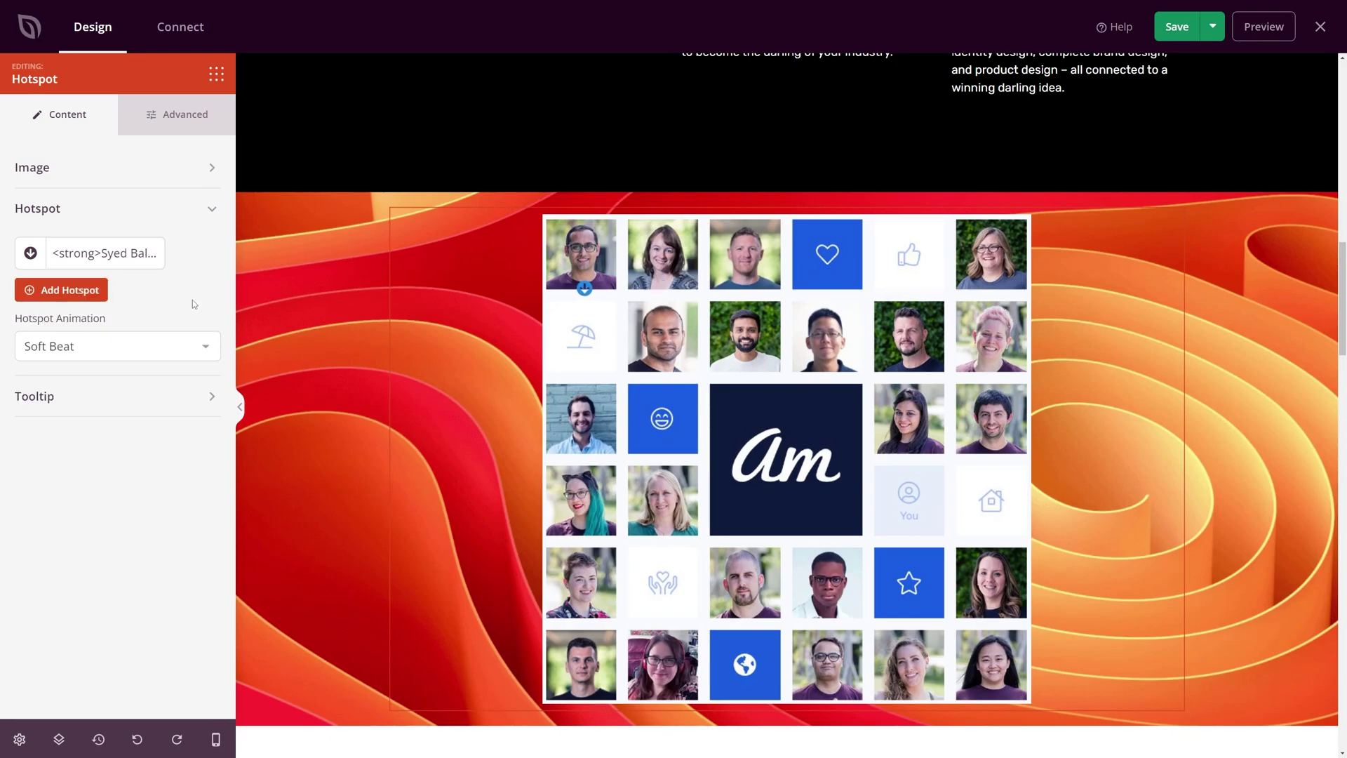
# Change the hotspot animation from Soft Beat to Expand
pyautogui.moveTo(585, 289)
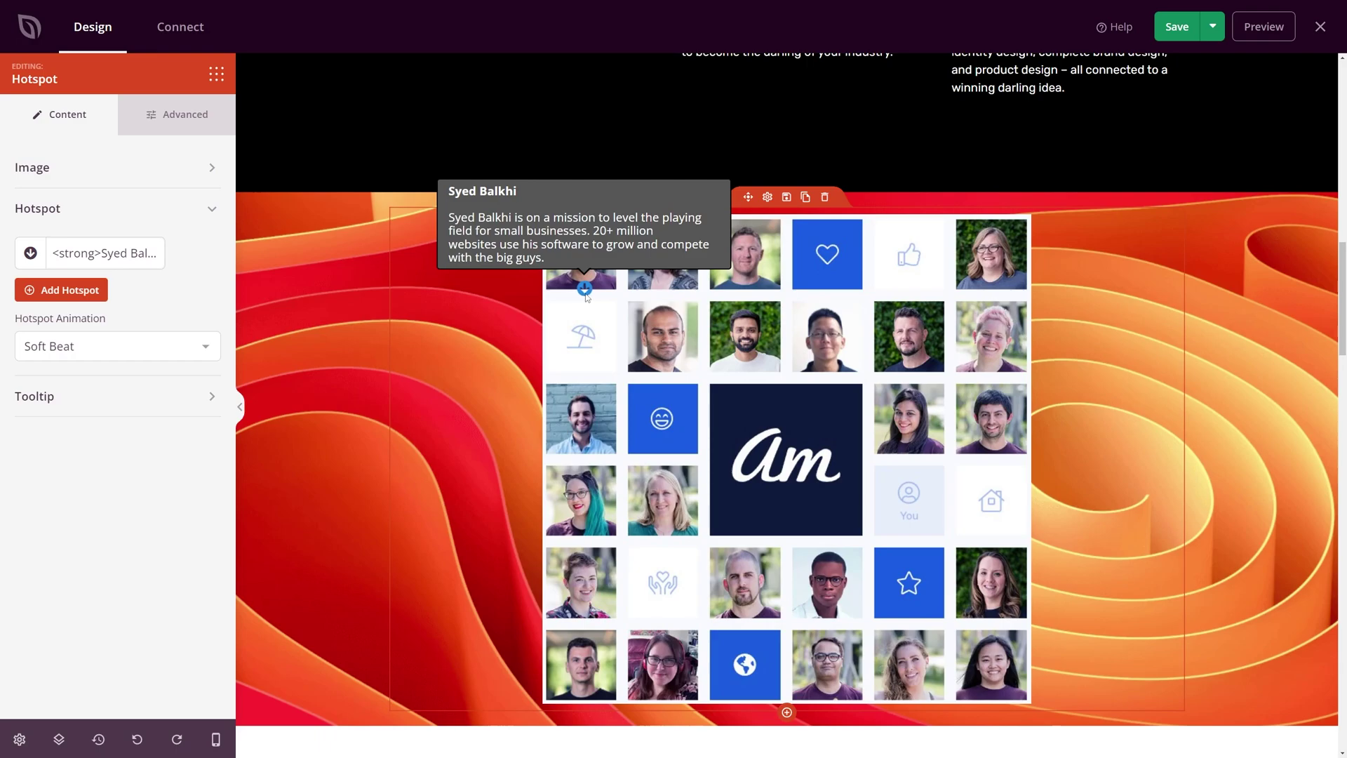
pyautogui.click(148, 354)
pyautogui.click(57, 404)
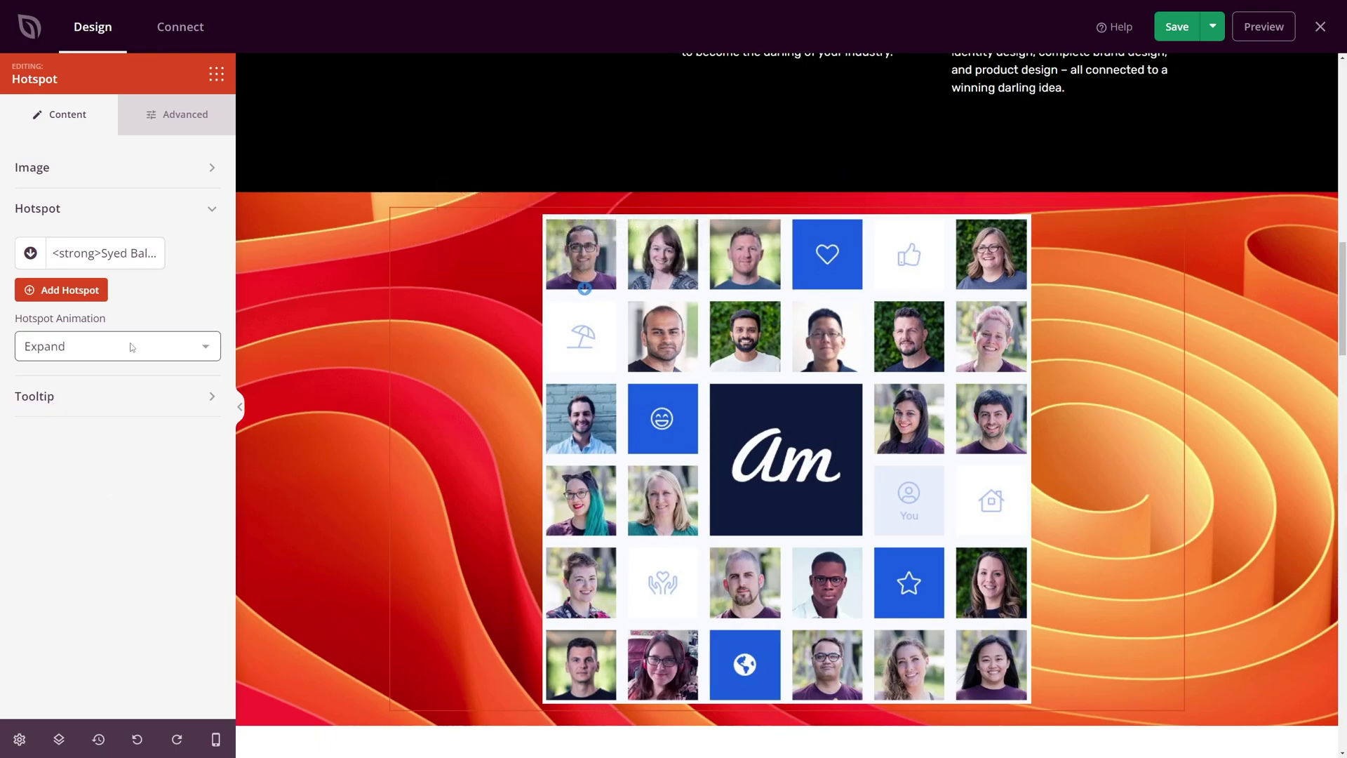
# Set the tooltip position to bottom, below the hotspot
pyautogui.click(213, 215)
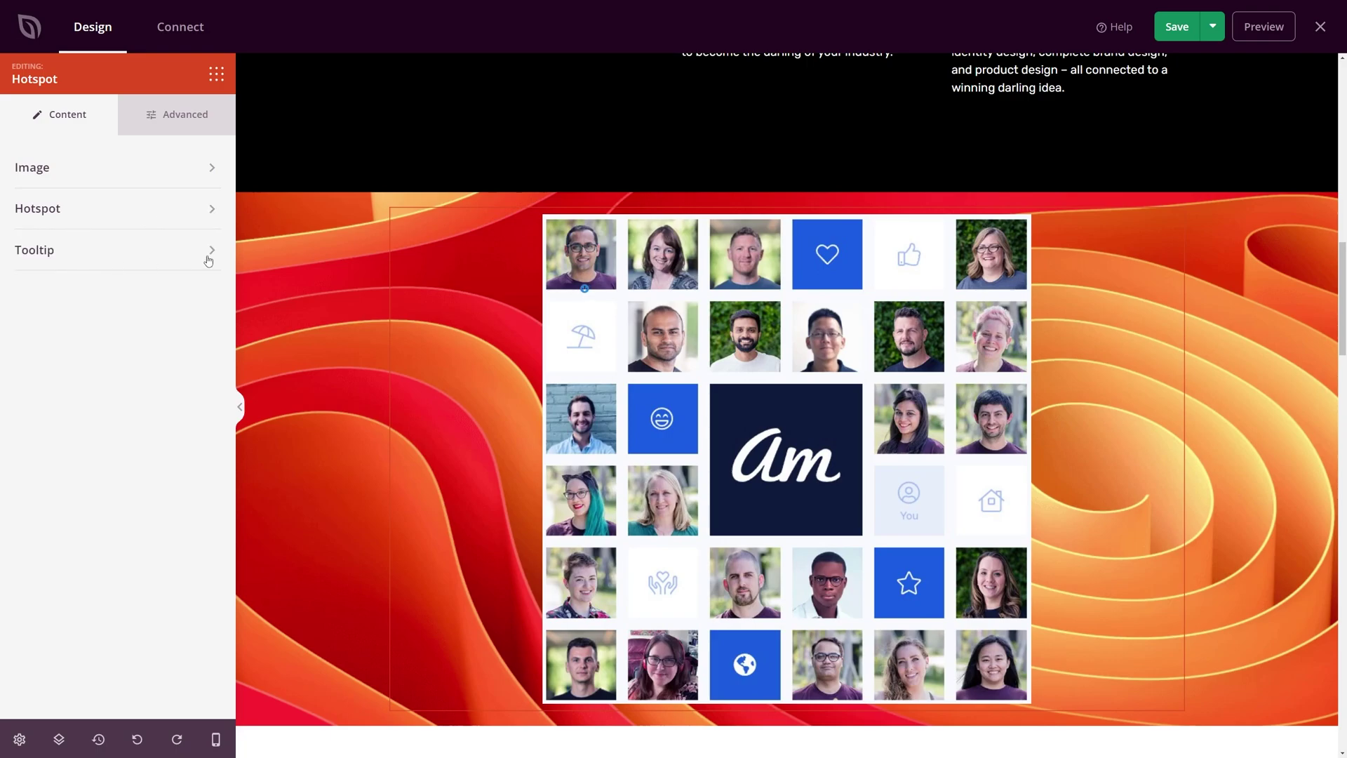
pyautogui.click(211, 253)
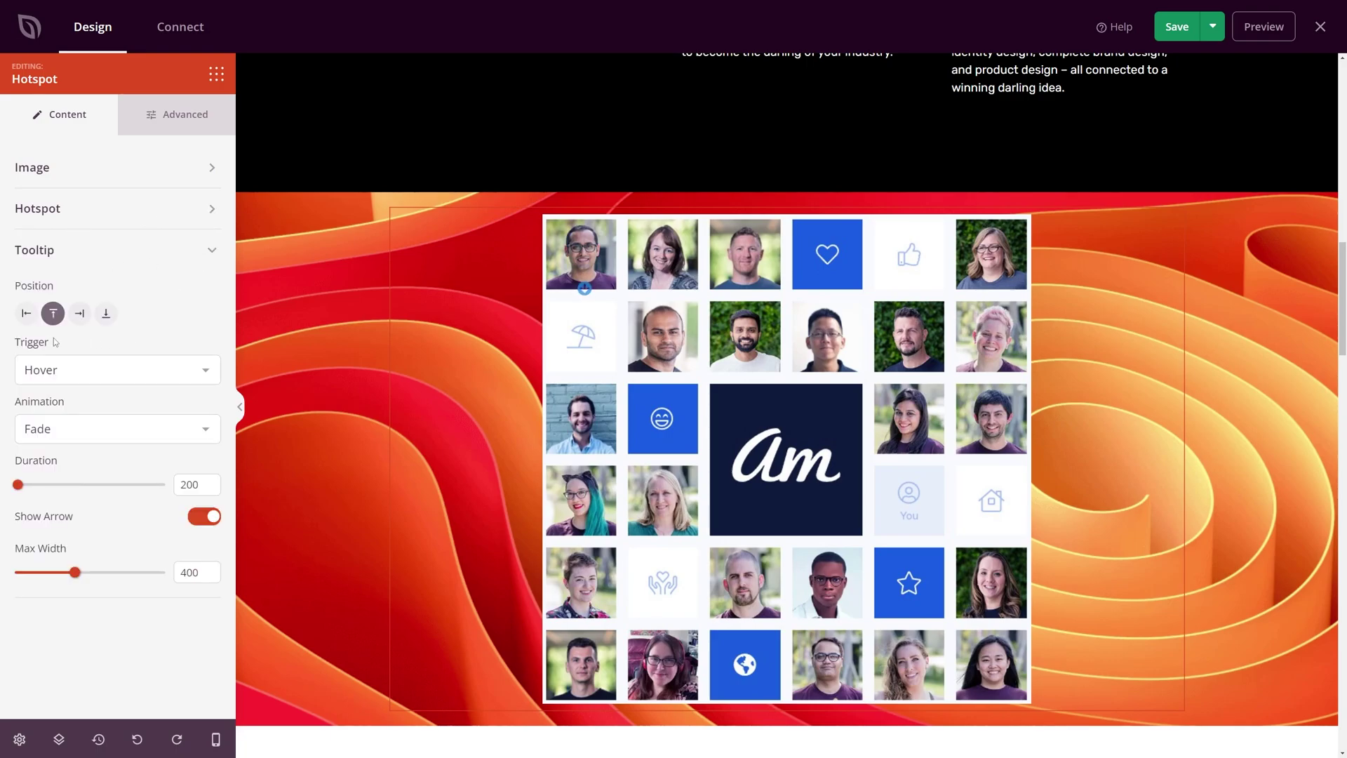
pyautogui.moveTo(587, 290)
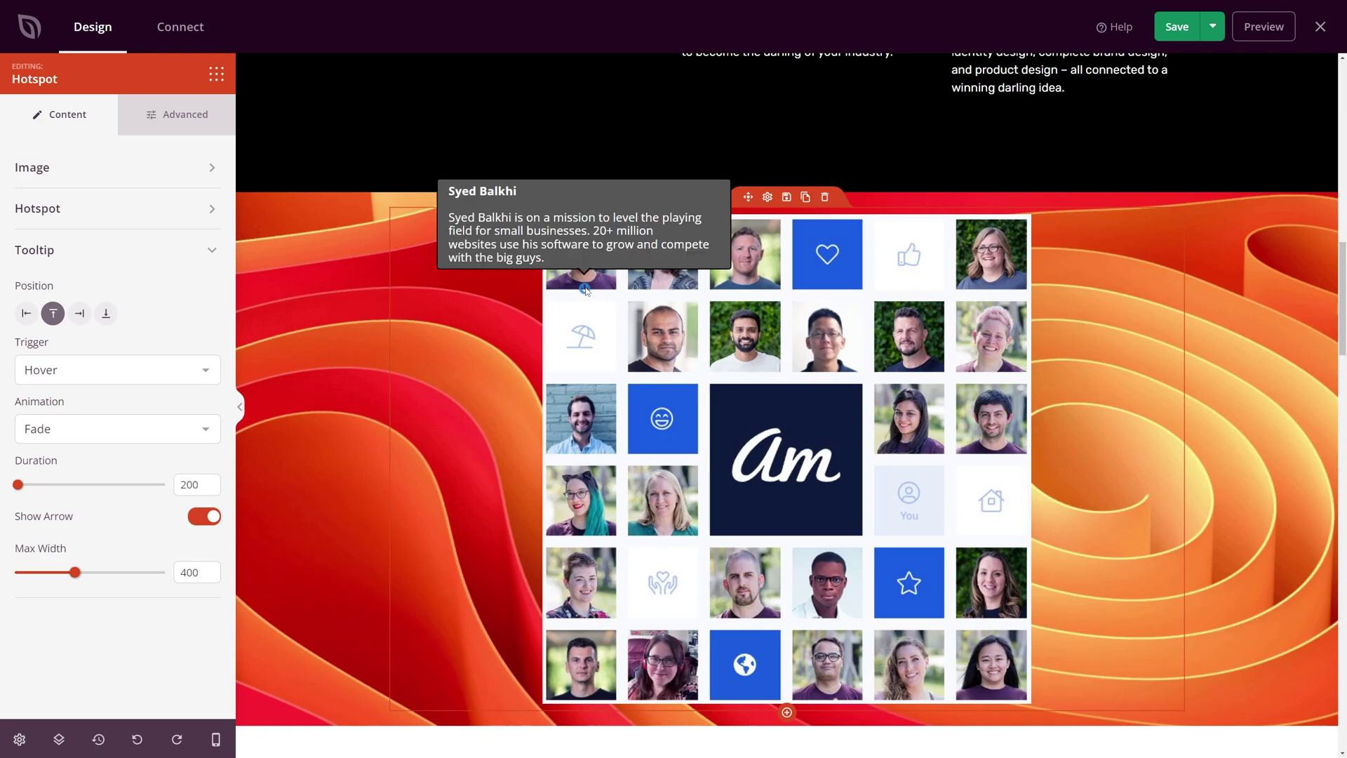
pyautogui.click(106, 312)
pyautogui.moveTo(586, 292)
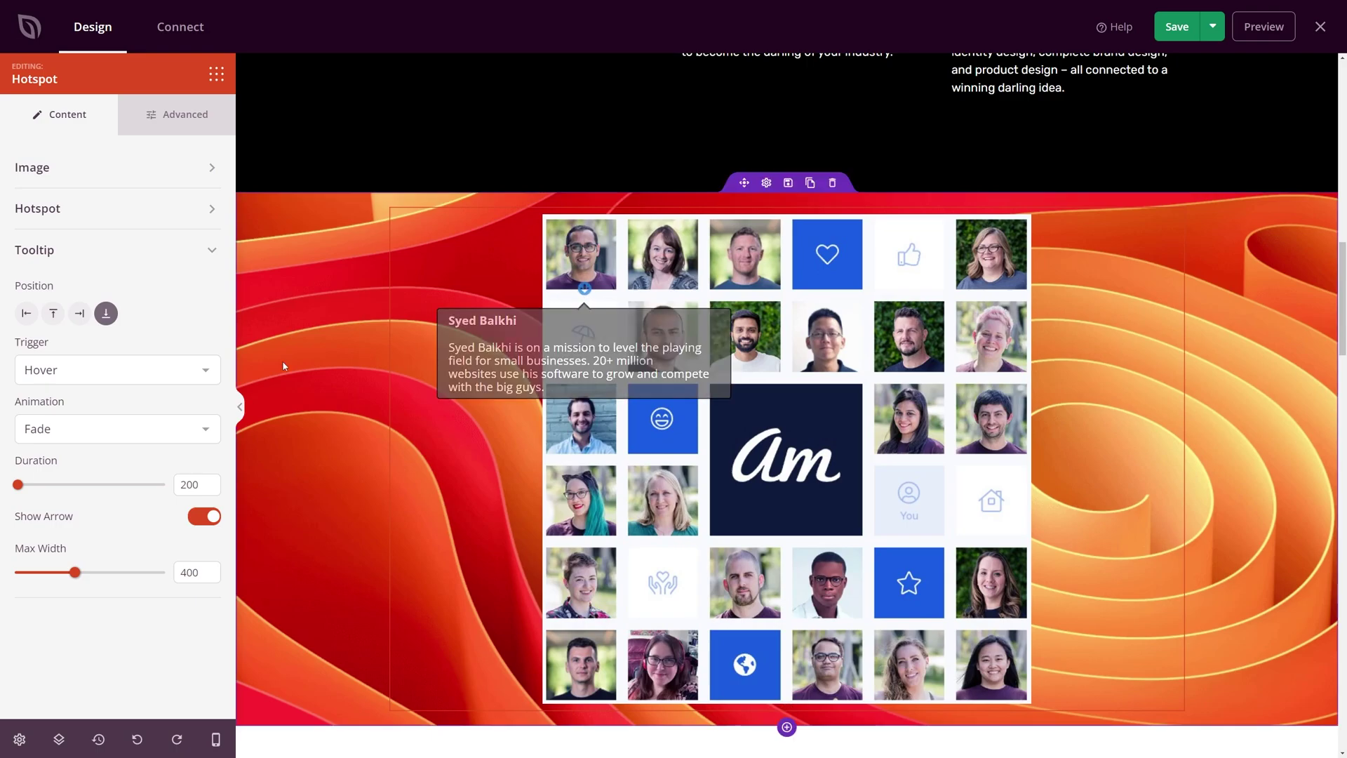
# Set the tooltip trigger to Click and test it on the hotspot
pyautogui.click(114, 372)
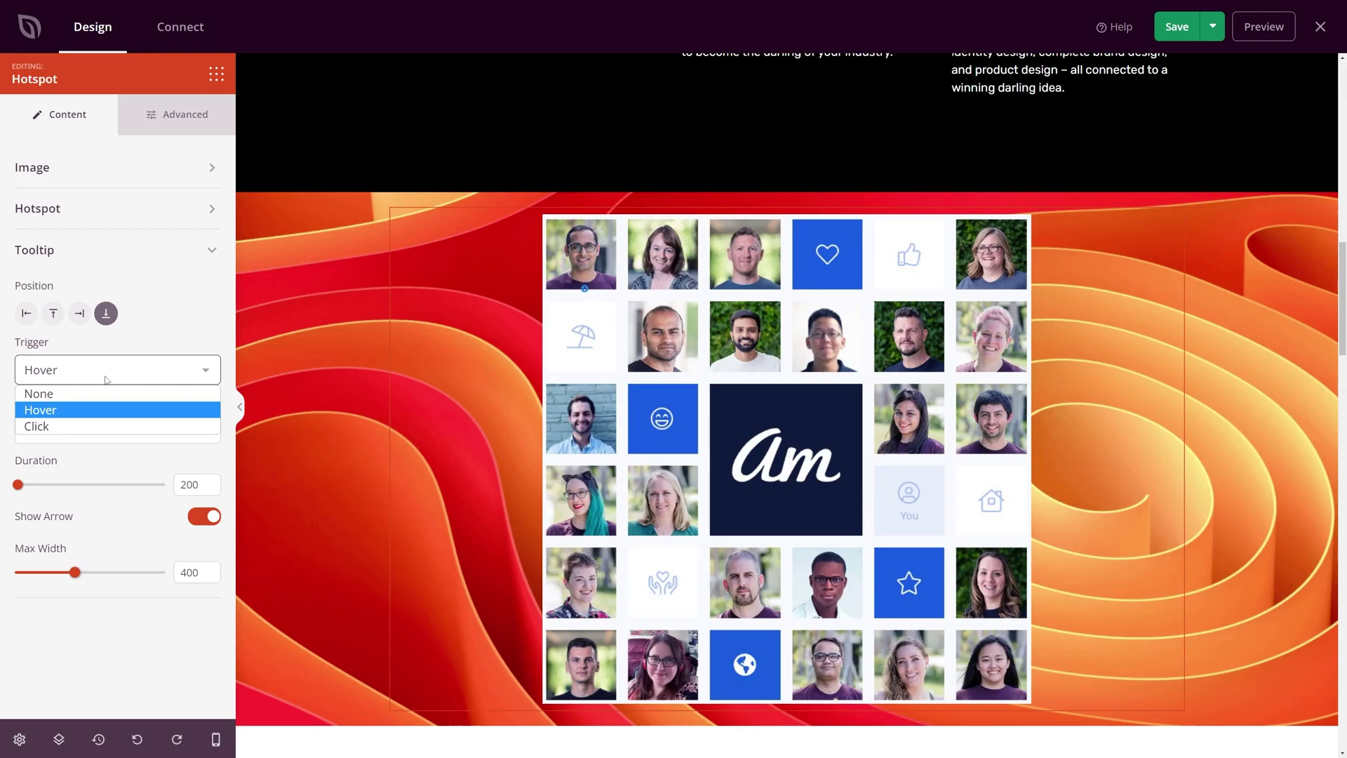
pyautogui.click(57, 426)
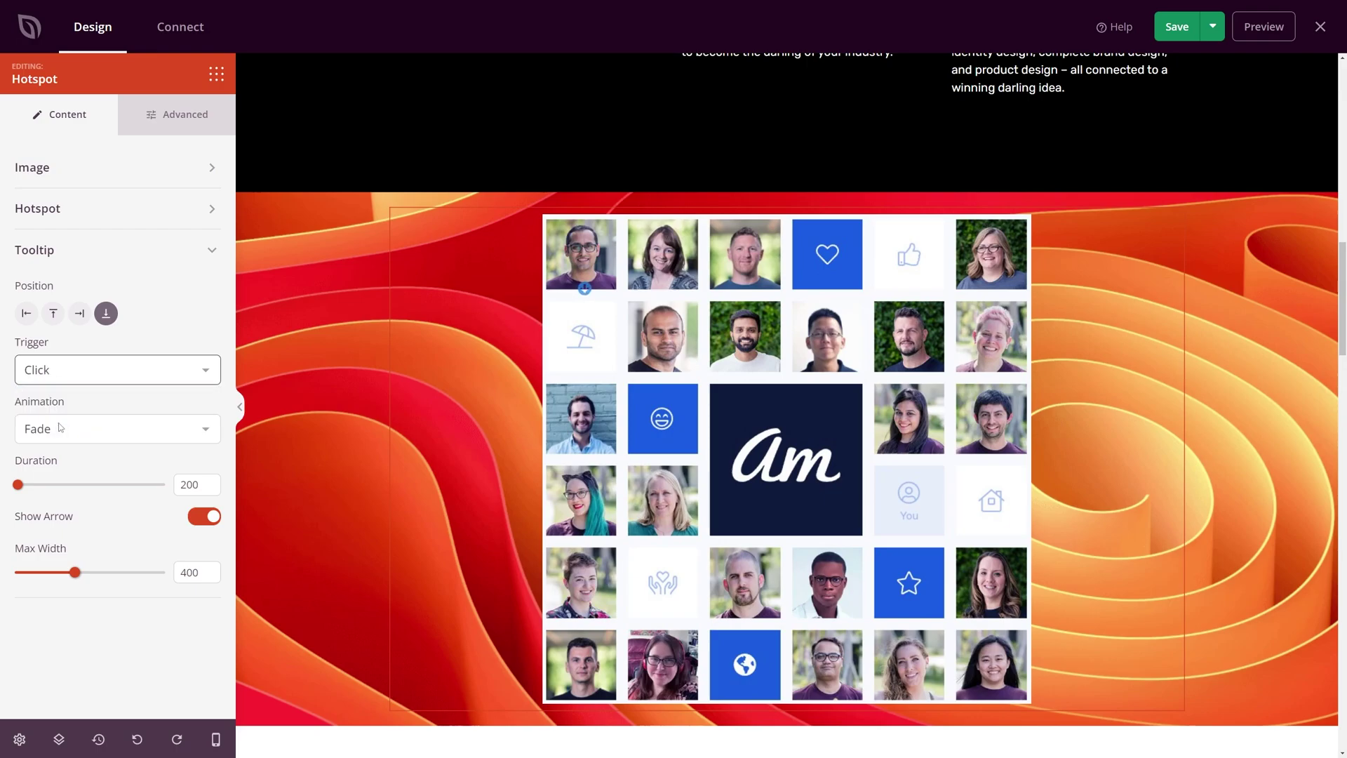
pyautogui.click(585, 289)
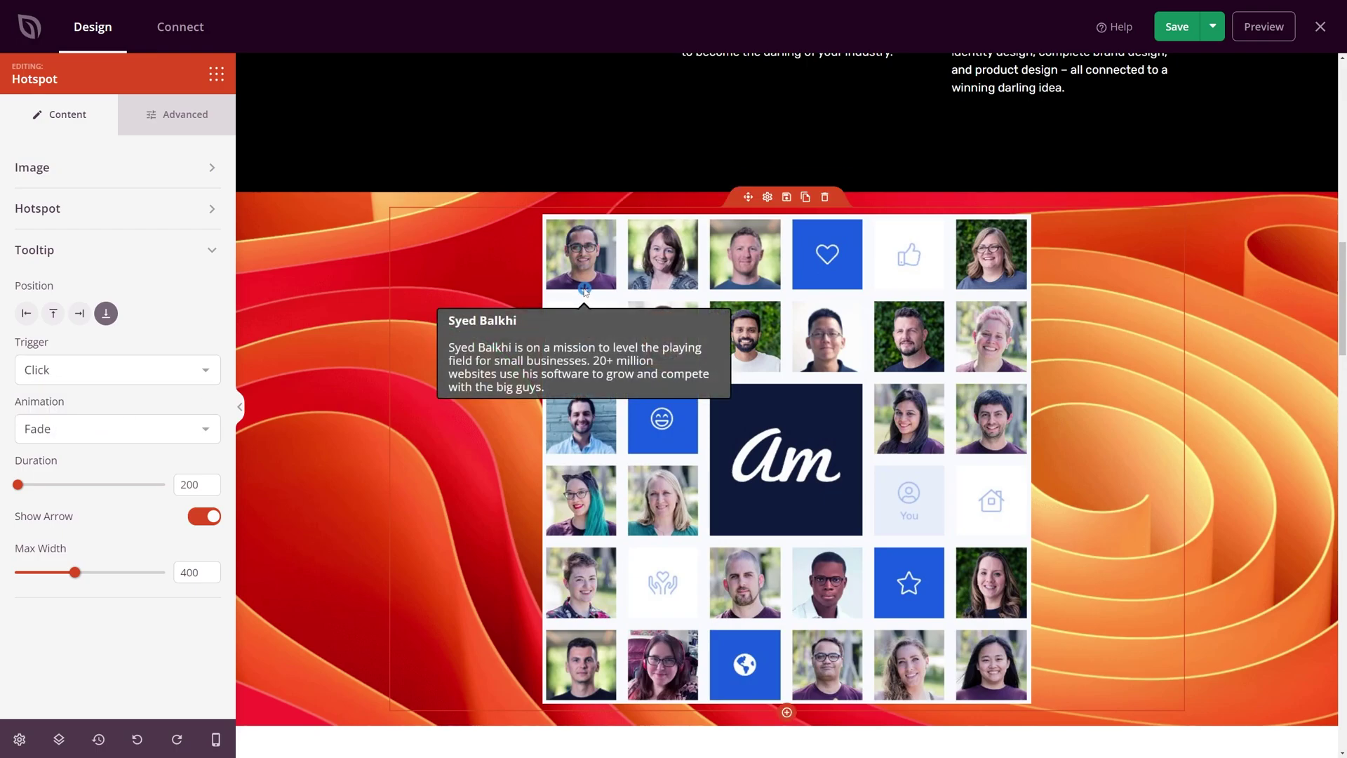
pyautogui.click(584, 288)
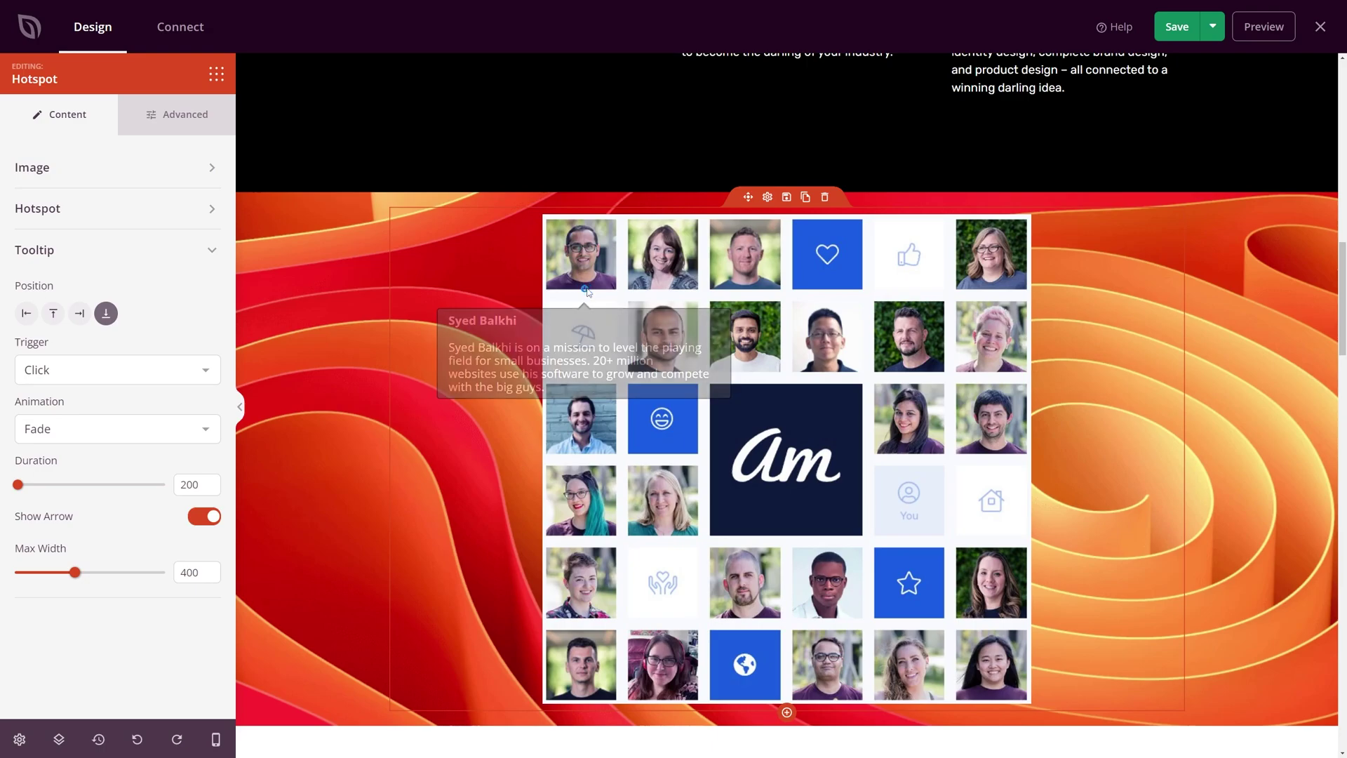
# Preview the Slide and Swing tooltip animations, then settle on Grow
pyautogui.click(109, 430)
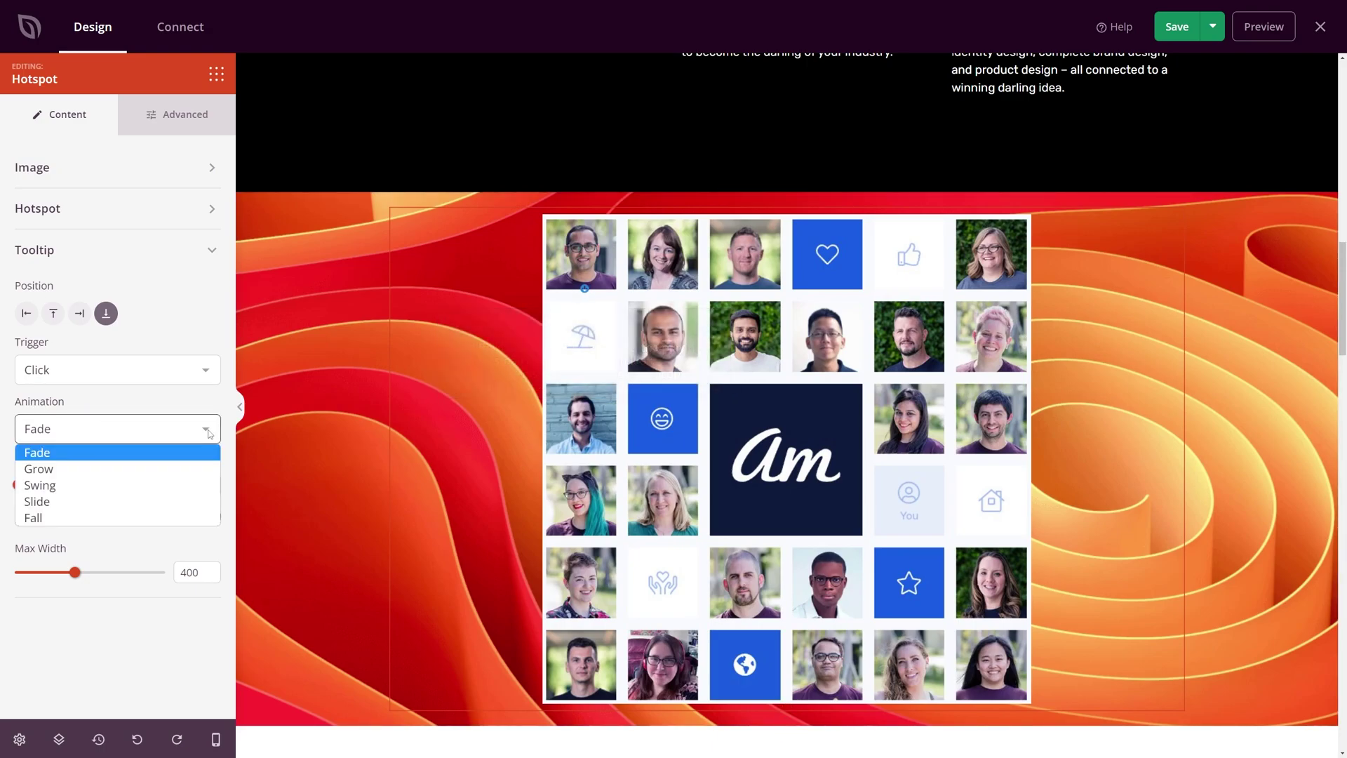
pyautogui.click(137, 501)
pyautogui.click(584, 289)
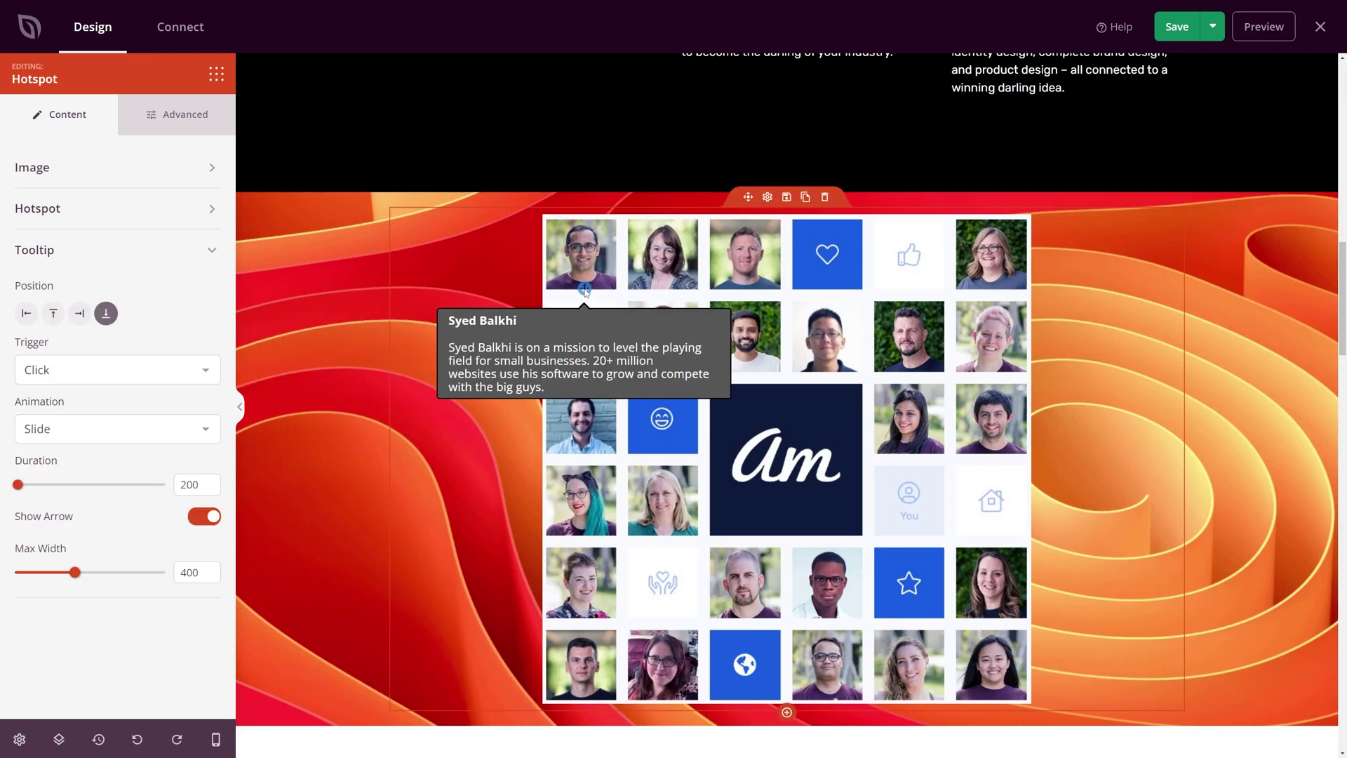
pyautogui.click(109, 429)
pyautogui.click(105, 486)
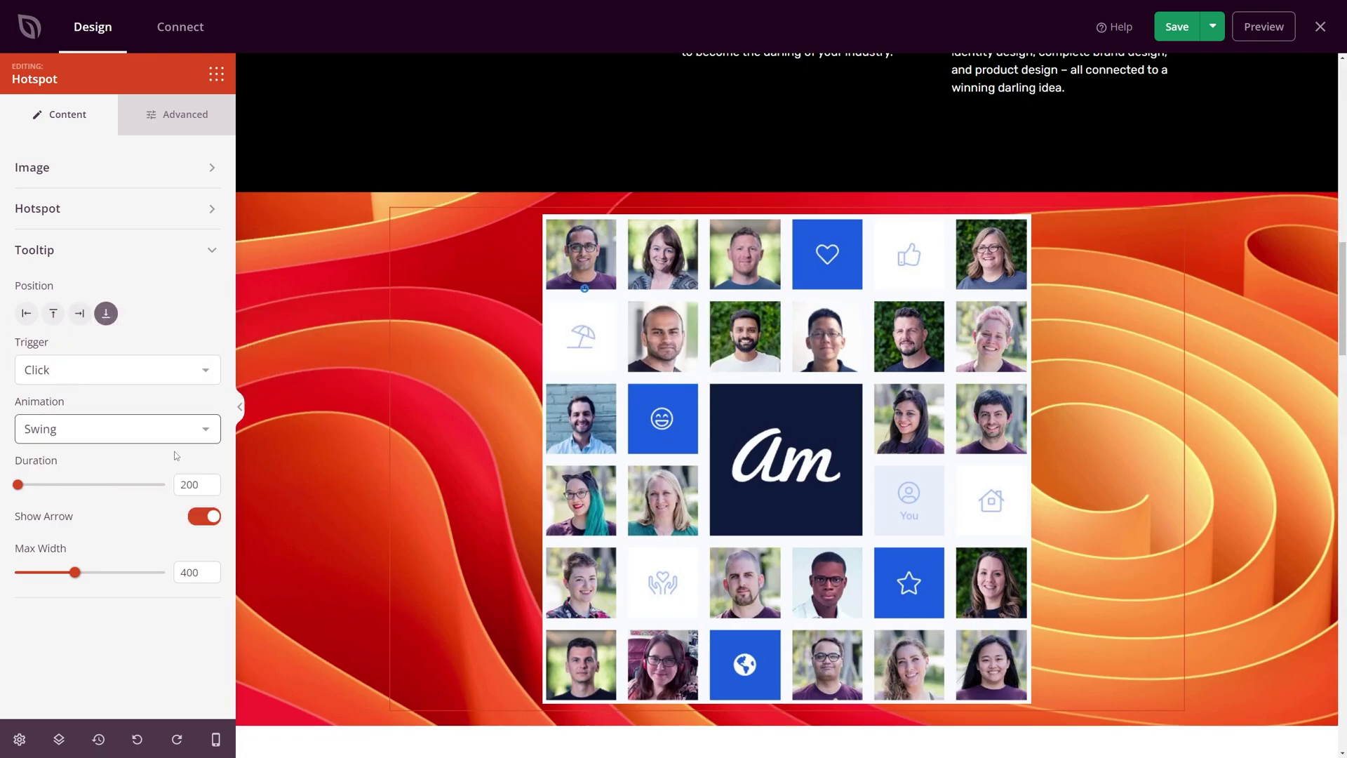
pyautogui.press('Down')
pyautogui.press('Up')
pyautogui.press('Up')
pyautogui.click(584, 290)
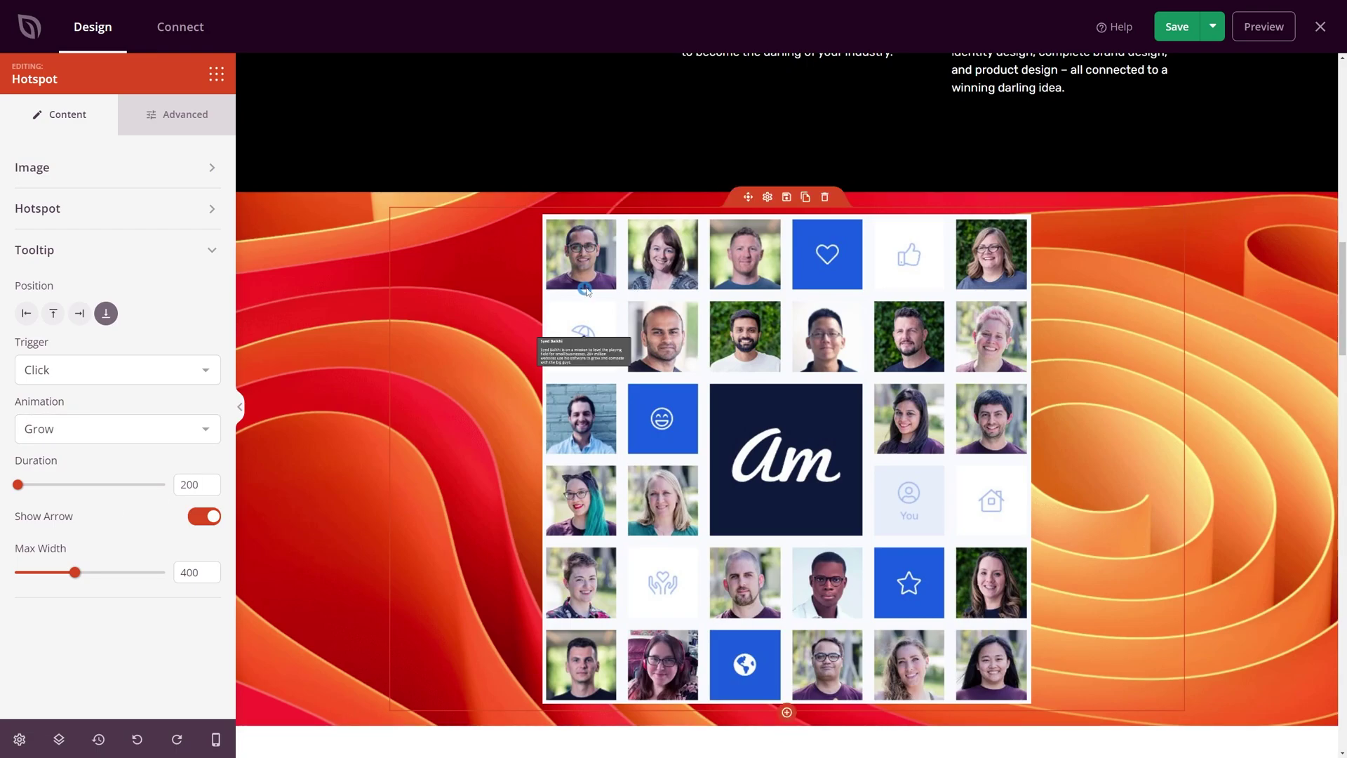
pyautogui.click(585, 290)
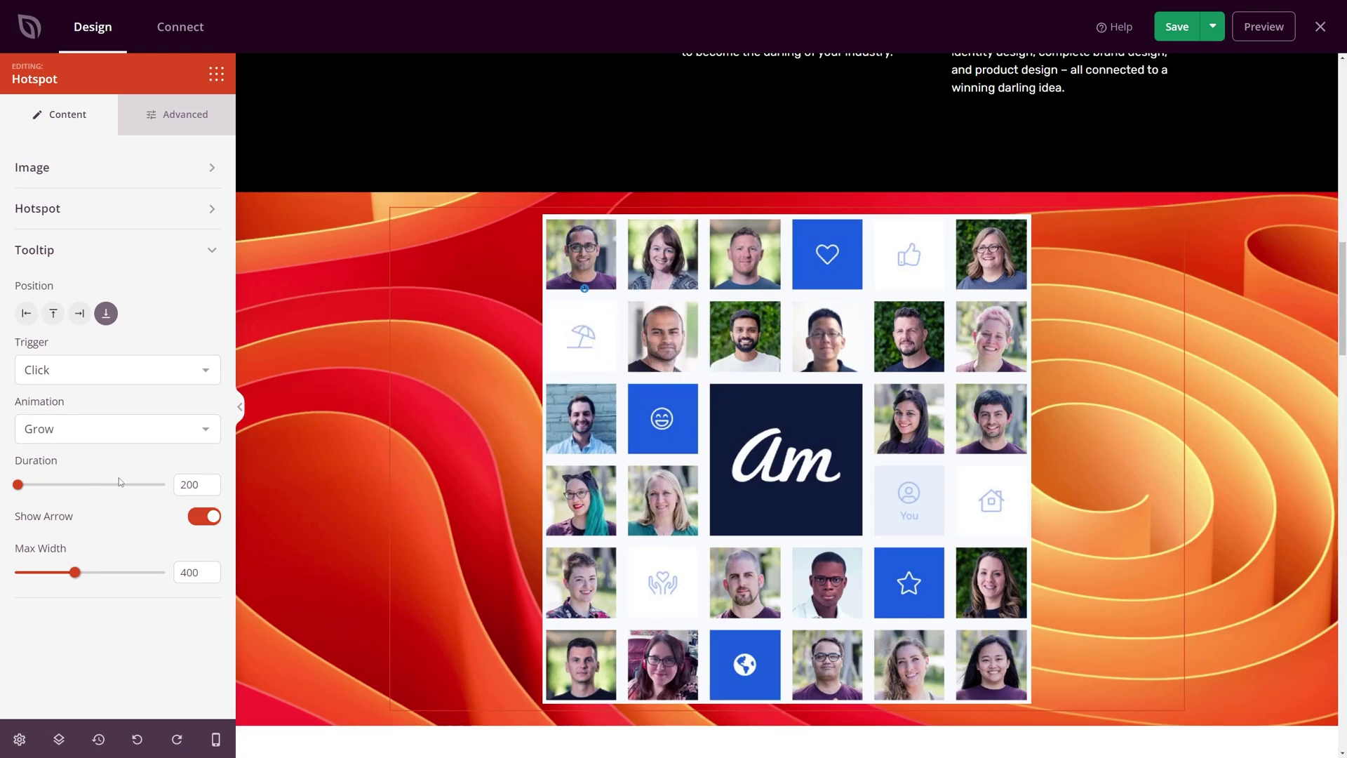
# Turn off the tooltip arrow and reduce the tooltip max width from 400 to 250
pyautogui.click(208, 519)
pyautogui.click(585, 289)
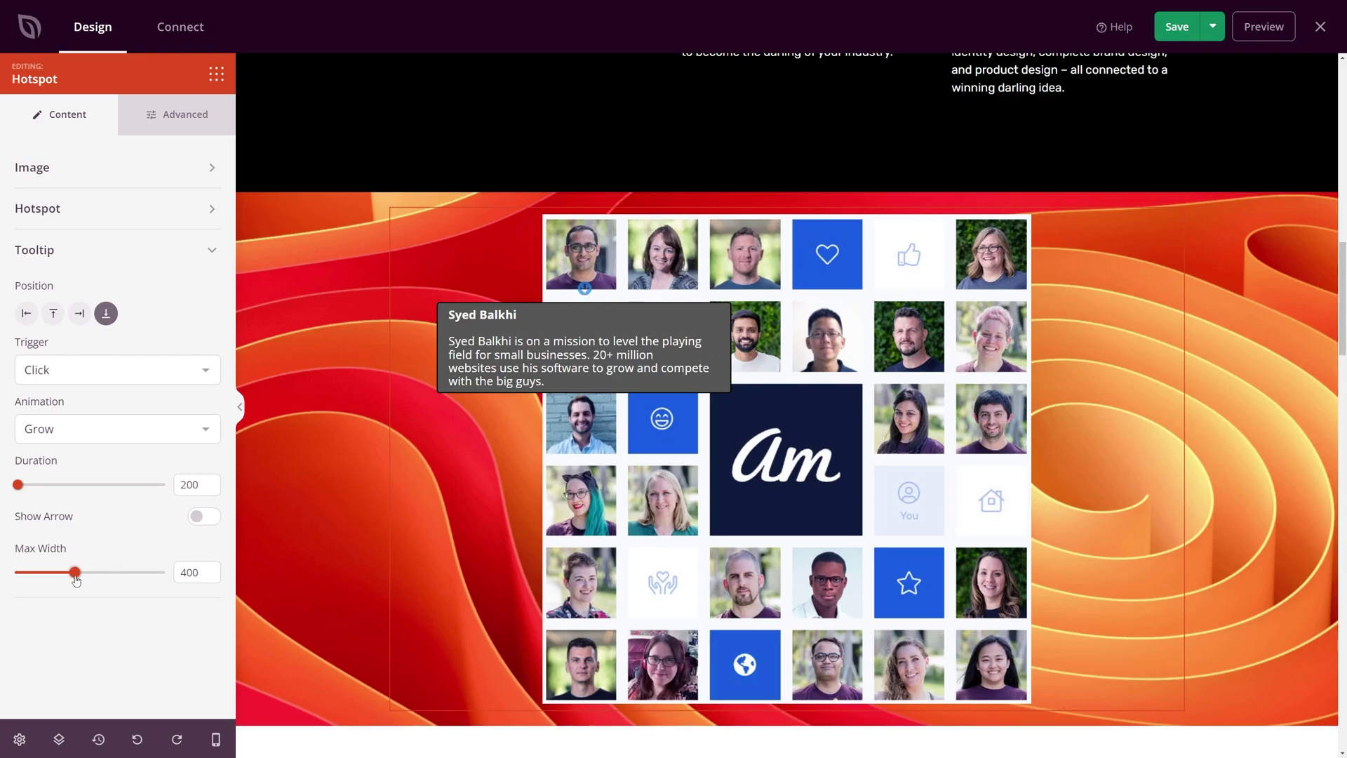
pyautogui.moveTo(74, 573)
pyautogui.mouseDown()
pyautogui.moveTo(138, 573)
pyautogui.moveTo(52, 573)
pyautogui.mouseUp()
pyautogui.click(585, 288)
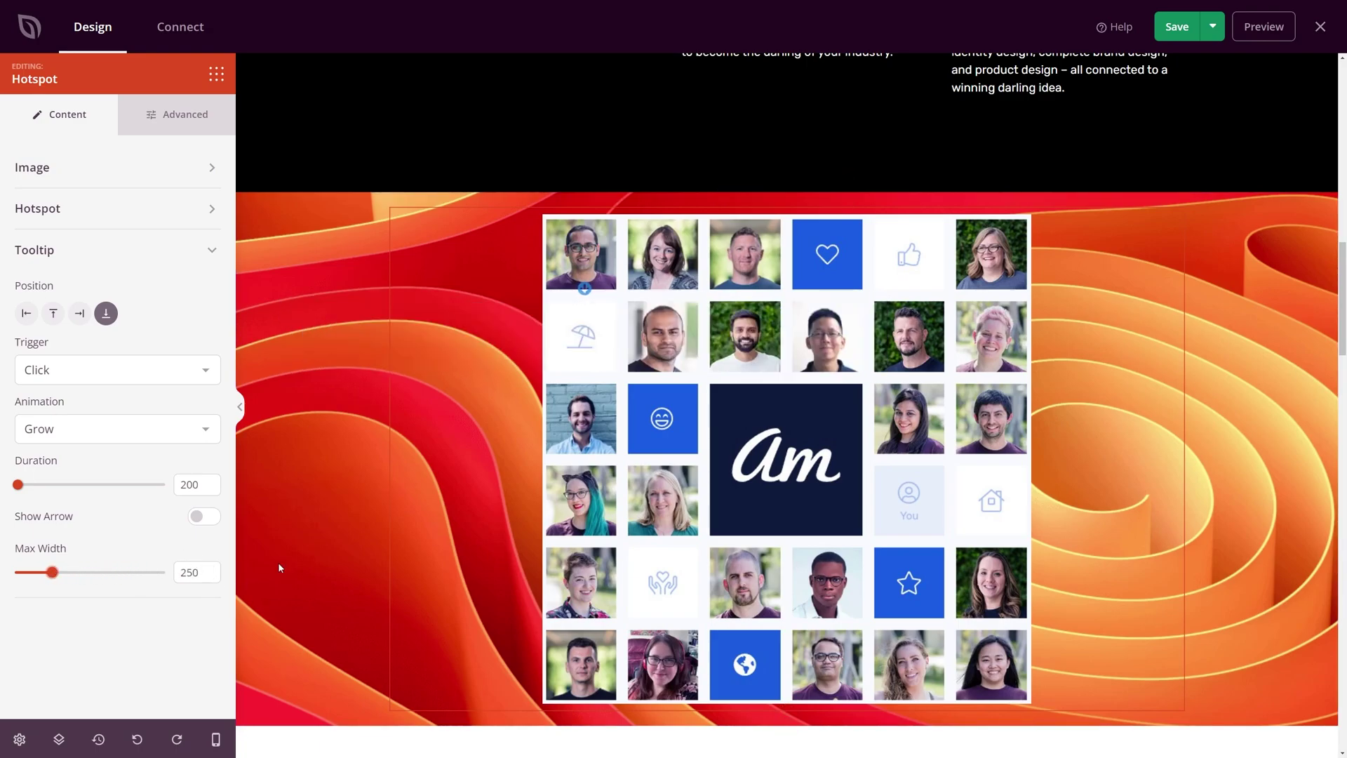
pyautogui.click(585, 289)
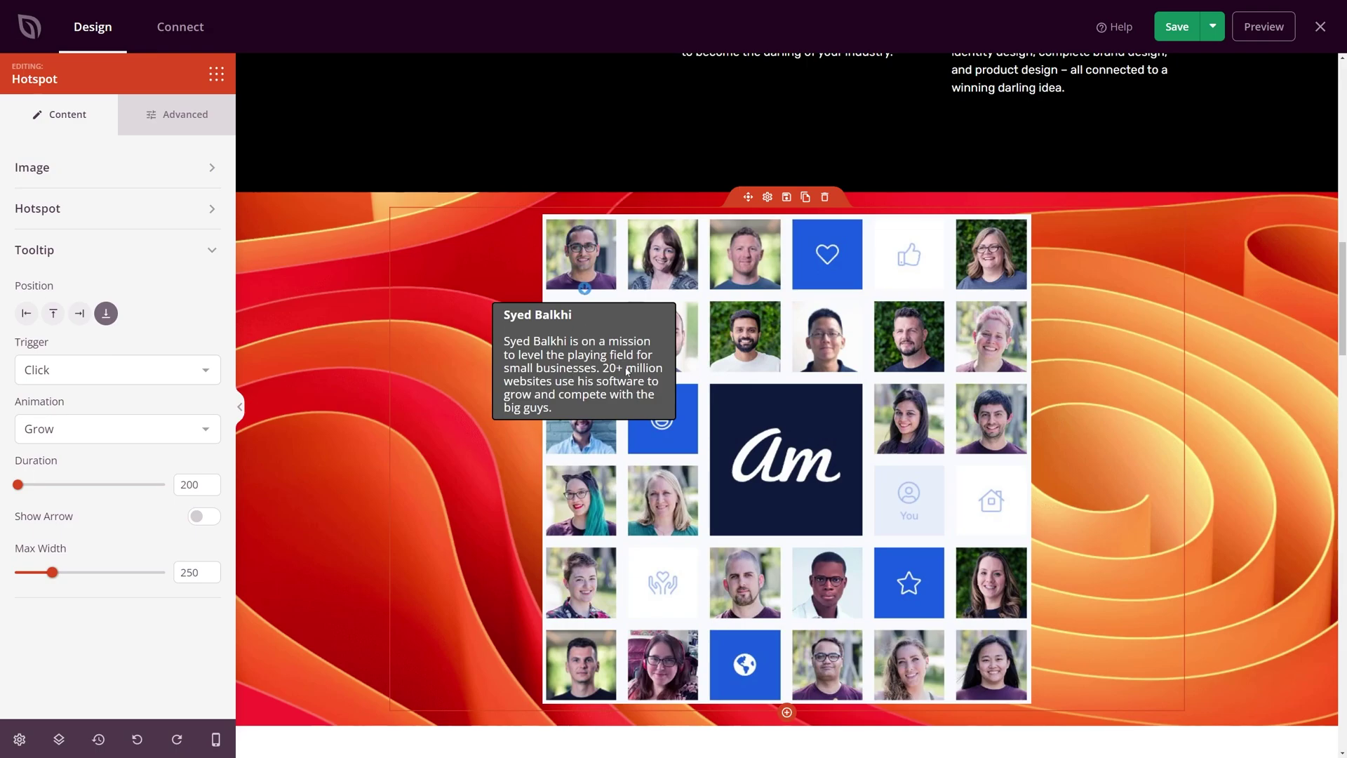
pyautogui.click(202, 250)
# On the Advanced tab, set Image Shadow to None
pyautogui.click(179, 126)
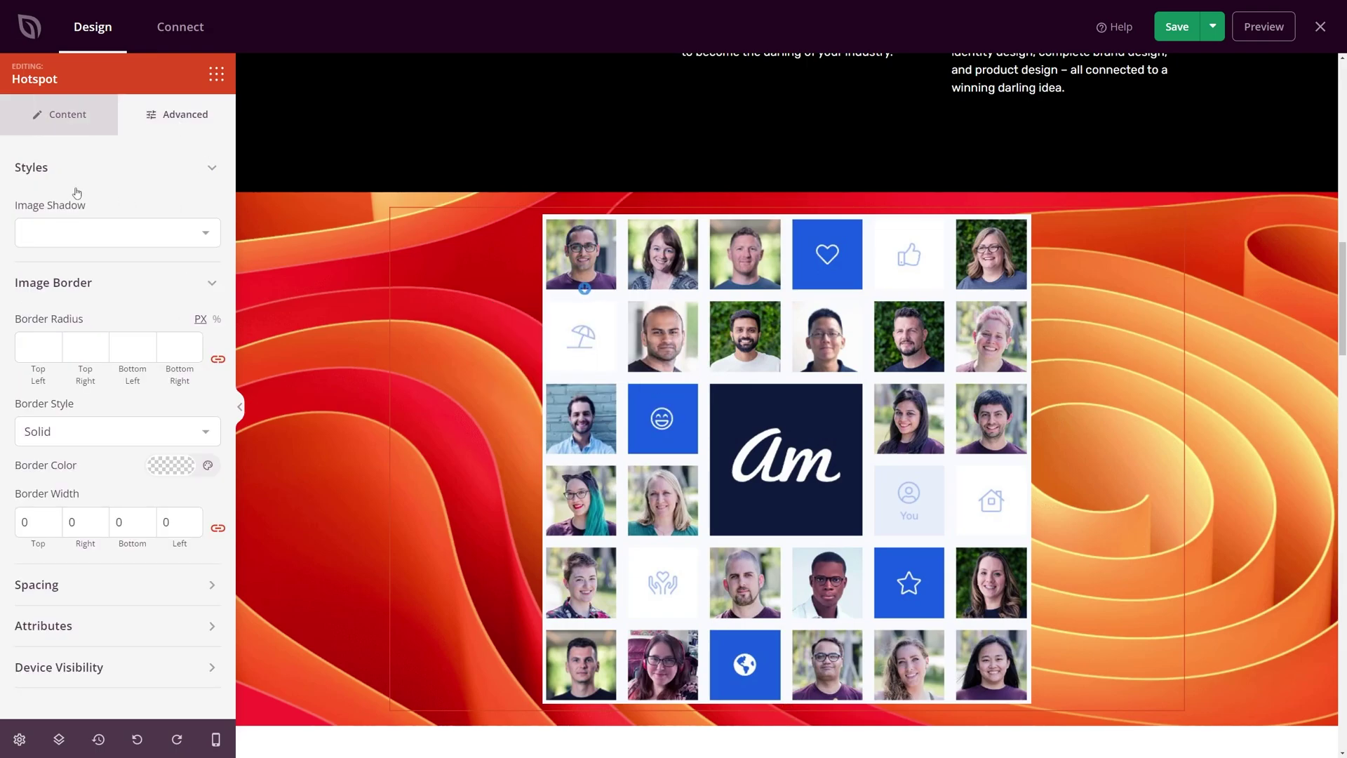
pyautogui.click(205, 234)
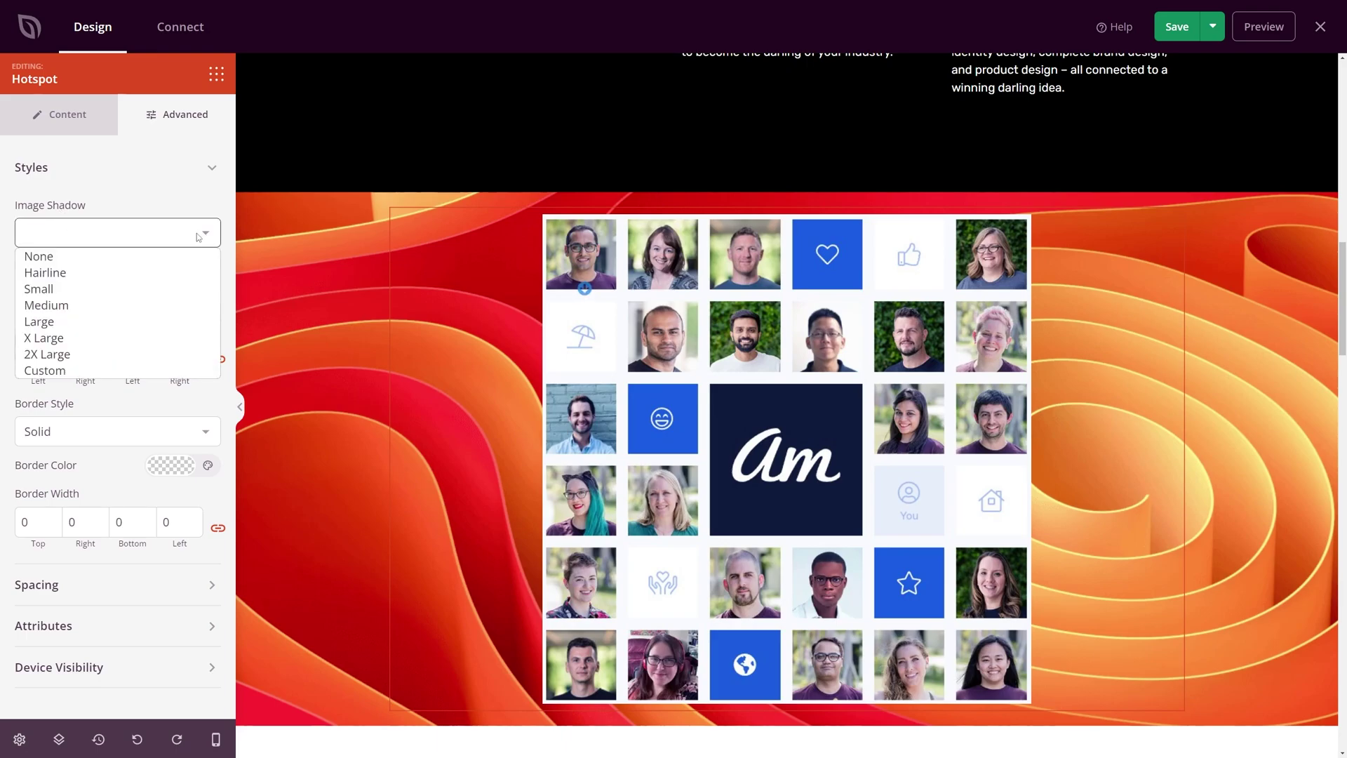
pyautogui.click(98, 338)
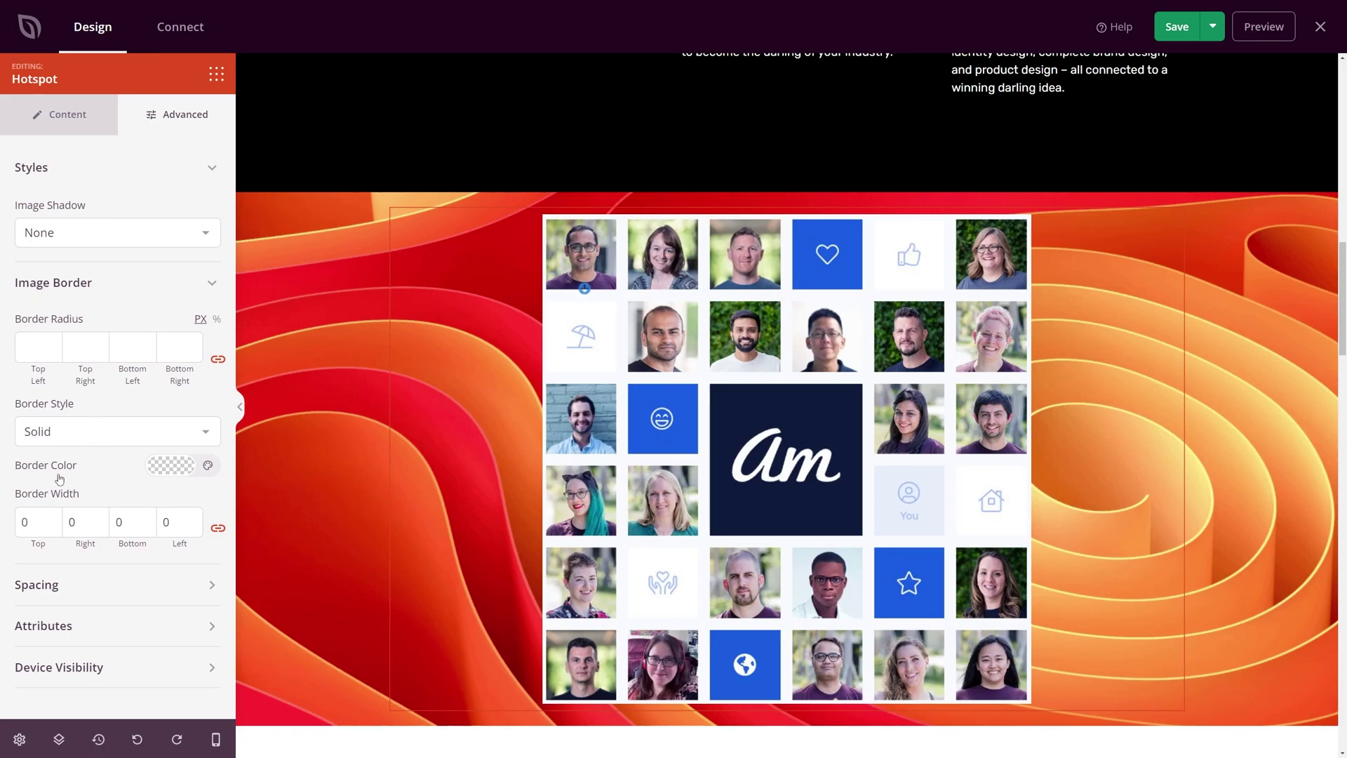
# Collapse Style and Image Border, then expand and collapse Spacing, Attributes and Device Visibility
pyautogui.click(210, 168)
pyautogui.click(197, 208)
pyautogui.click(176, 251)
pyautogui.click(175, 253)
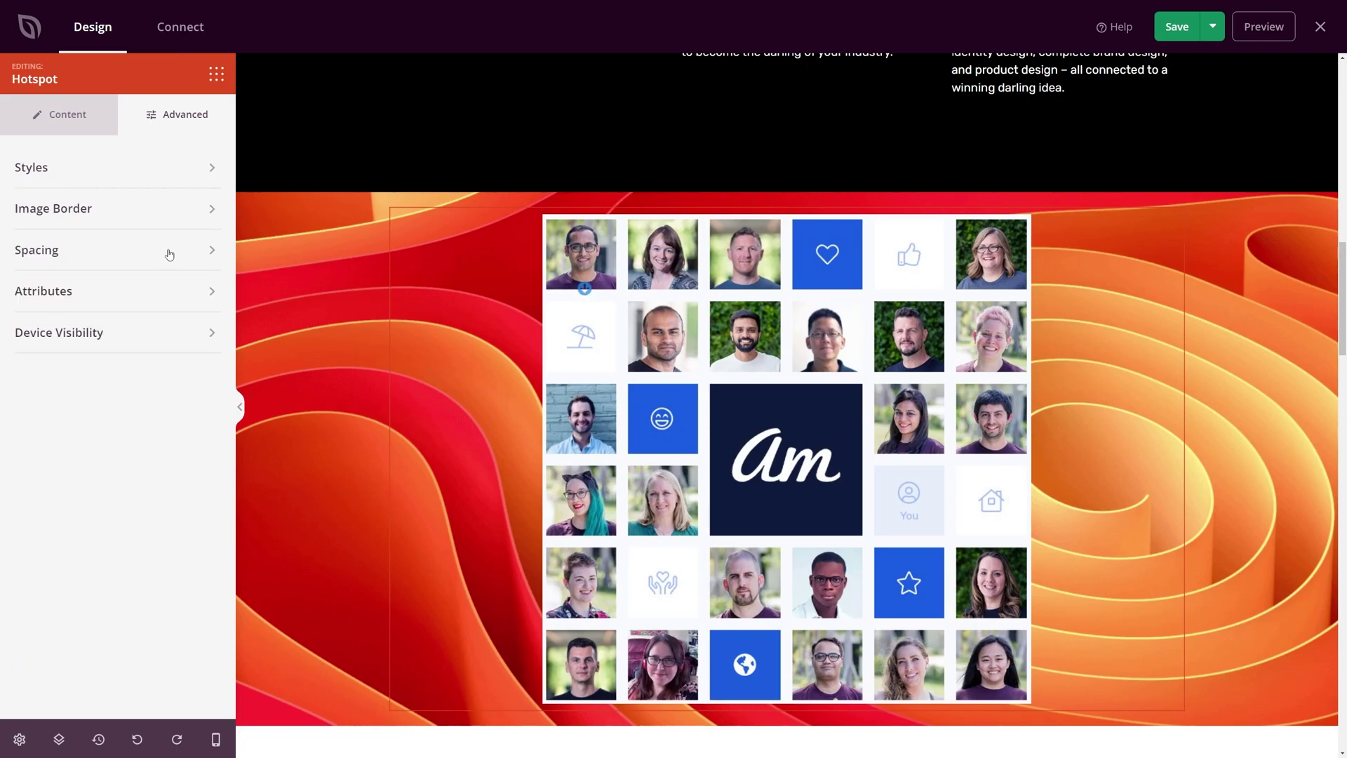
pyautogui.click(150, 294)
pyautogui.click(149, 296)
pyautogui.click(157, 335)
pyautogui.click(168, 335)
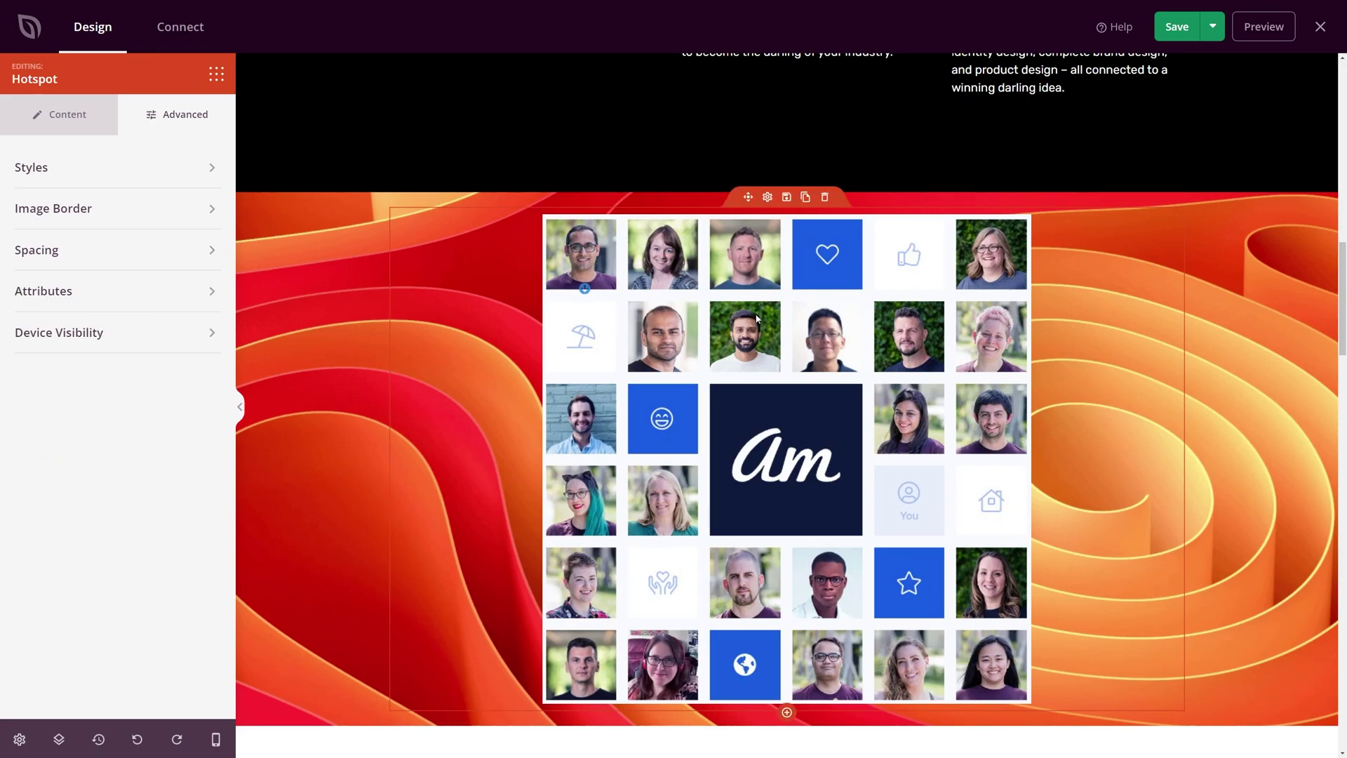
# Save the page, exit the editor, and check the hotspot tooltip on the live homepage
pyautogui.click(1184, 34)
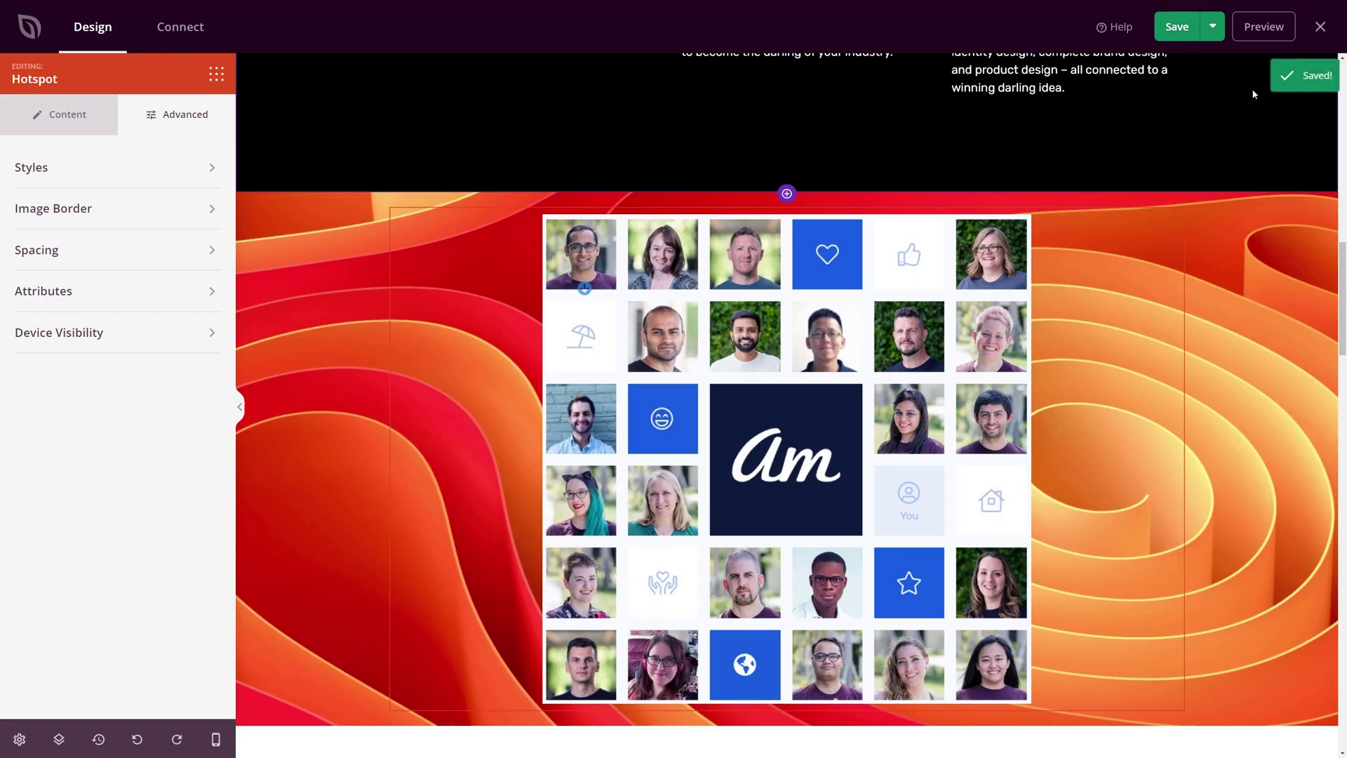
pyautogui.click(1321, 28)
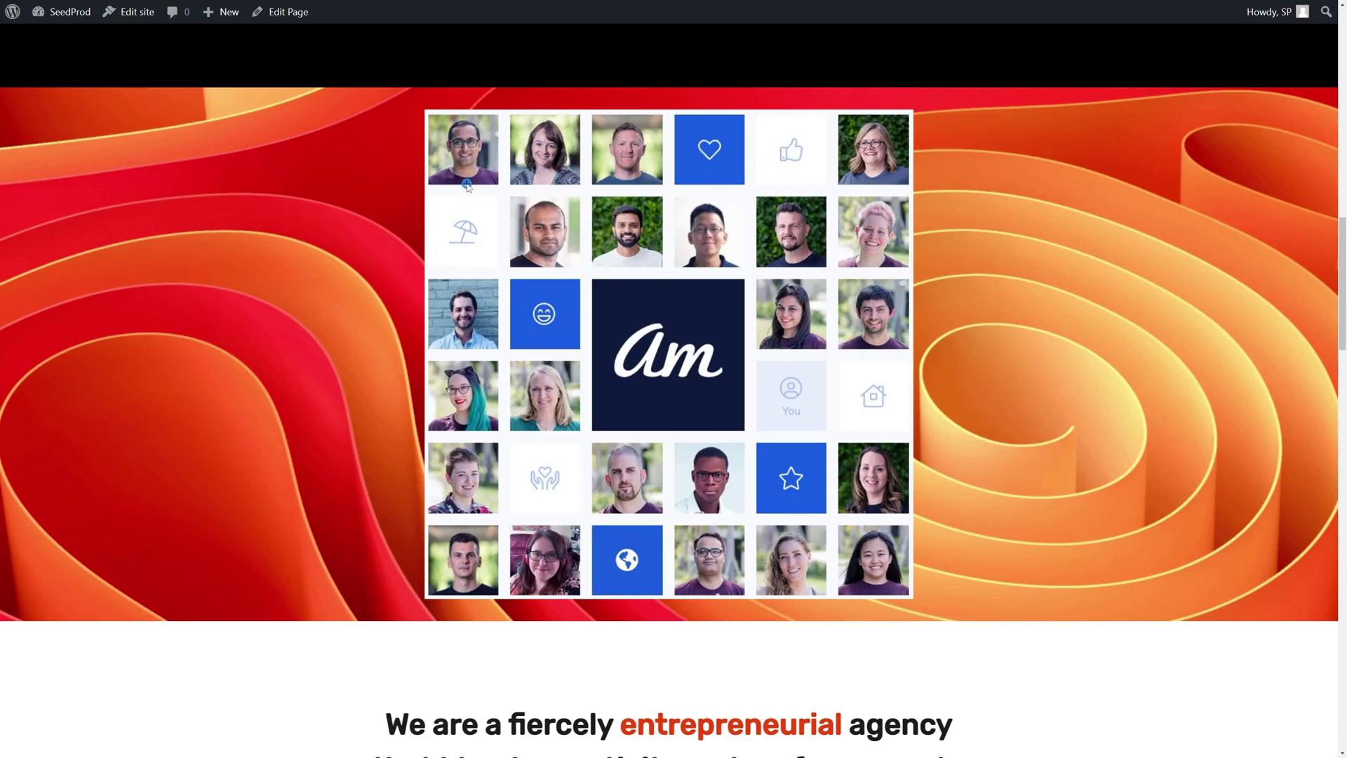
pyautogui.moveTo(467, 186)
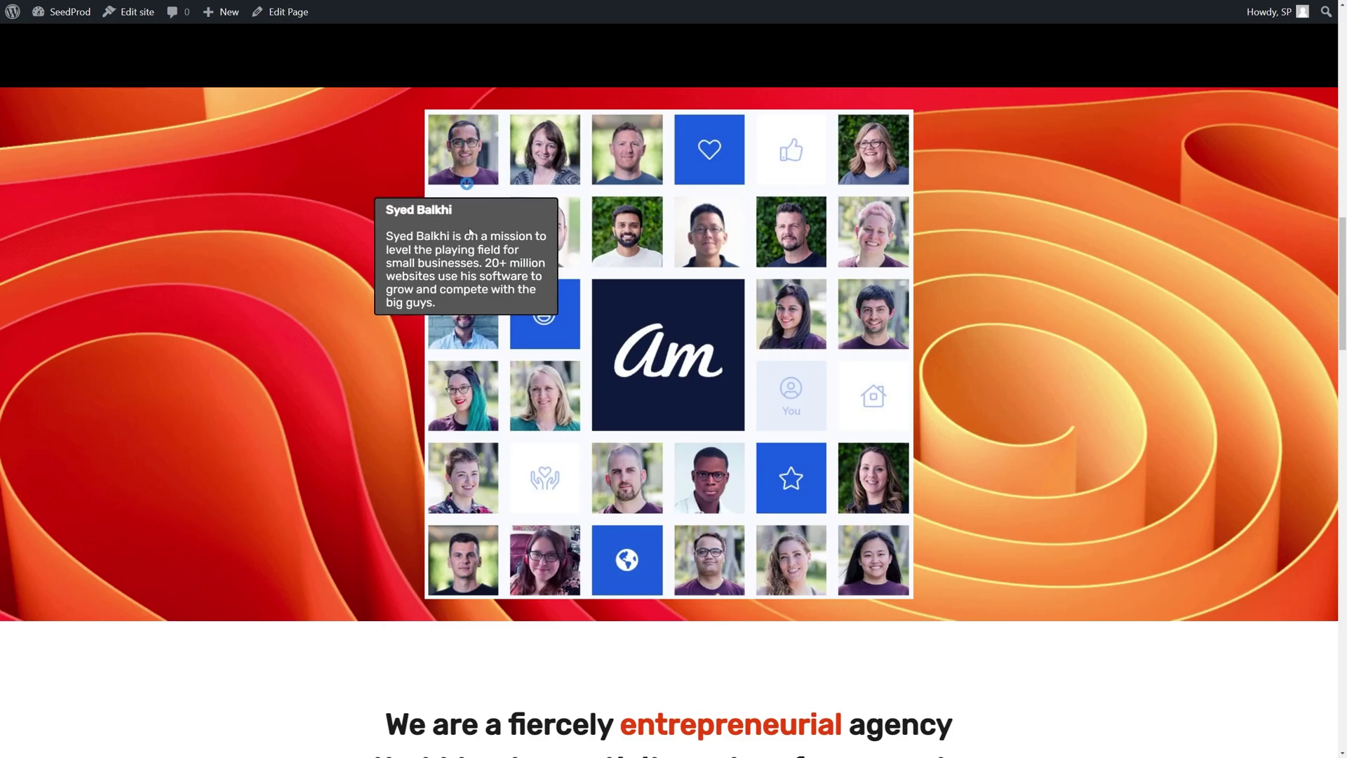